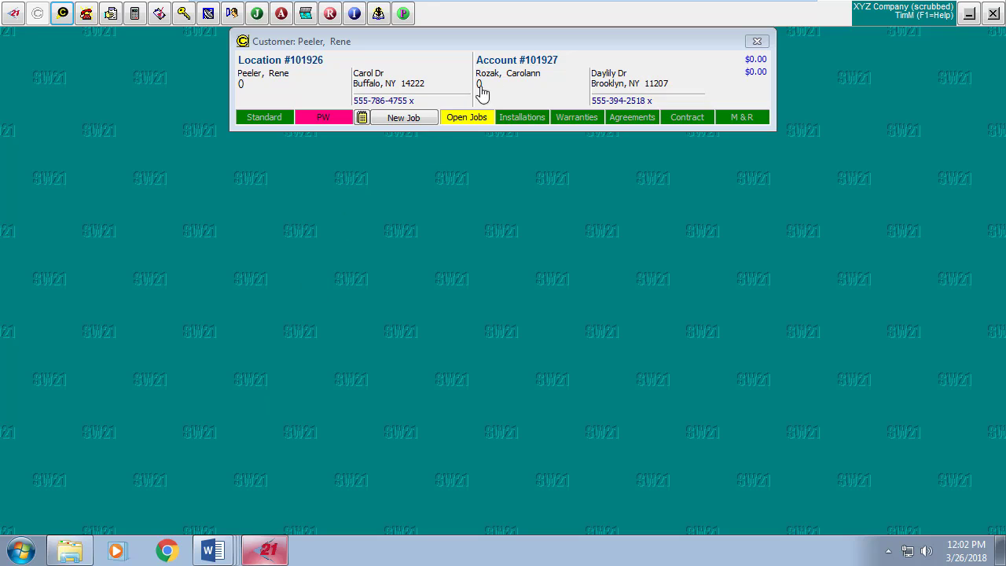
# Bring up the customer's billing account details and make them editable.
pyautogui.click(511, 74)
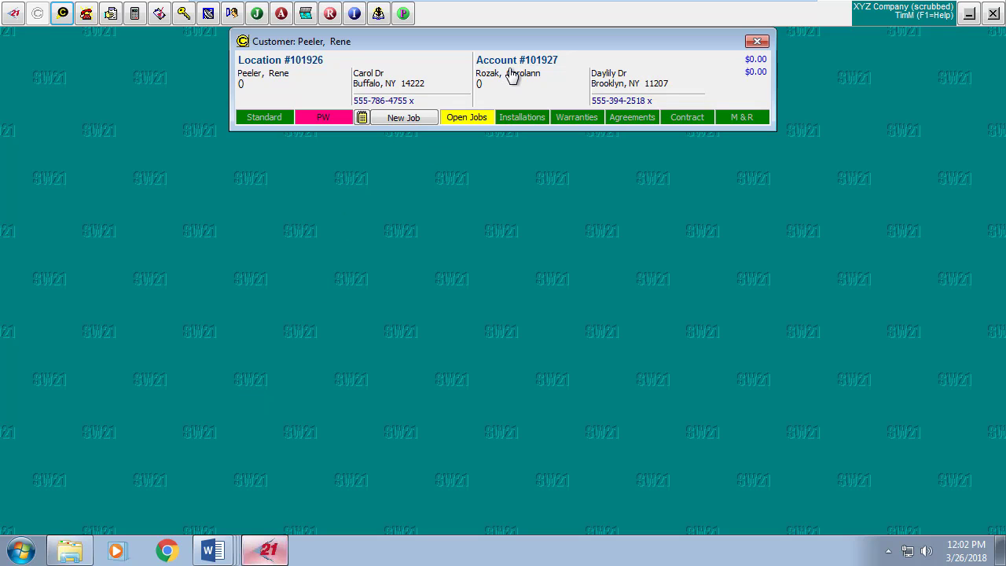
pyautogui.click(512, 78)
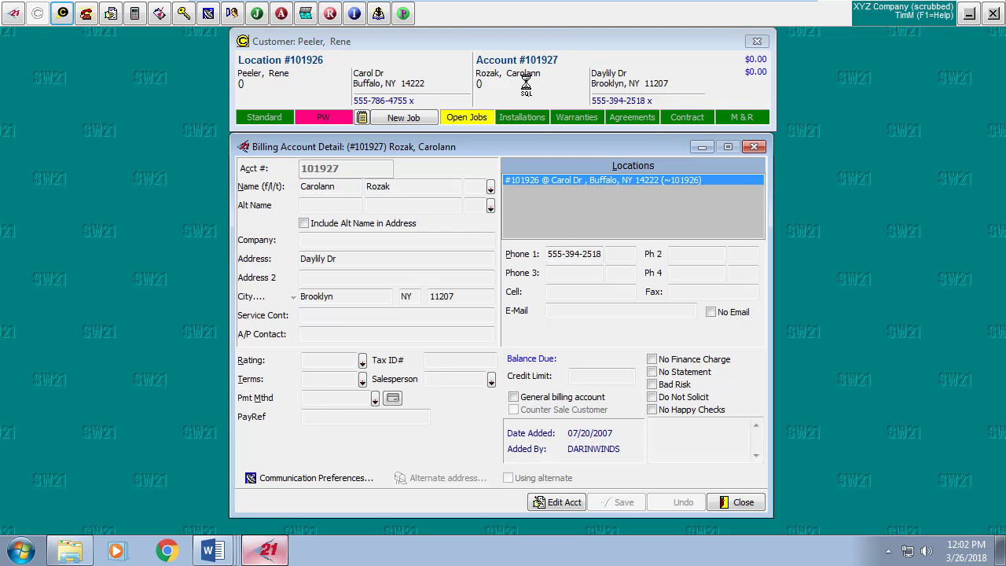
pyautogui.click(566, 503)
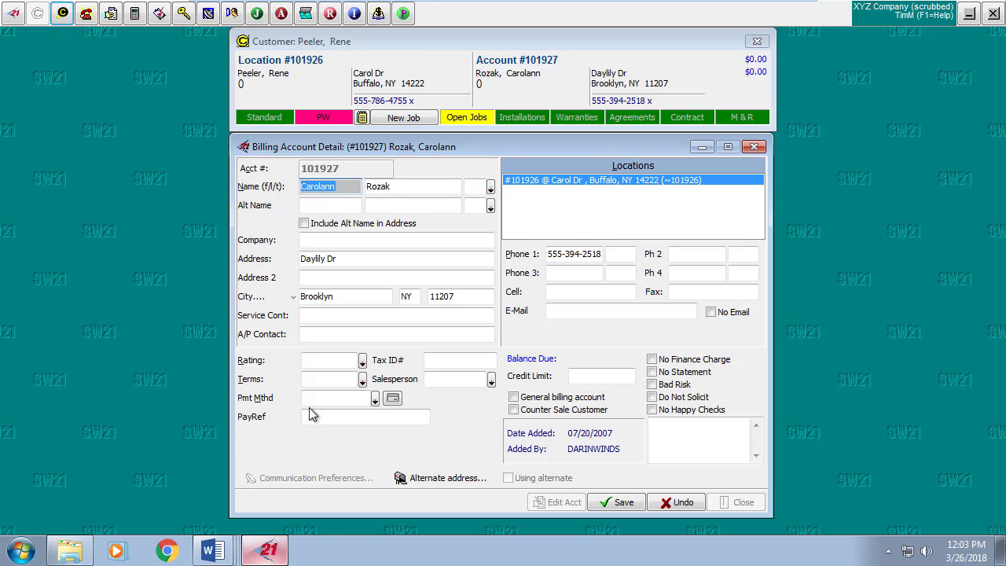
# Set the billing account's payment method to Master Card and bring up the card entry prompt.
pyautogui.click(376, 401)
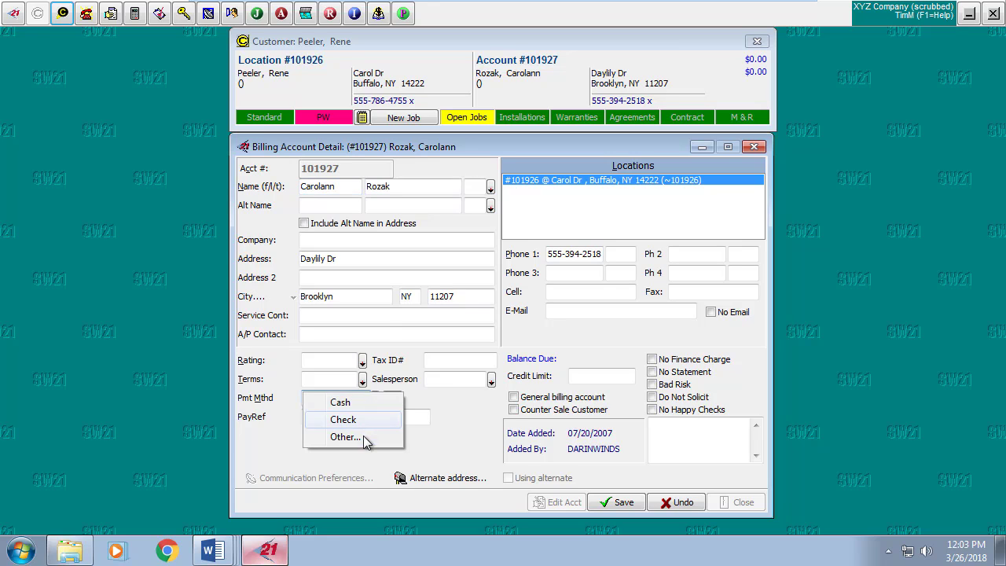
pyautogui.click(369, 438)
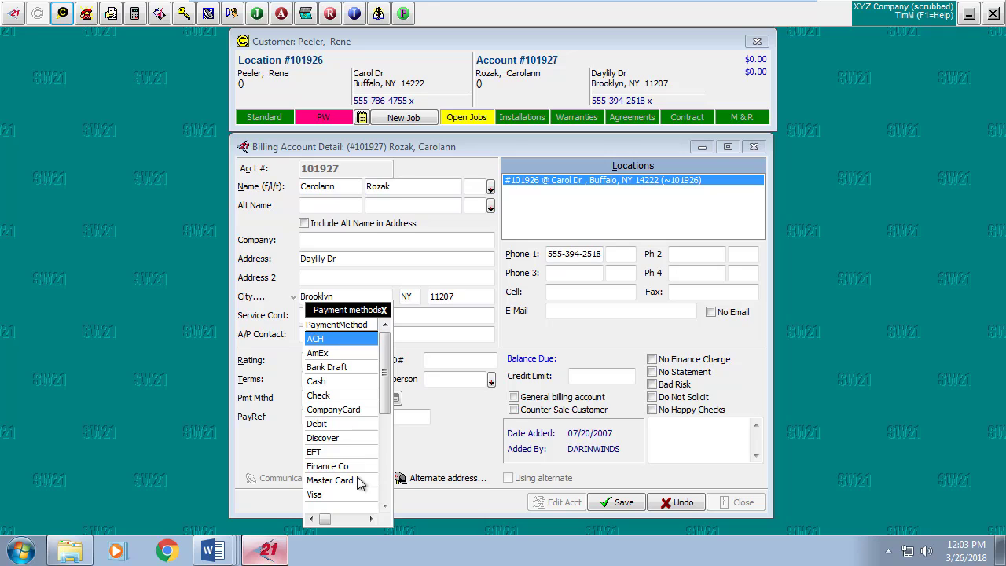
pyautogui.doubleClick(330, 480)
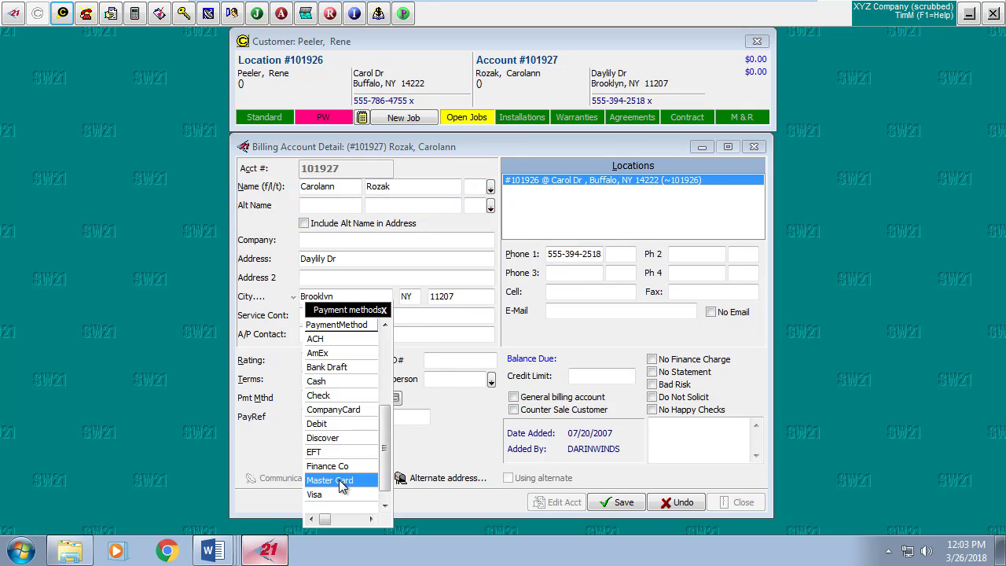
pyautogui.click(395, 401)
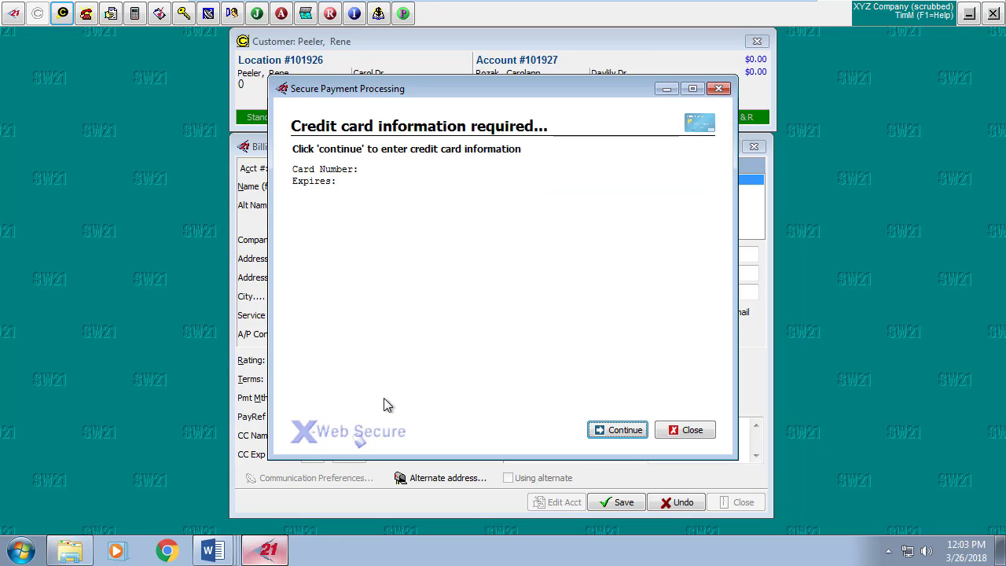
# Enter the customer's card number with expiration 03/2021 in X-Web Secure and store it on file.
pyautogui.click(617, 431)
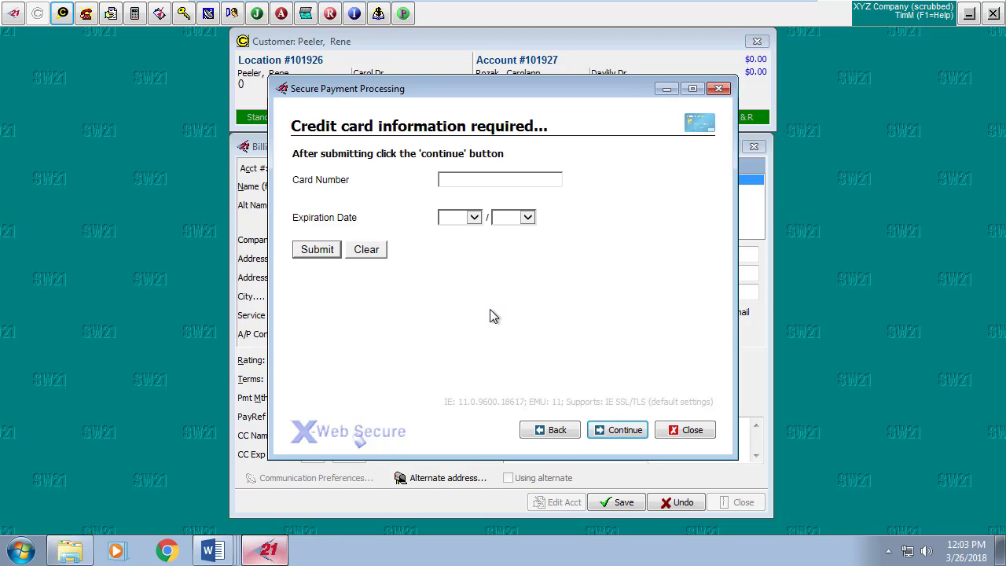
pyautogui.write('5454545454545454')
pyautogui.click(474, 220)
pyautogui.click(458, 270)
pyautogui.click(528, 218)
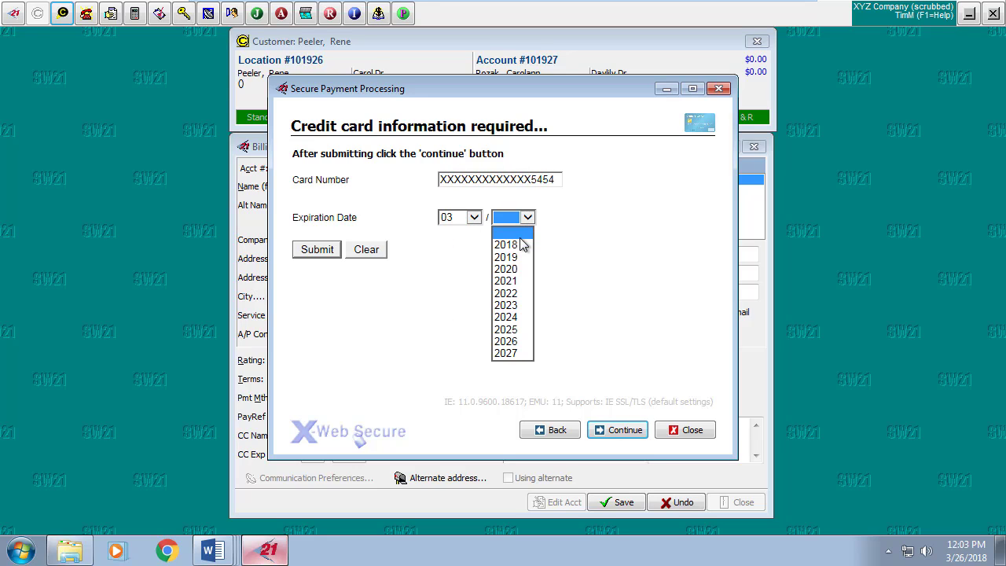
pyautogui.click(515, 286)
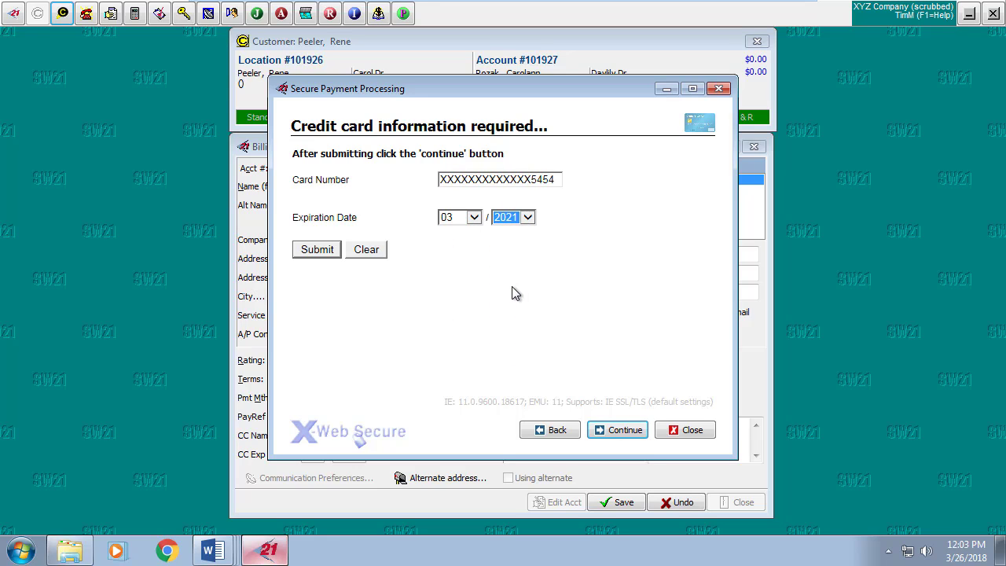
pyautogui.click(326, 252)
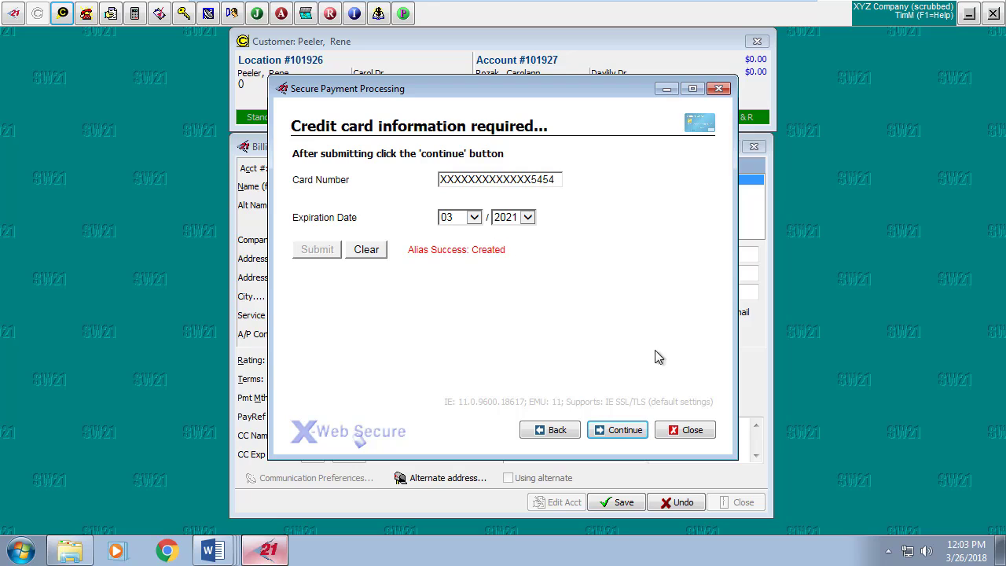
pyautogui.click(634, 432)
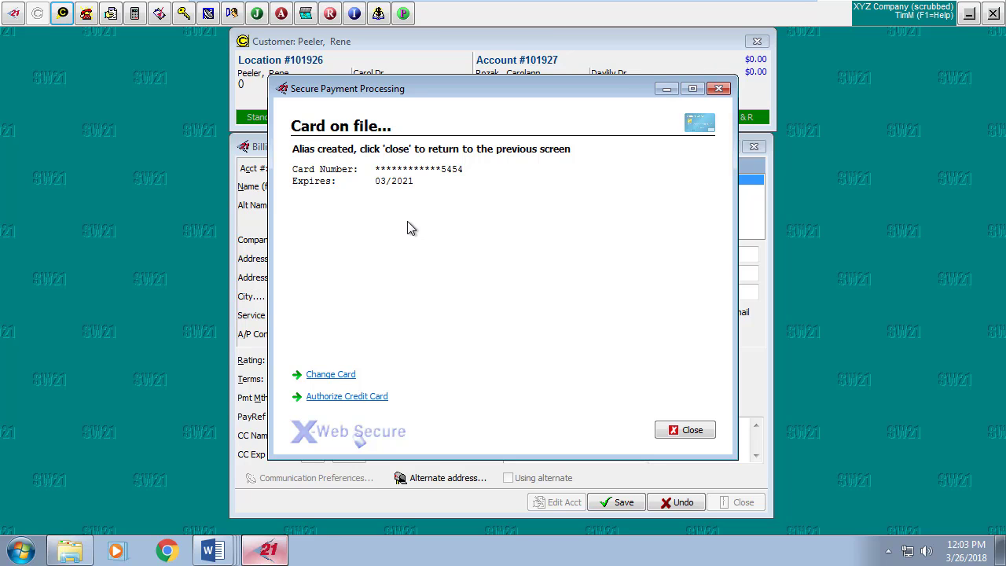
pyautogui.click(693, 431)
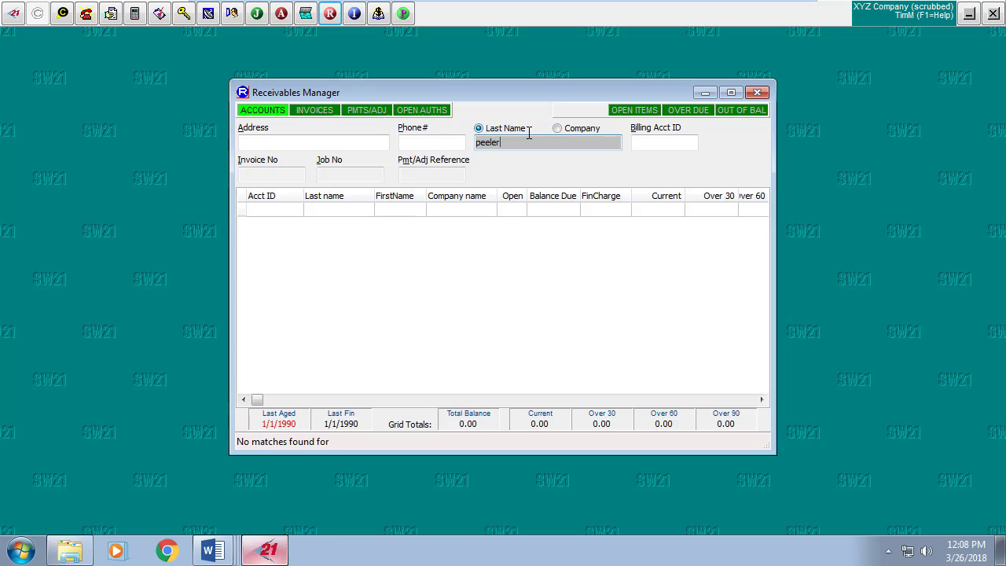
# Run the last-name search in Receivables Manager and open the matching account's billing history.
pyautogui.press('Return')
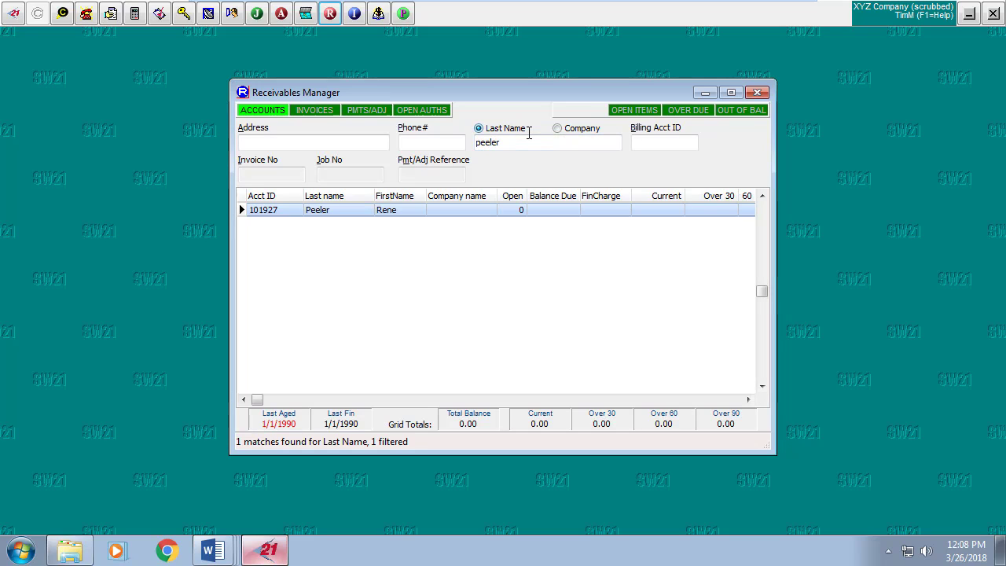
pyautogui.doubleClick(406, 209)
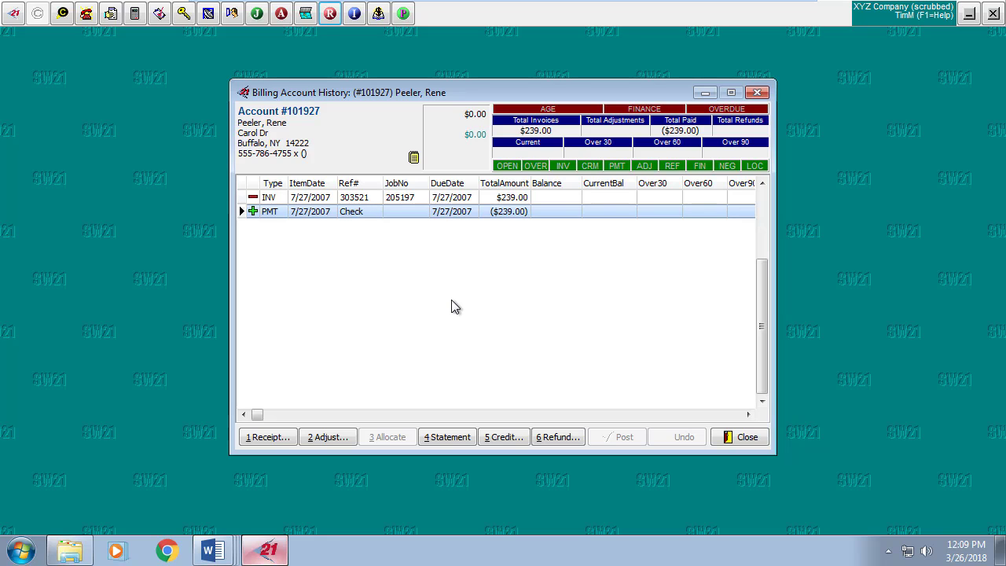
# Create a $150.00 cash receipt and process the charge to the card on file.
pyautogui.click(284, 439)
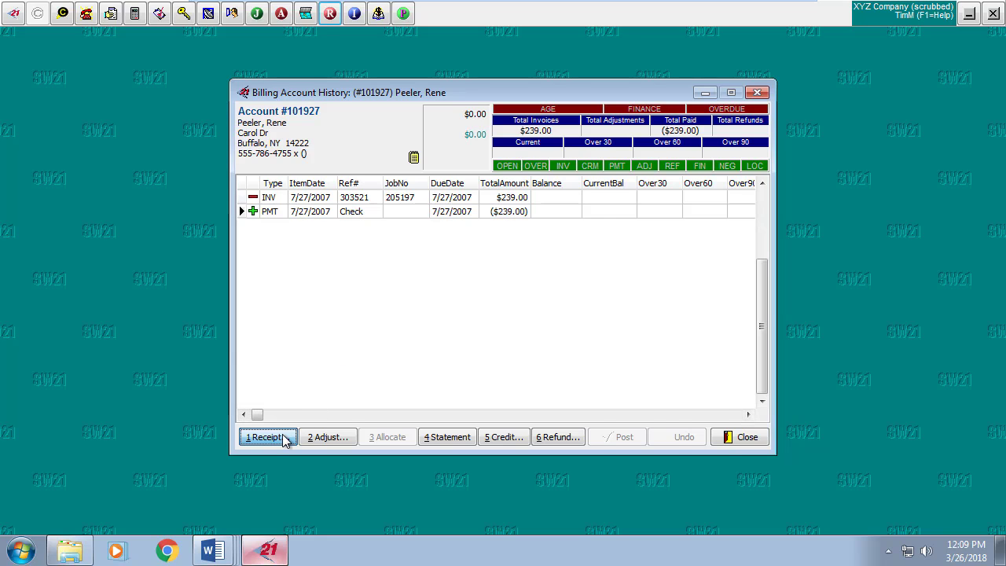
pyautogui.click(462, 250)
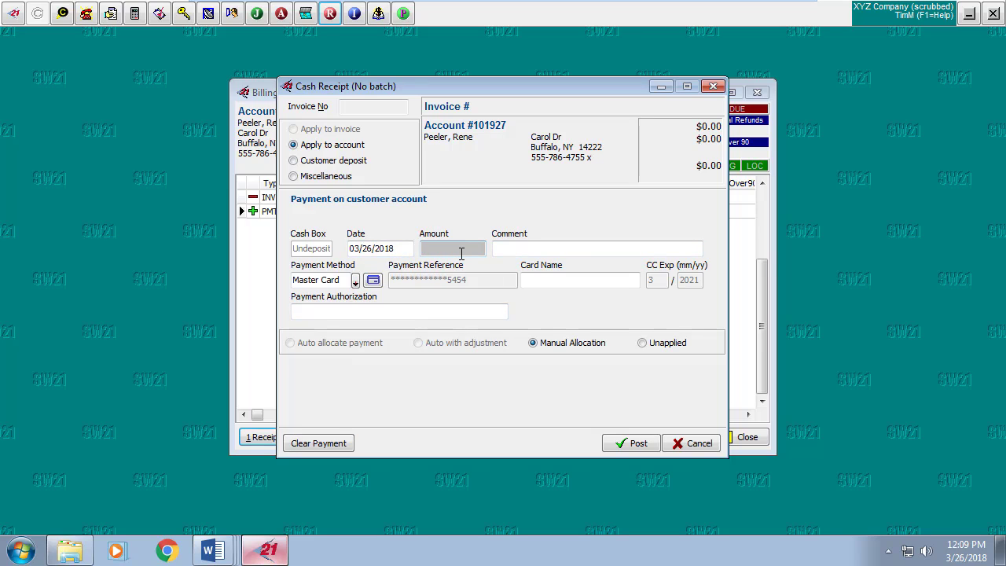
pyautogui.write('150')
pyautogui.click(373, 280)
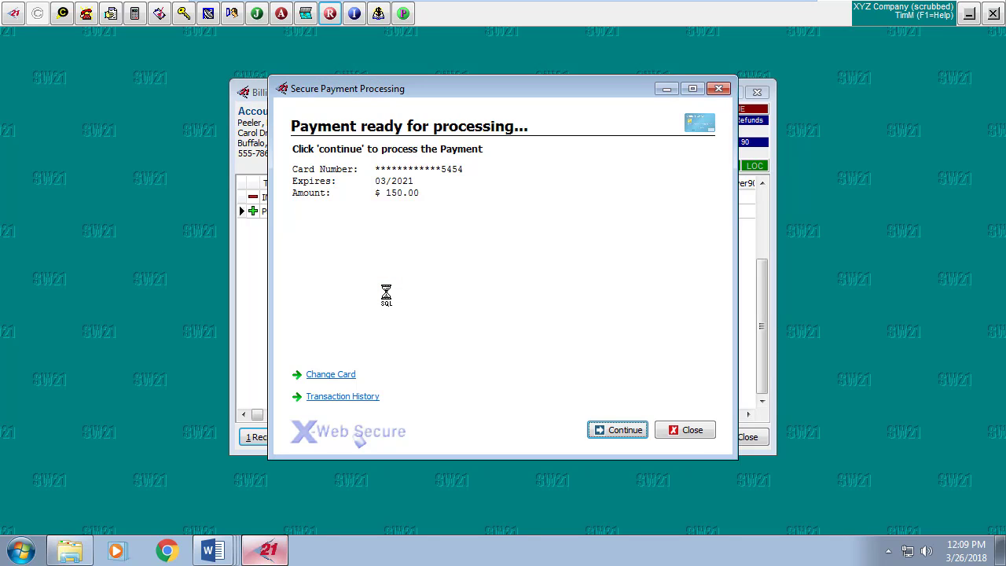
pyautogui.click(626, 430)
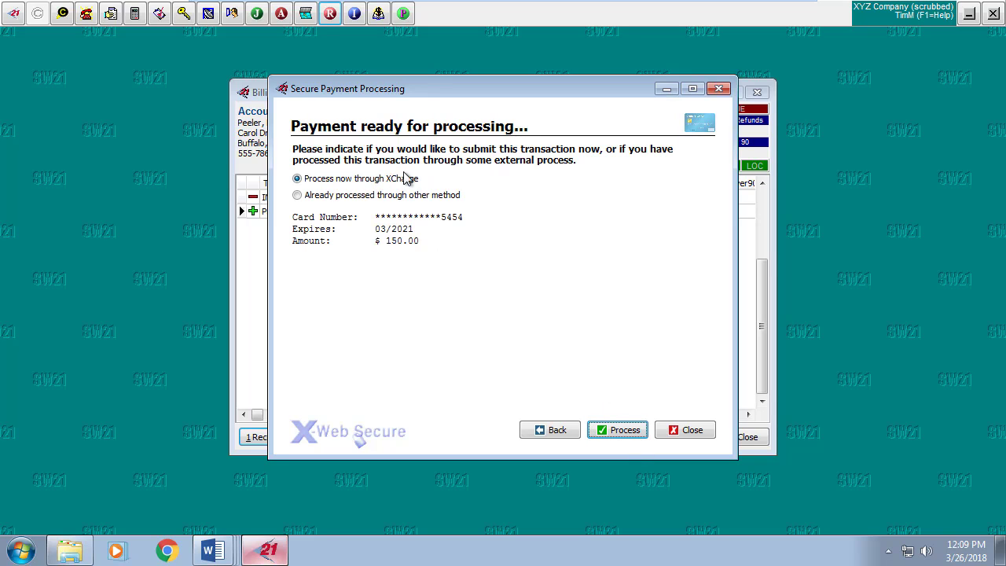
pyautogui.click(619, 433)
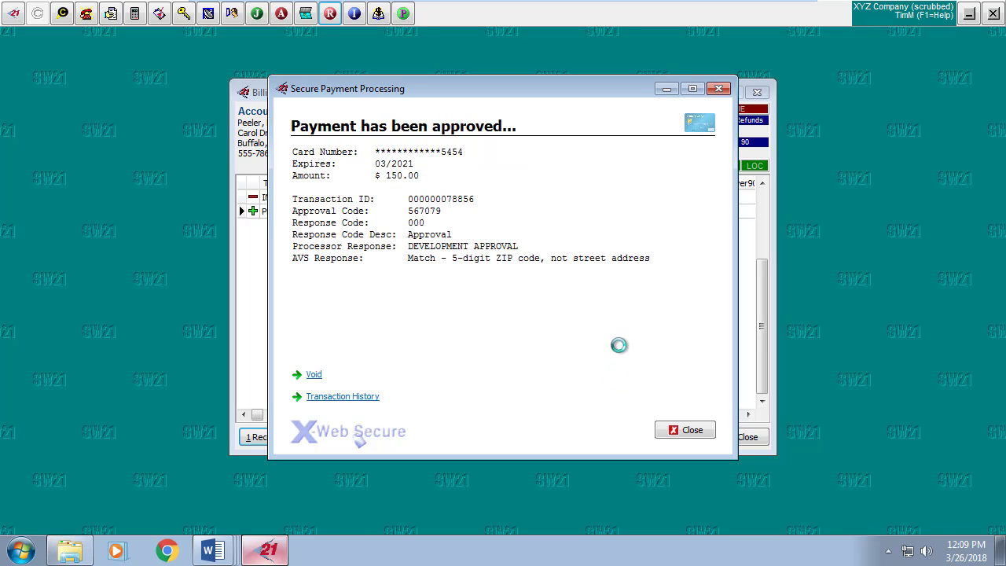
pyautogui.click(683, 429)
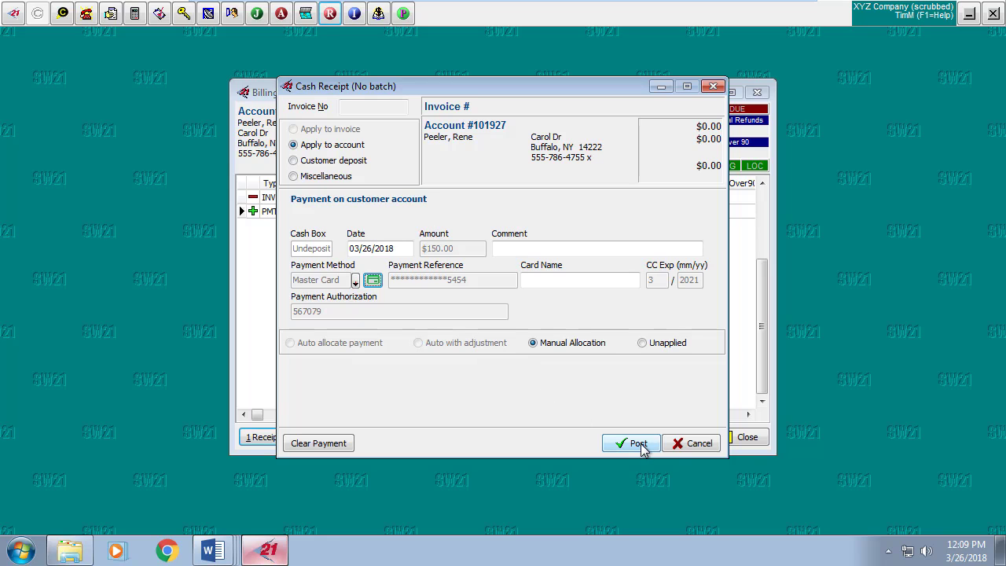
# Post the unallocated $150.00 receipt to the account and acknowledge completion.
pyautogui.click(640, 446)
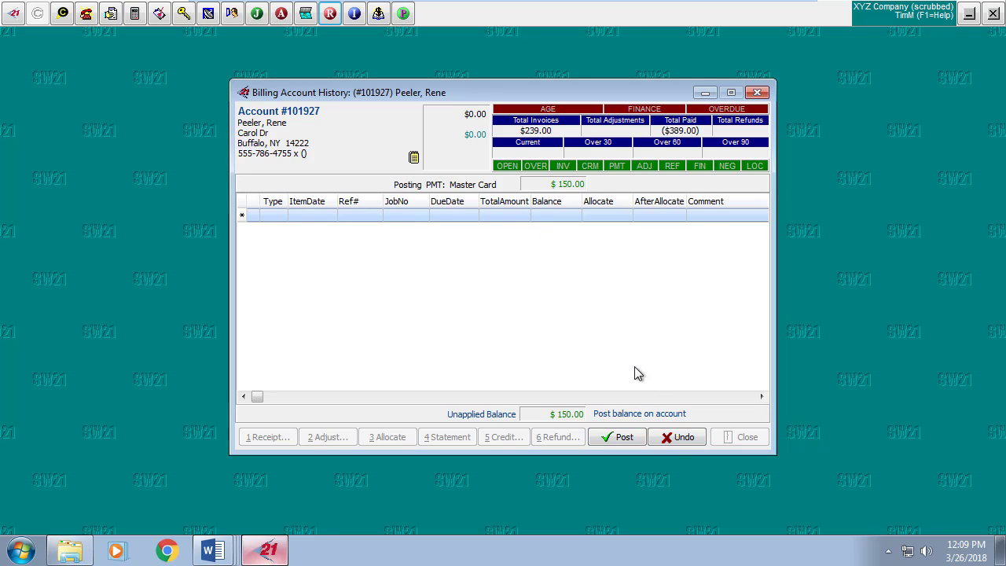
pyautogui.click(640, 441)
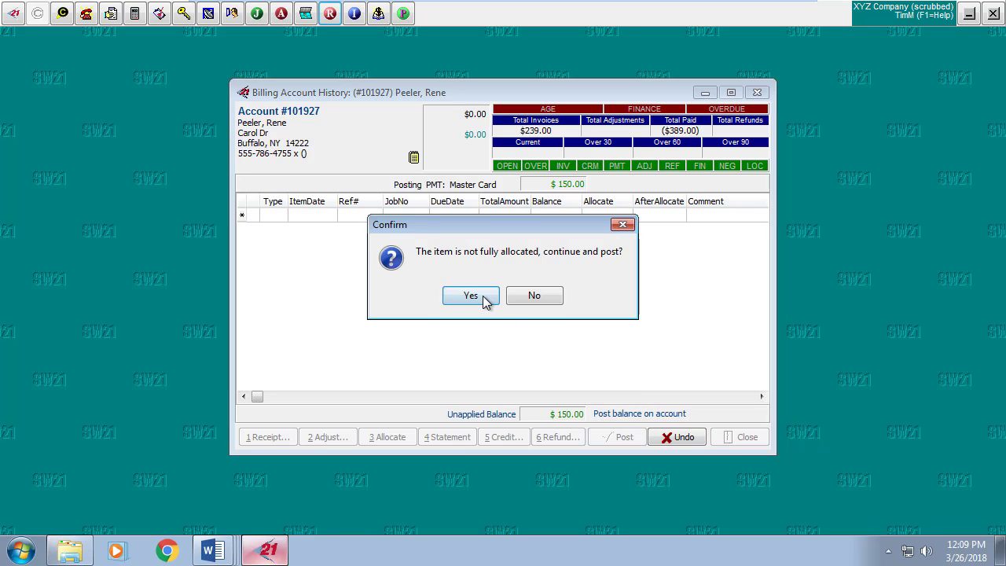
pyautogui.click(488, 299)
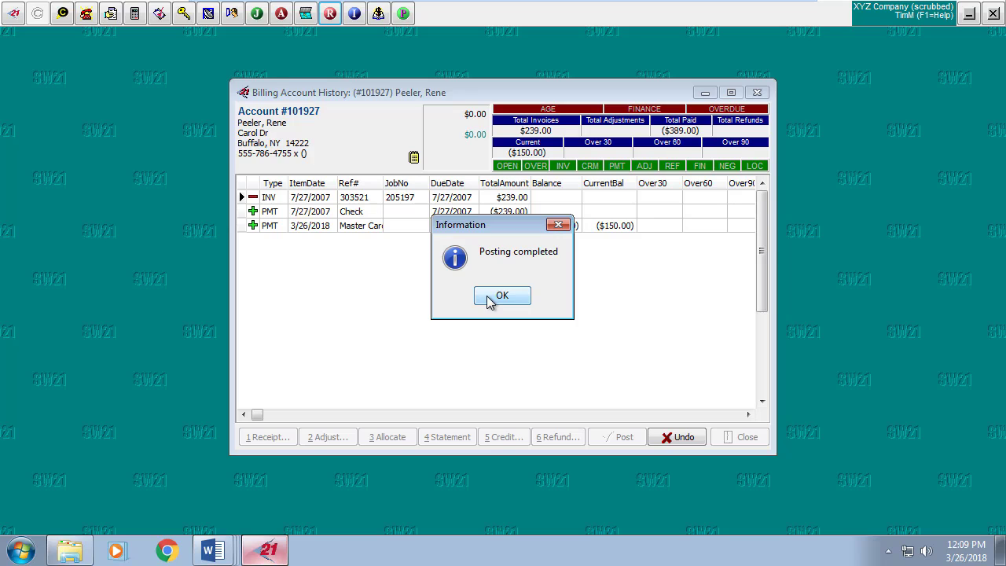
pyautogui.click(488, 299)
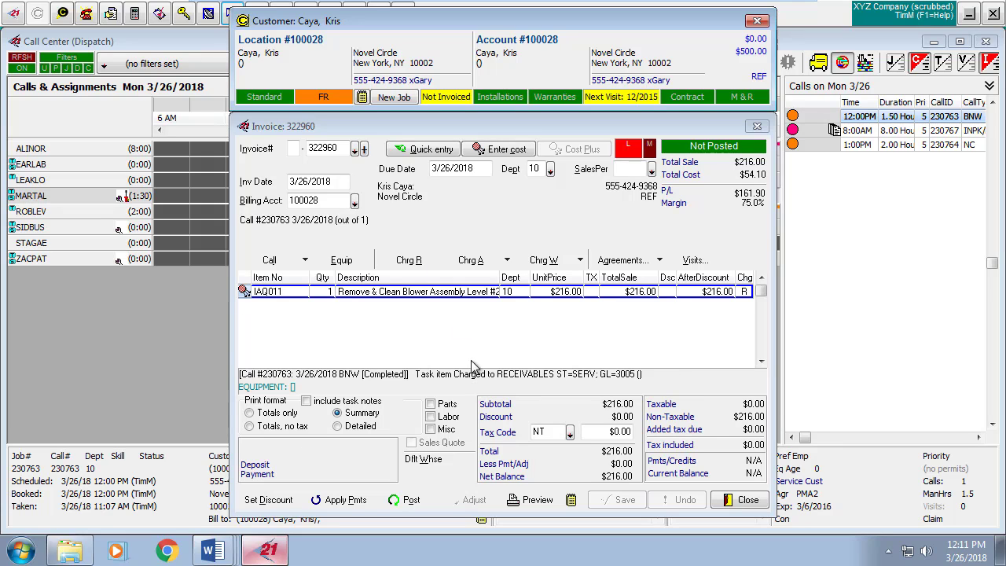
# Apply a $216.00 Visa payment to the invoice and bring up the secure card prompt.
pyautogui.click(346, 499)
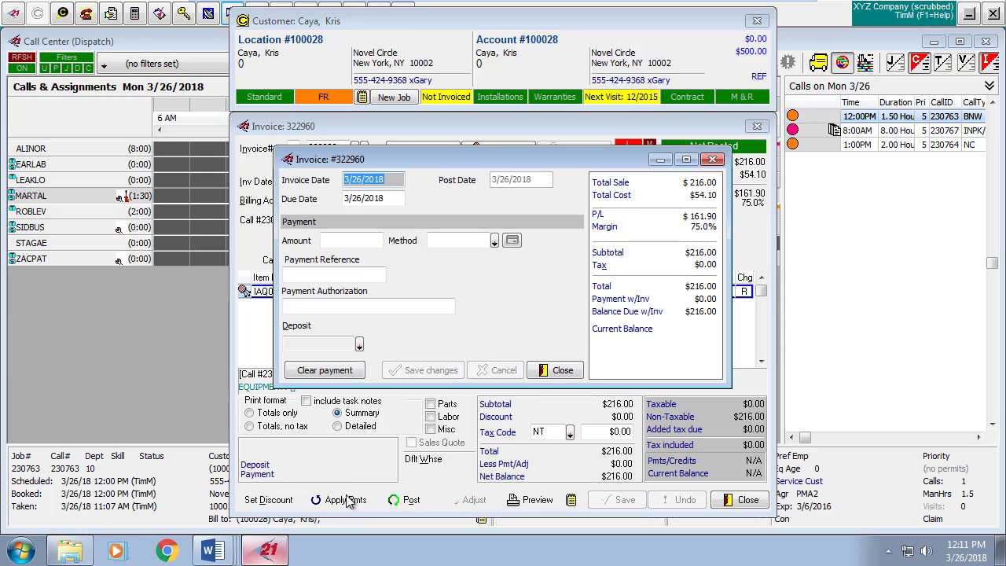
pyautogui.click(358, 240)
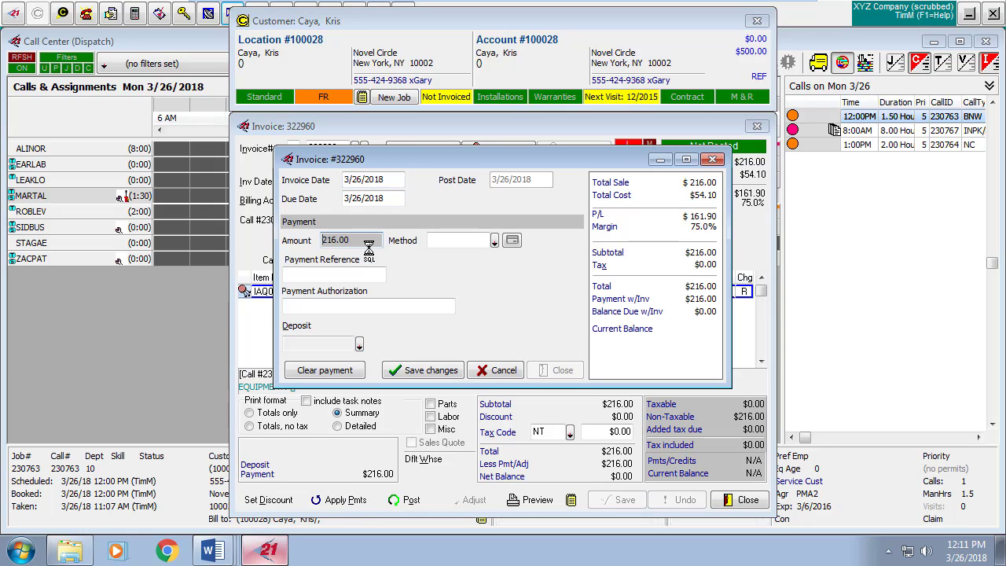
pyautogui.click(495, 242)
pyautogui.click(483, 282)
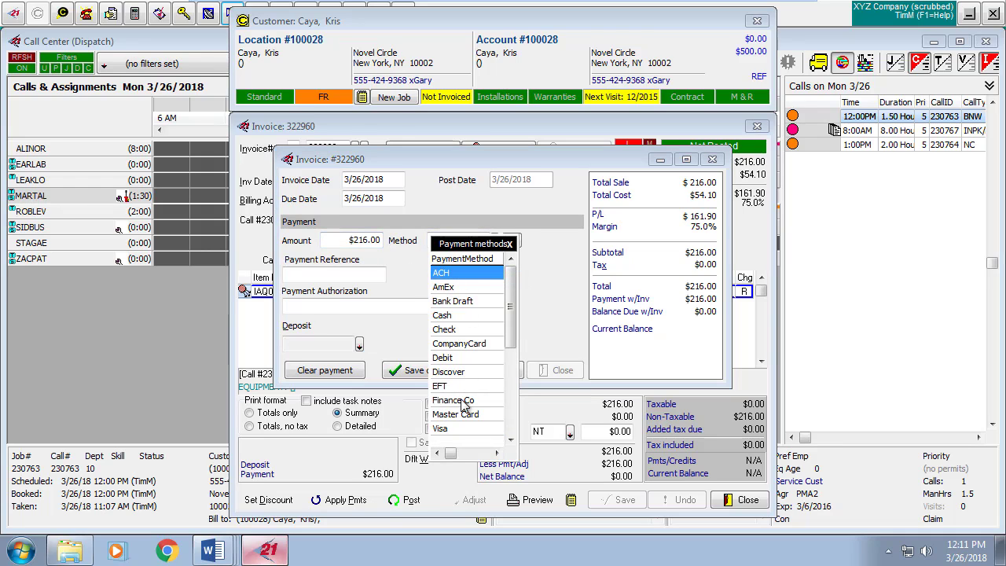
pyautogui.click(460, 428)
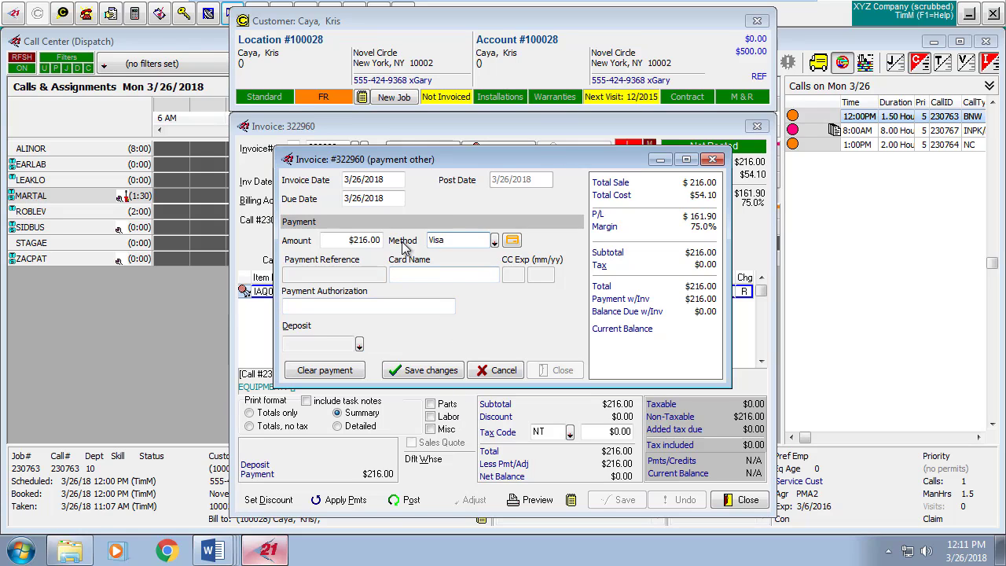
pyautogui.click(512, 242)
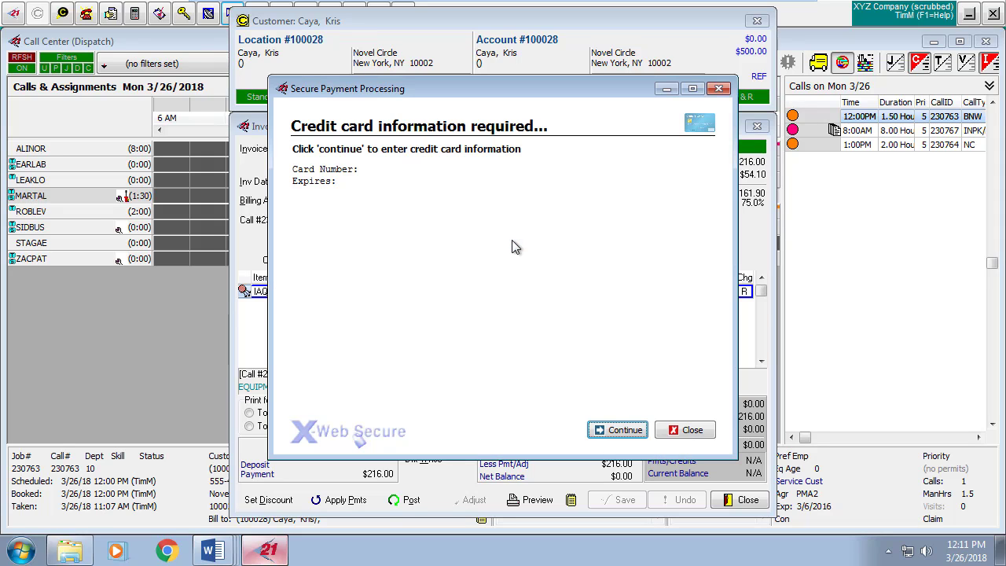
# Enter the Visa card number and expiration date and submit them to X-Web Secure.
pyautogui.click(623, 433)
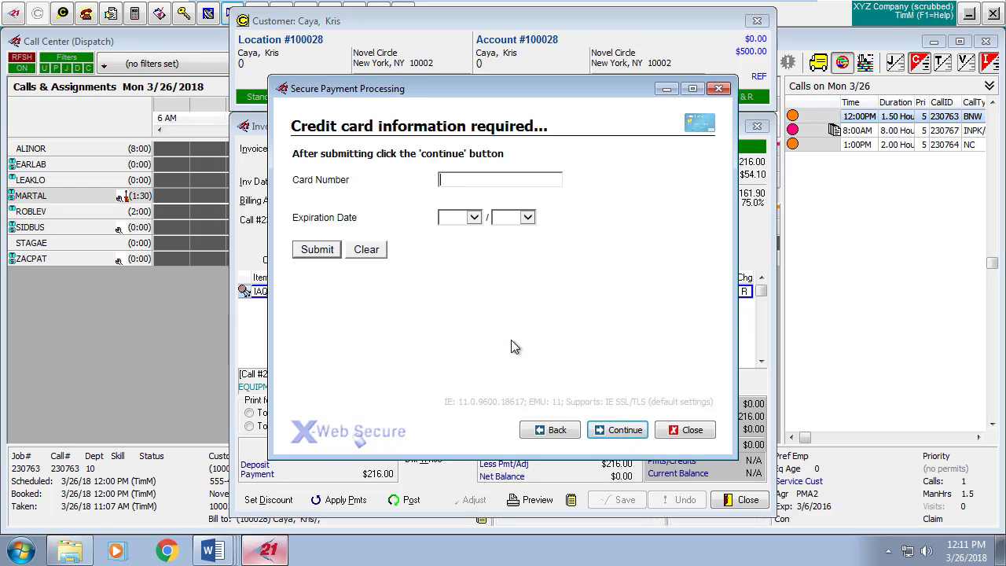
pyautogui.write('4111111111111111')
pyautogui.click(475, 218)
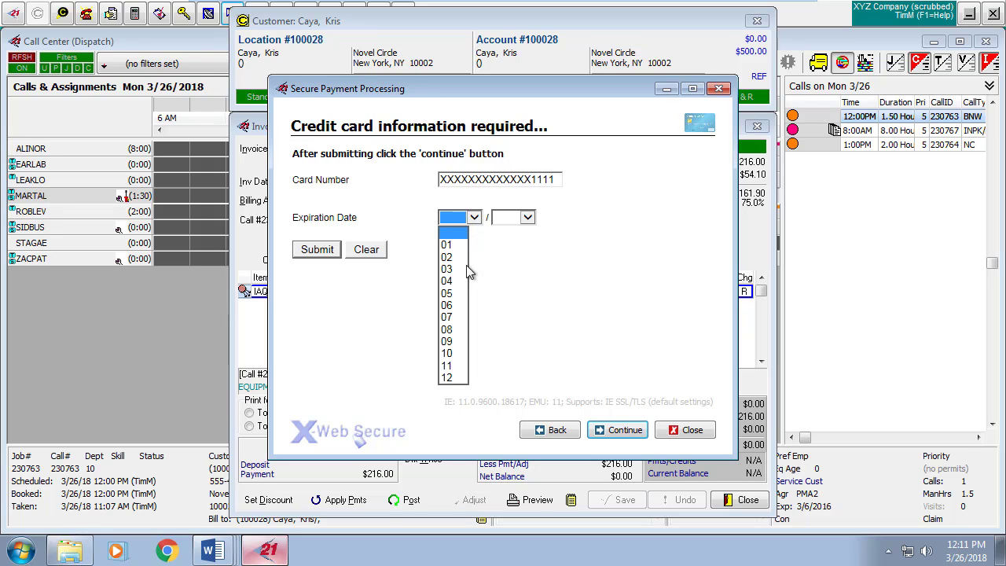
pyautogui.click(451, 280)
pyautogui.click(527, 217)
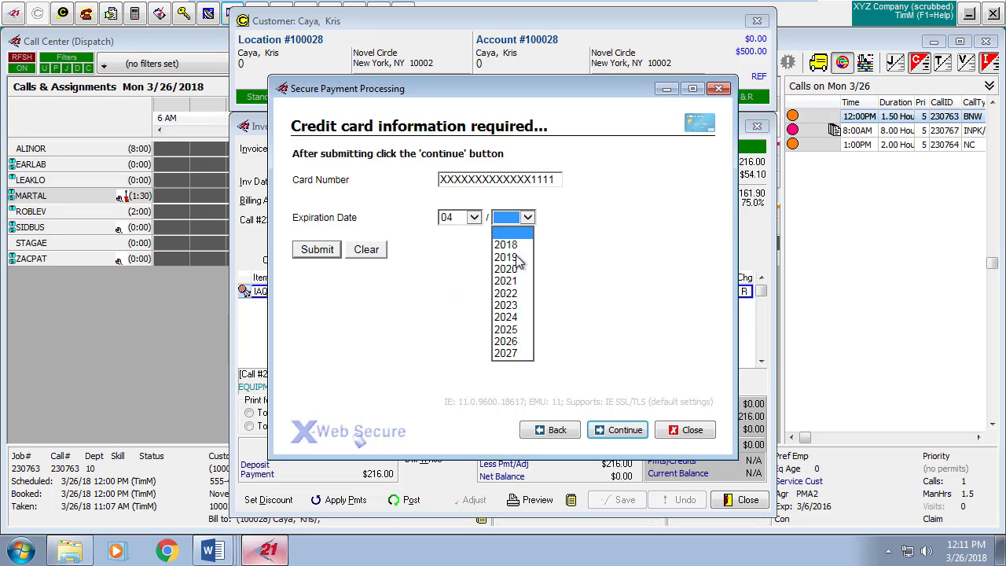
pyautogui.click(509, 290)
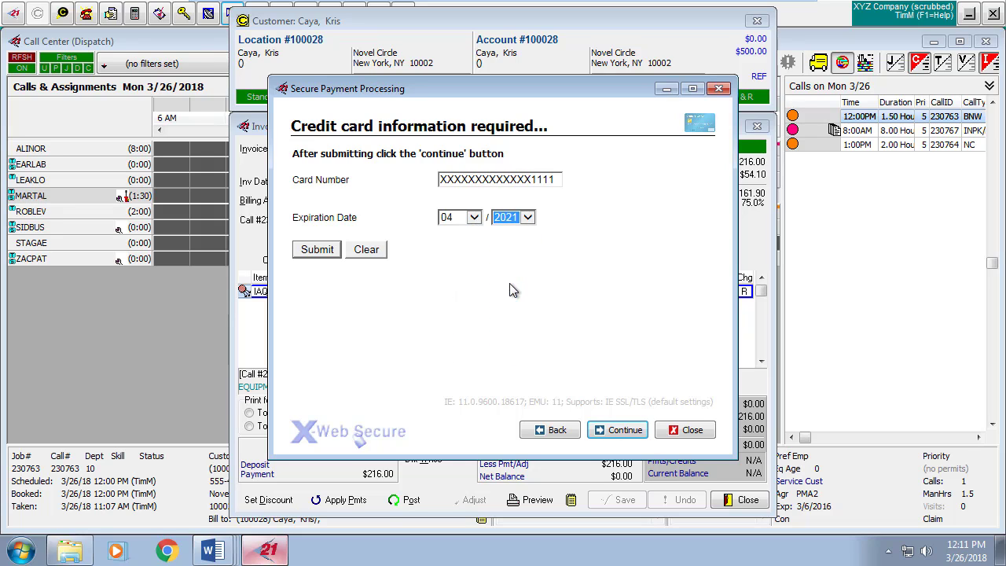
pyautogui.click(315, 249)
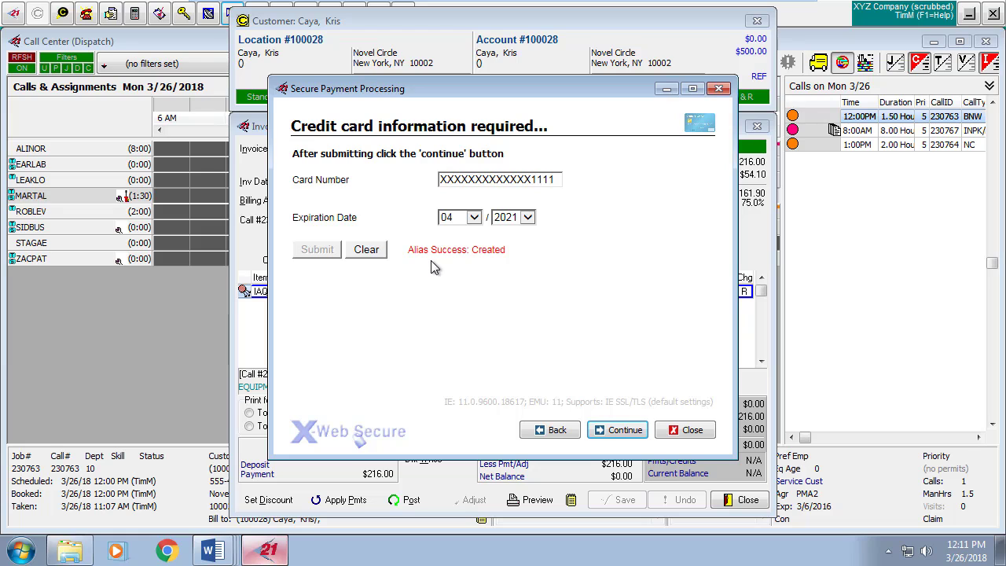
# Process the $216.00 Visa charge, then close the approval and payment form.
pyautogui.click(615, 431)
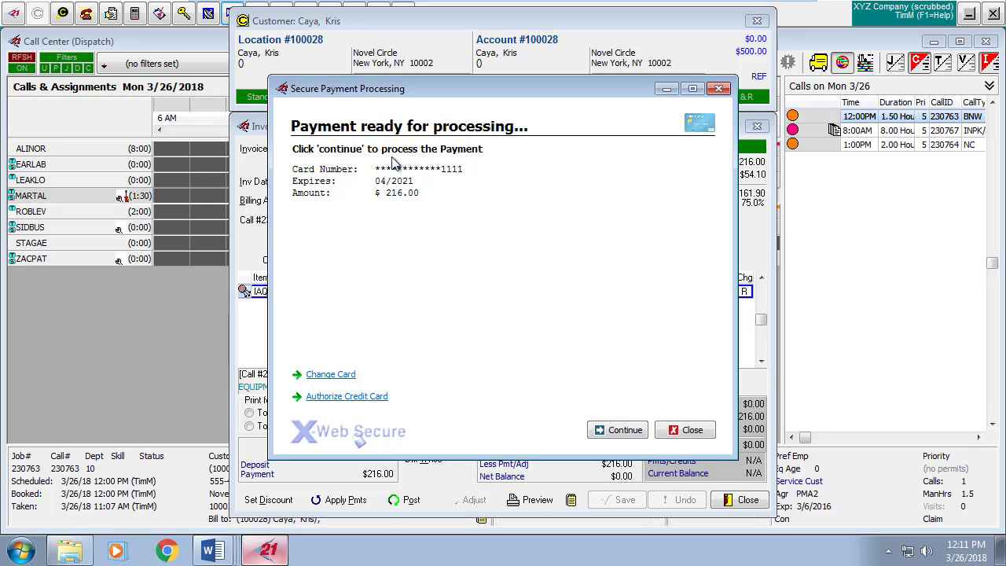
pyautogui.click(615, 429)
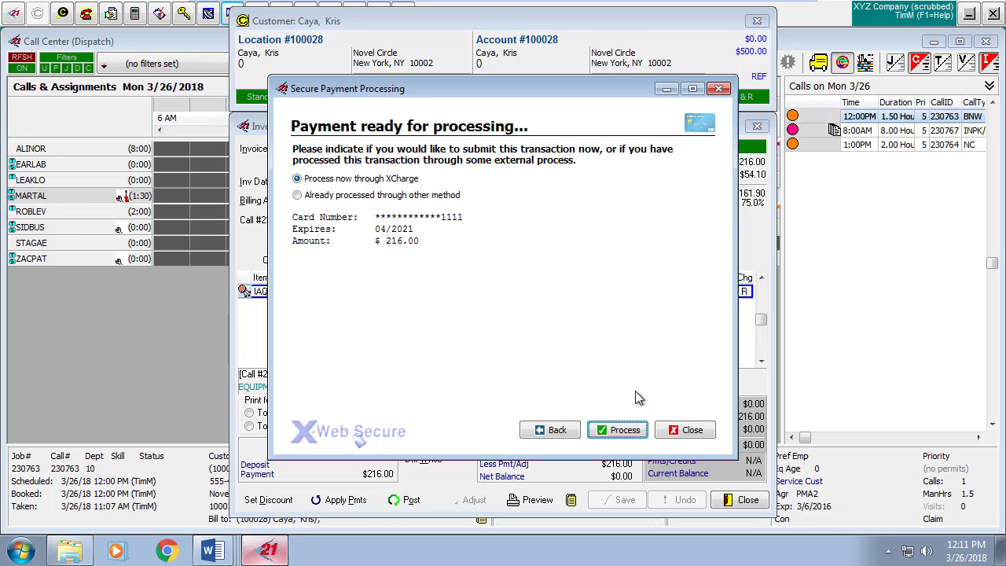
pyautogui.click(625, 432)
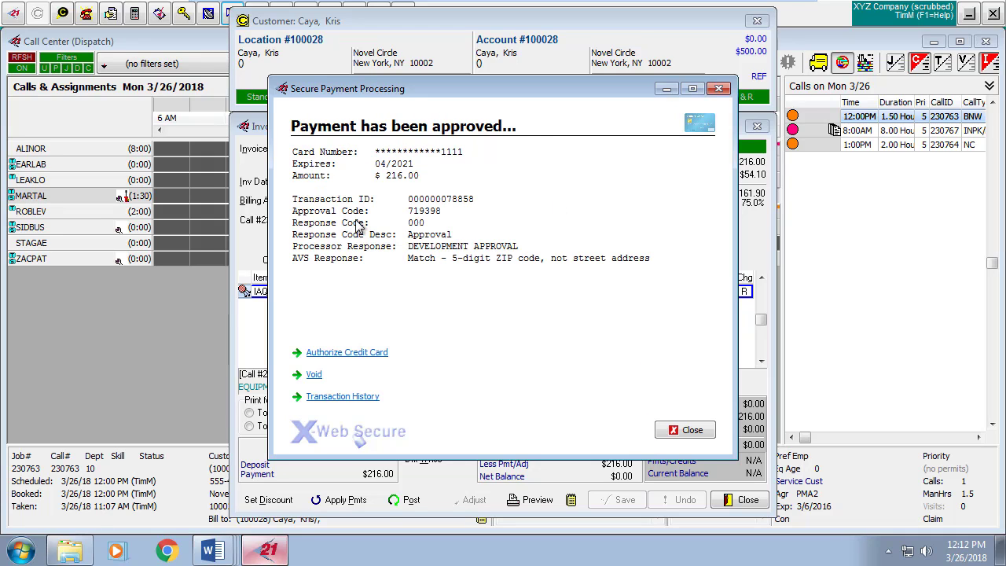
pyautogui.click(687, 431)
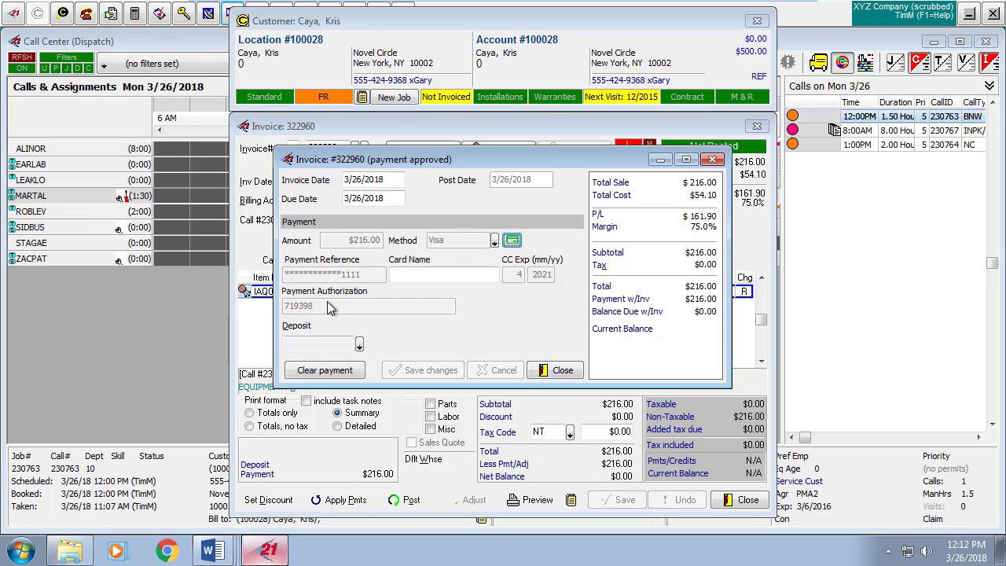
pyautogui.click(553, 371)
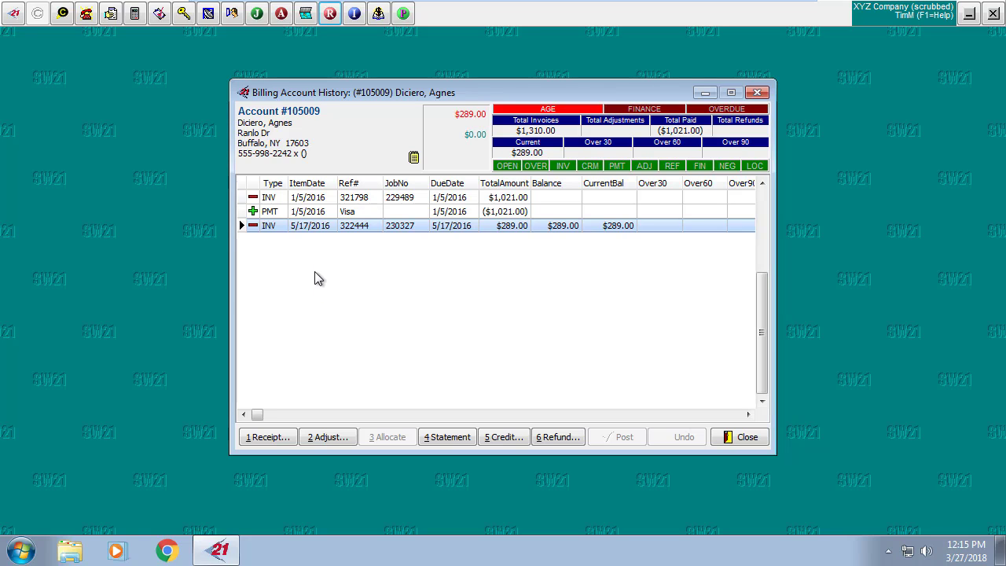
# Start a $289.00 receipt for the open invoice, review payment methods in Modify mode, and choose ACH.
pyautogui.click(281, 441)
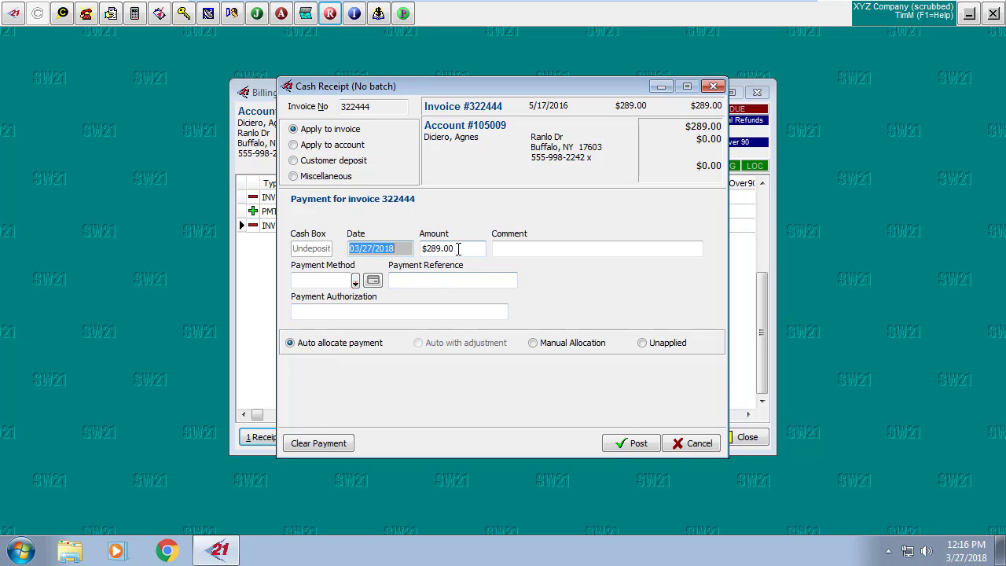
pyautogui.click(459, 248)
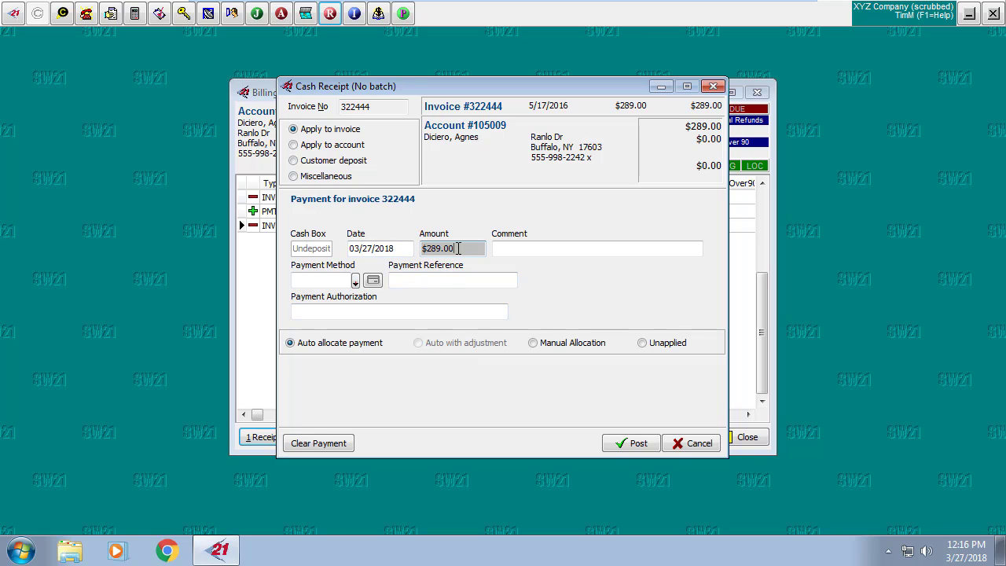
pyautogui.click(355, 282)
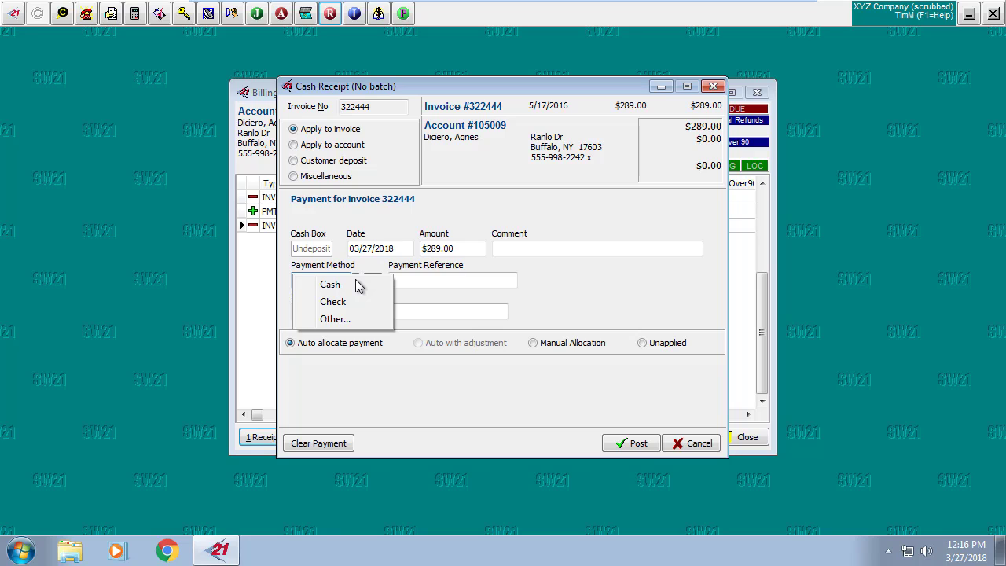
pyautogui.click(361, 319)
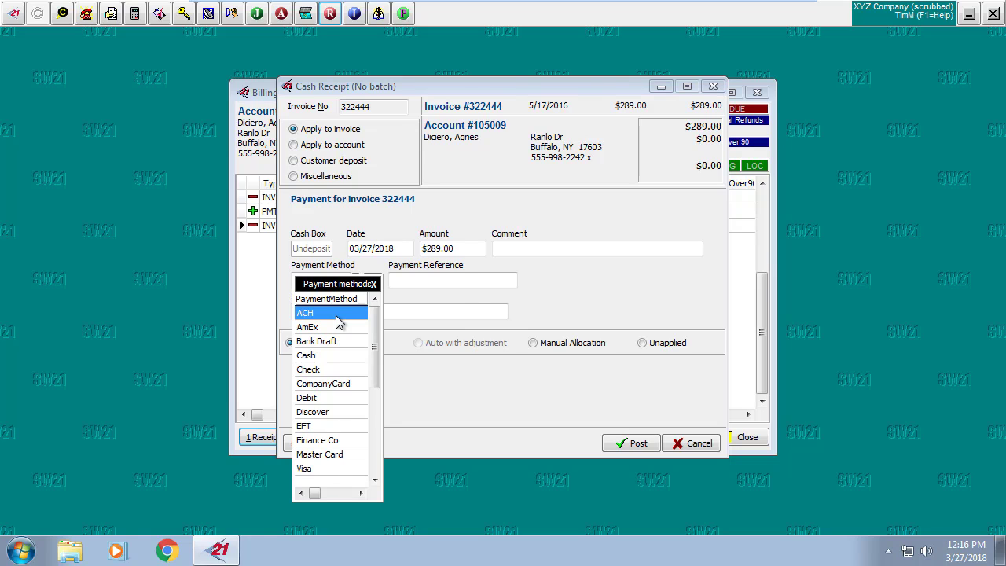
pyautogui.rightClick(335, 315)
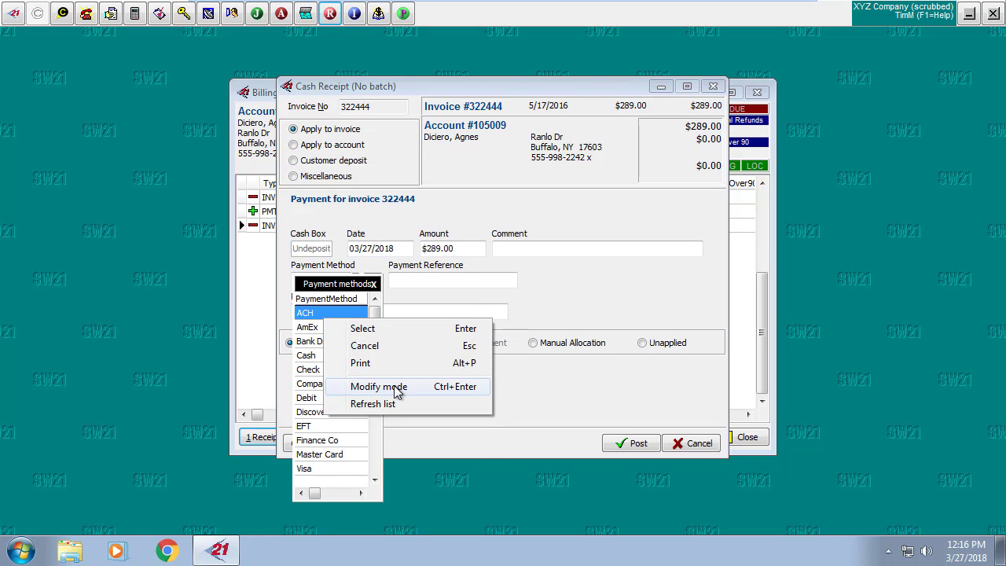
pyautogui.click(397, 387)
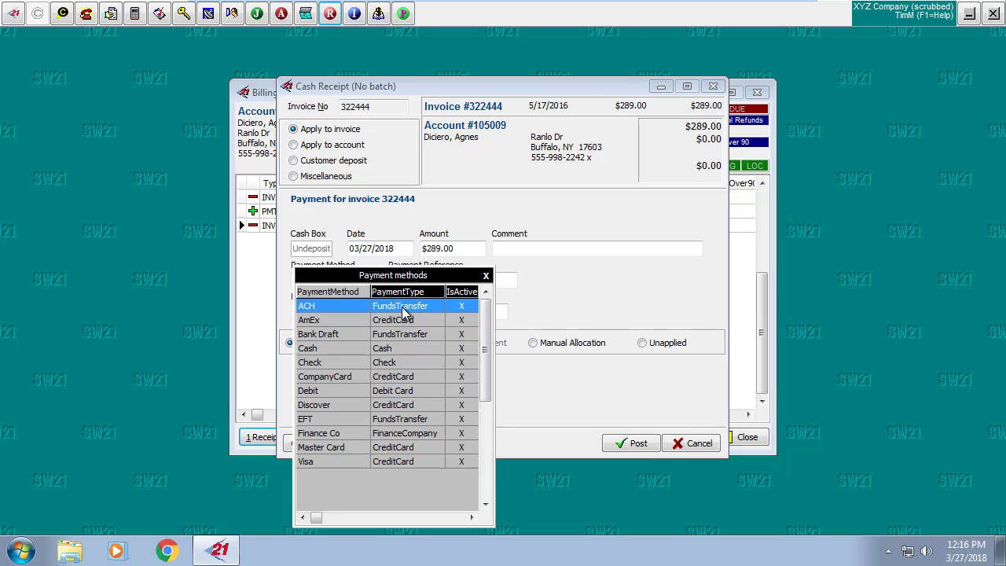
pyautogui.click(485, 276)
pyautogui.click(355, 282)
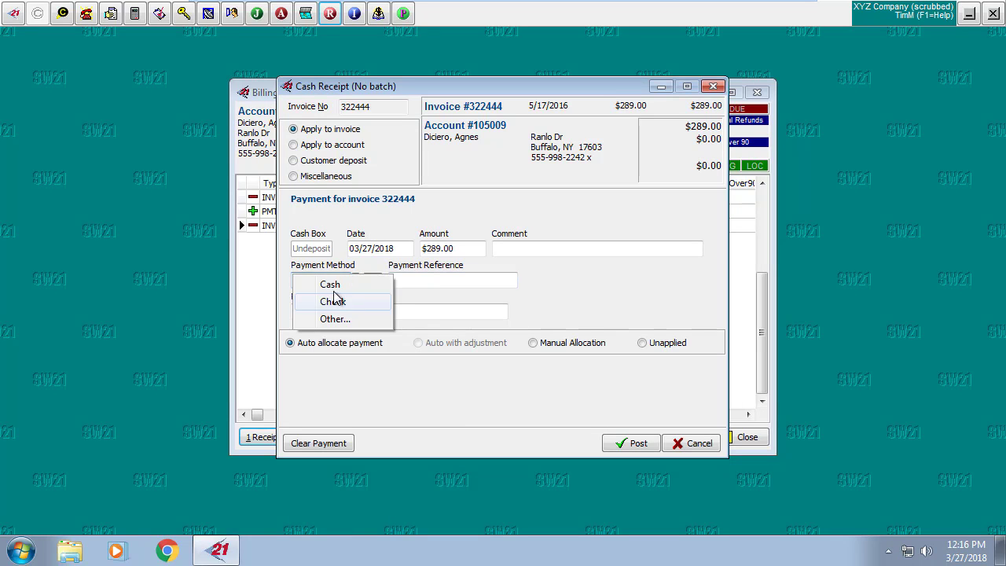
pyautogui.click(340, 319)
pyautogui.doubleClick(335, 312)
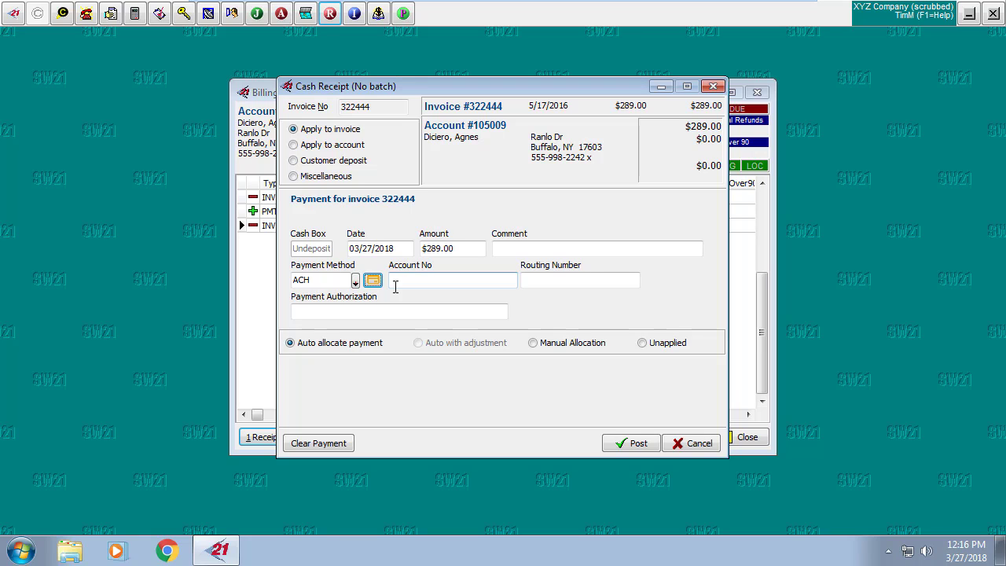
# Enter the bank account and routing numbers and send the $289.00 ACH payment to X-Web Secure.
pyautogui.click(394, 284)
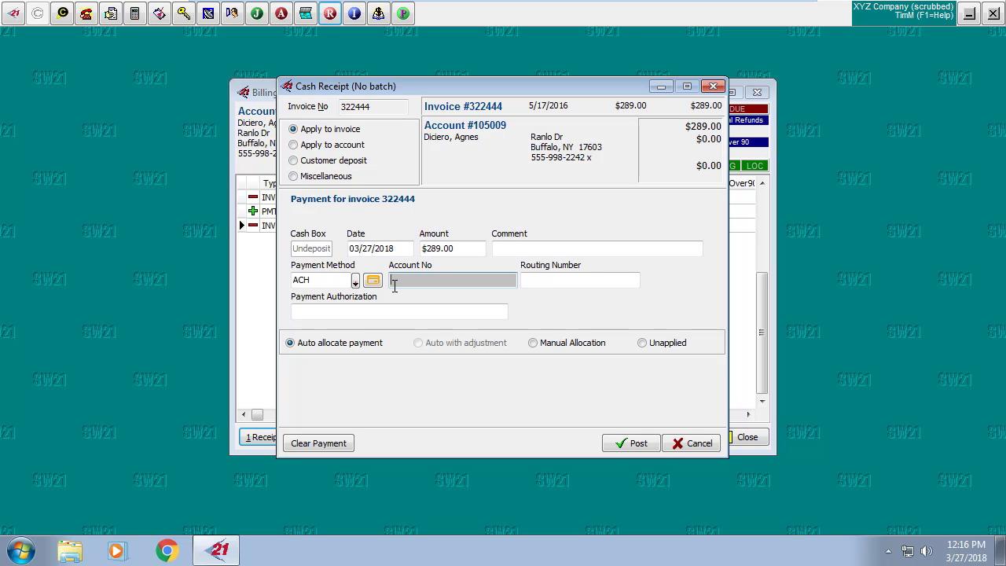
pyautogui.press('Tab')
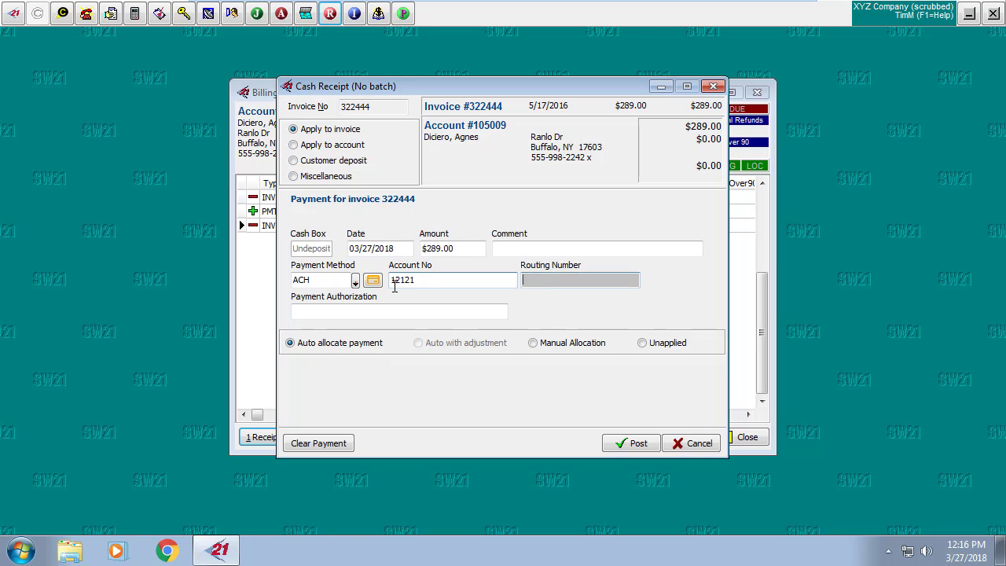
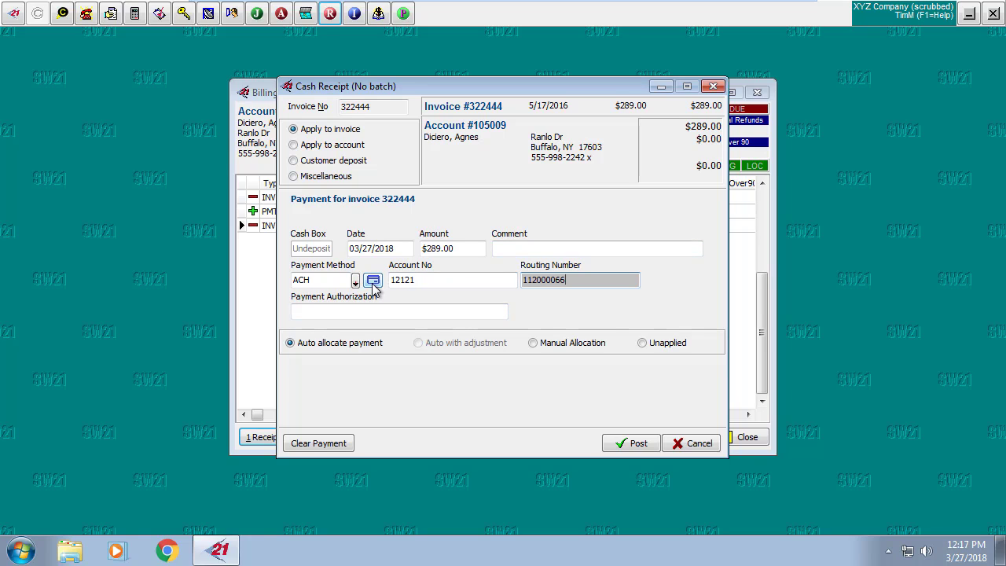
pyautogui.click(373, 282)
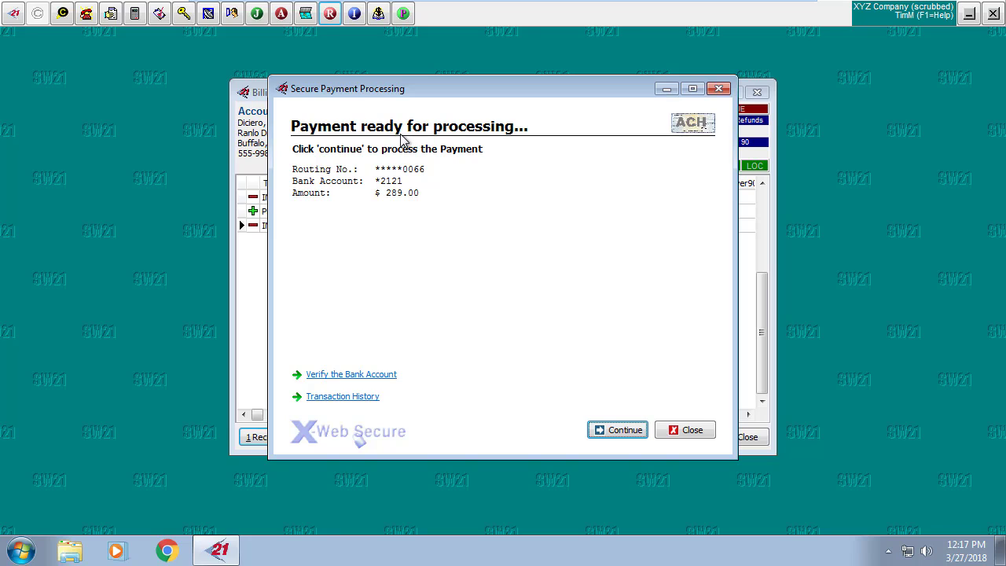
pyautogui.click(625, 434)
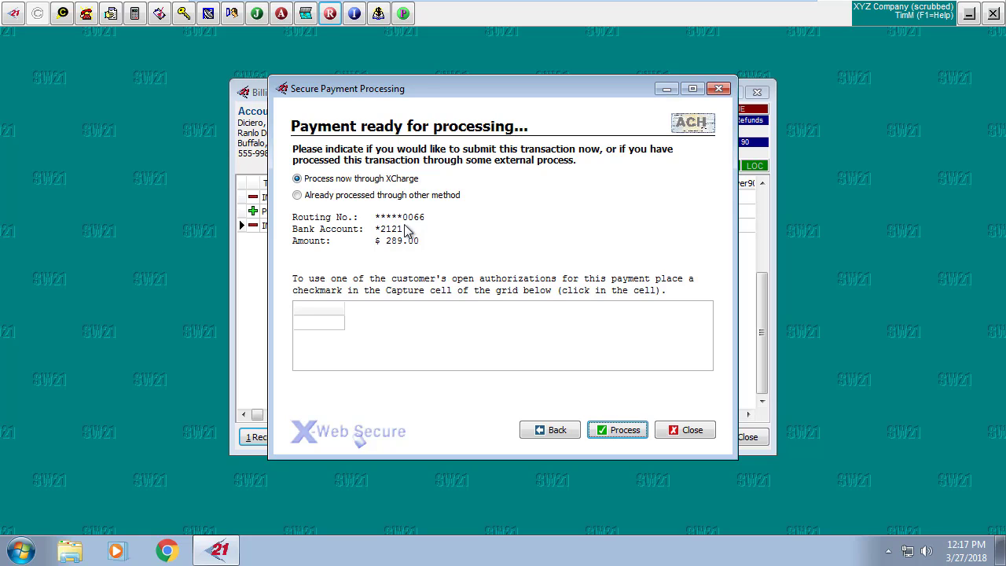
# Process the $289.00 ACH payment, close the approval, and post the cash receipt.
pyautogui.click(624, 433)
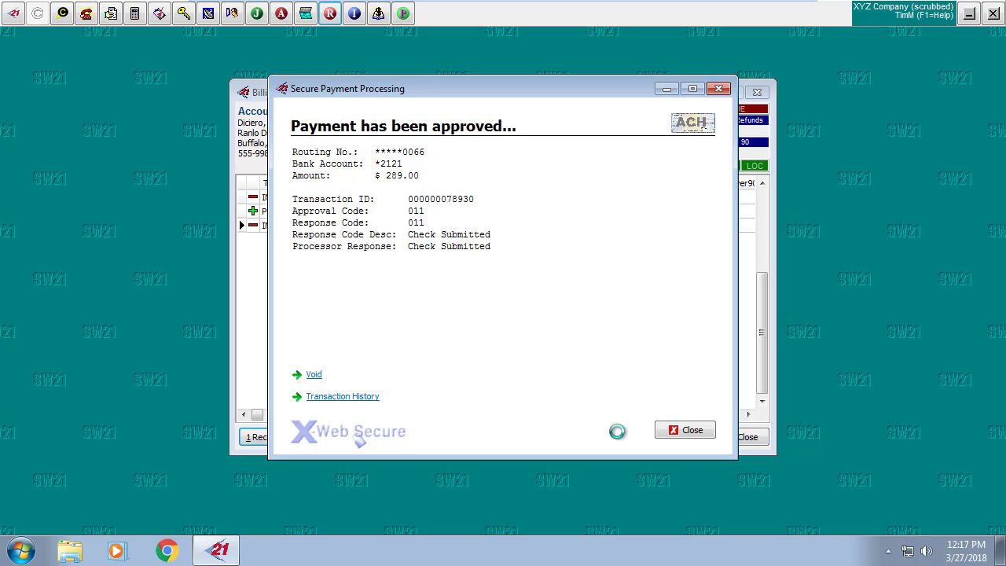
pyautogui.click(691, 431)
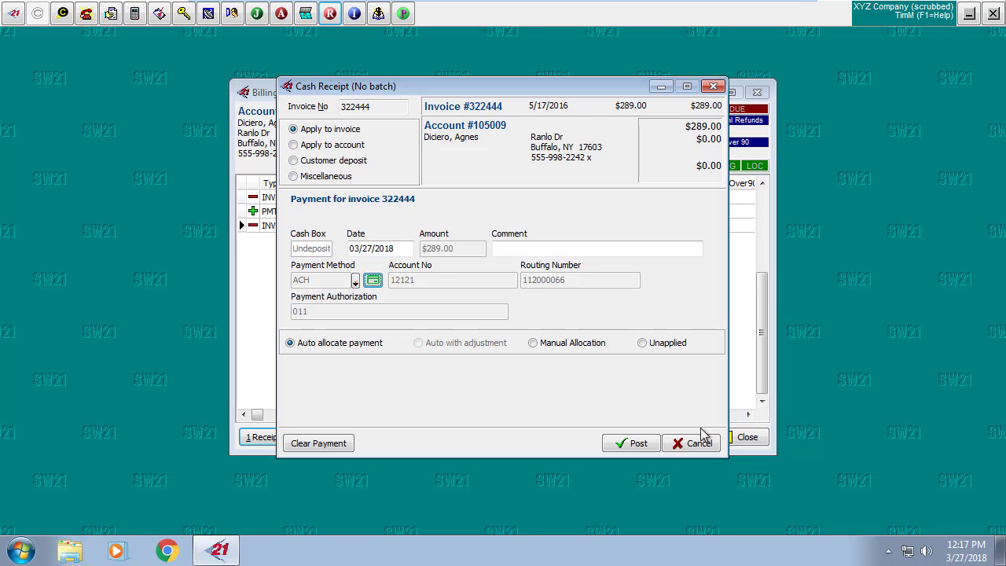
pyautogui.click(639, 444)
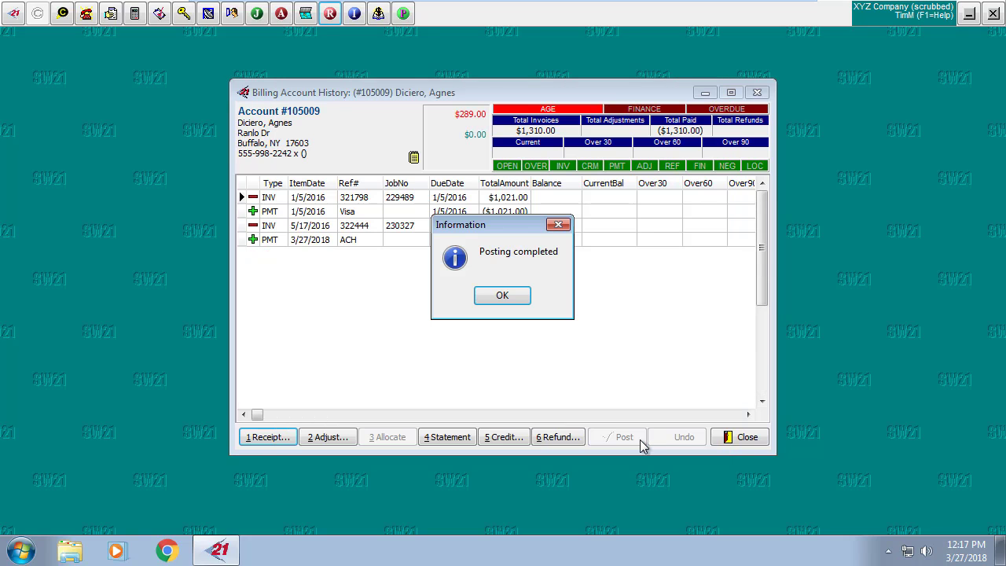
pyautogui.click(509, 298)
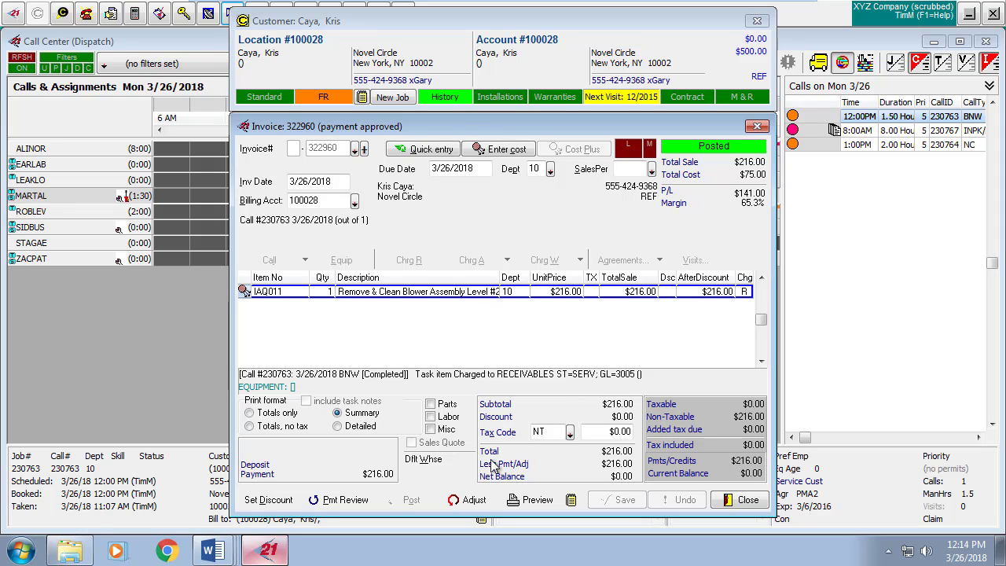
# Put posted invoice 322960 into Adjusting status.
pyautogui.click(463, 502)
# Reopen invoice 322960 and void its approved $216.00 card payment, leaving $216.00 due.
pyautogui.click(481, 296)
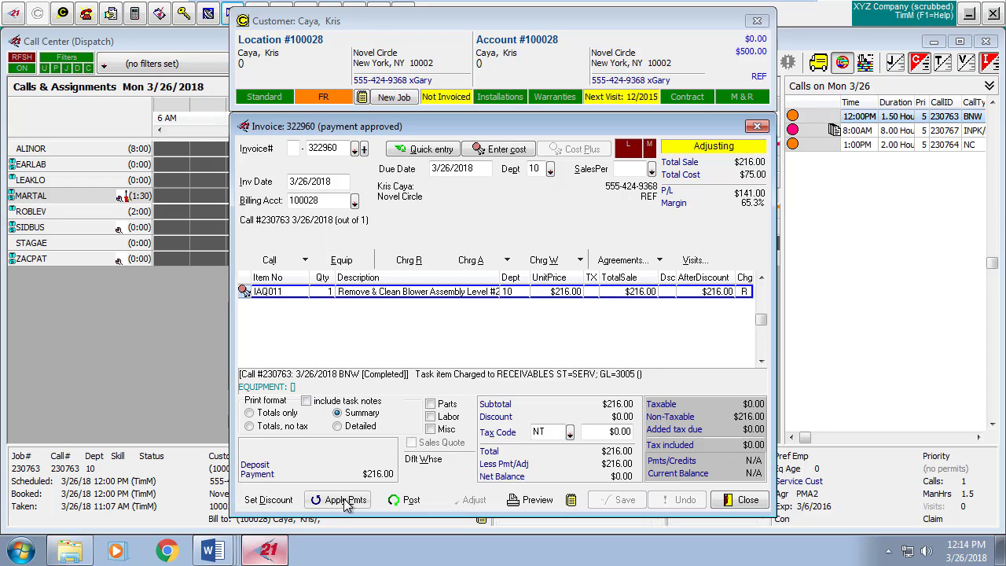
pyautogui.click(345, 501)
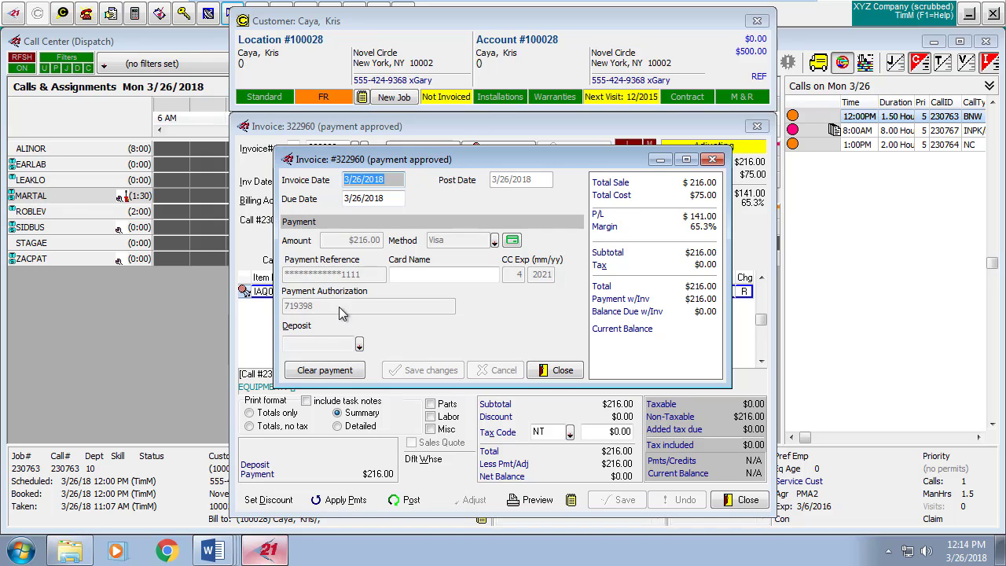
pyautogui.click(327, 369)
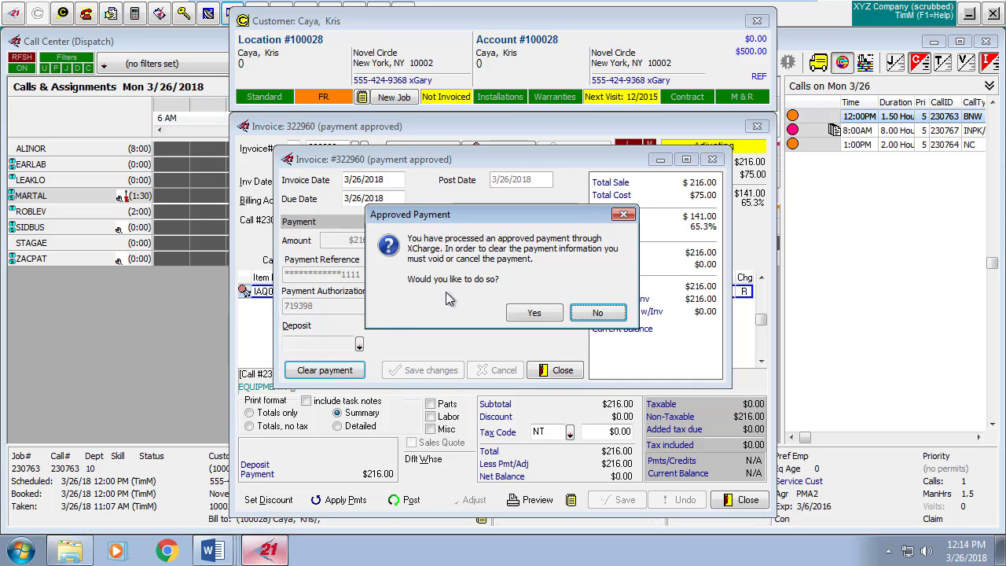
pyautogui.click(532, 314)
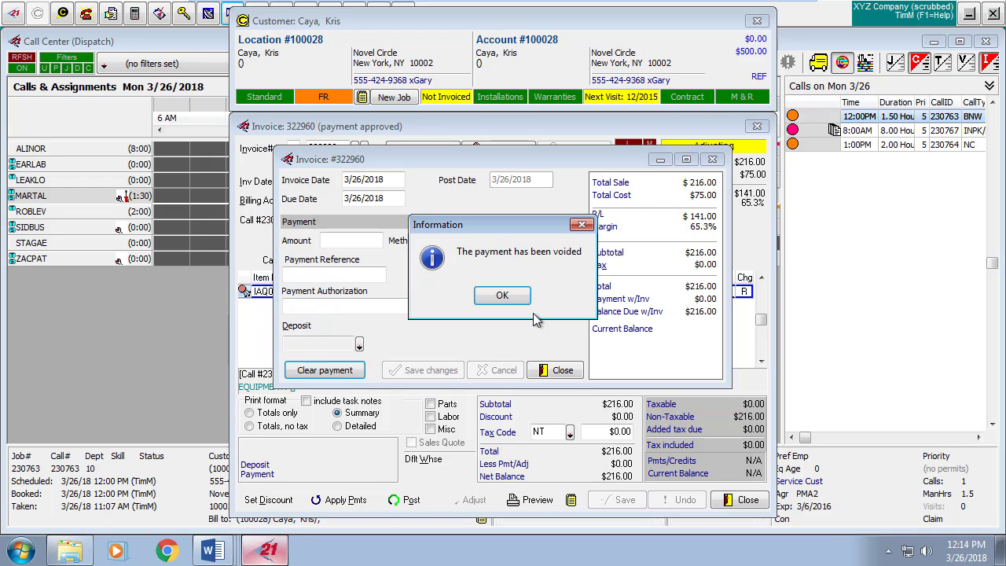
pyautogui.click(516, 299)
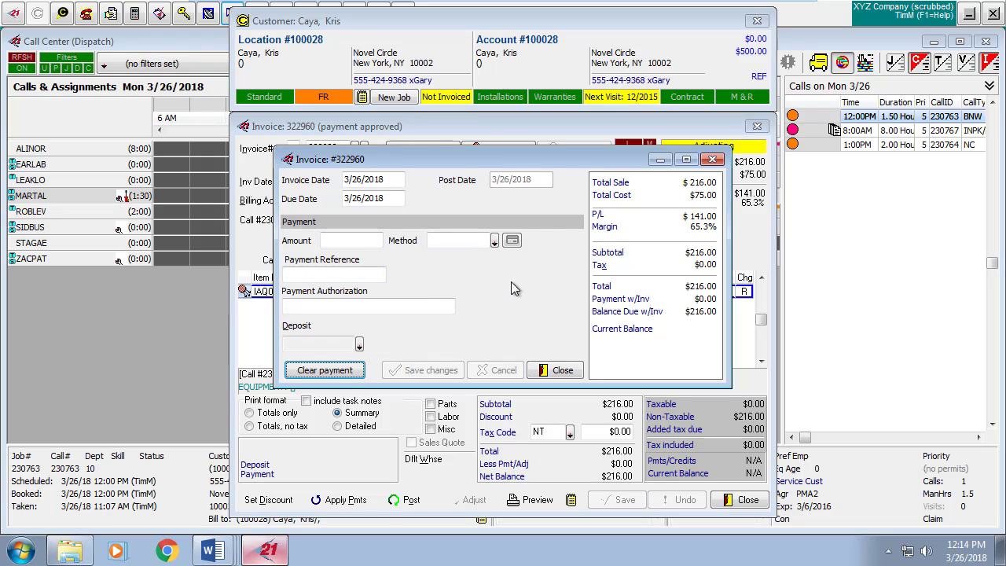
pyautogui.click(563, 370)
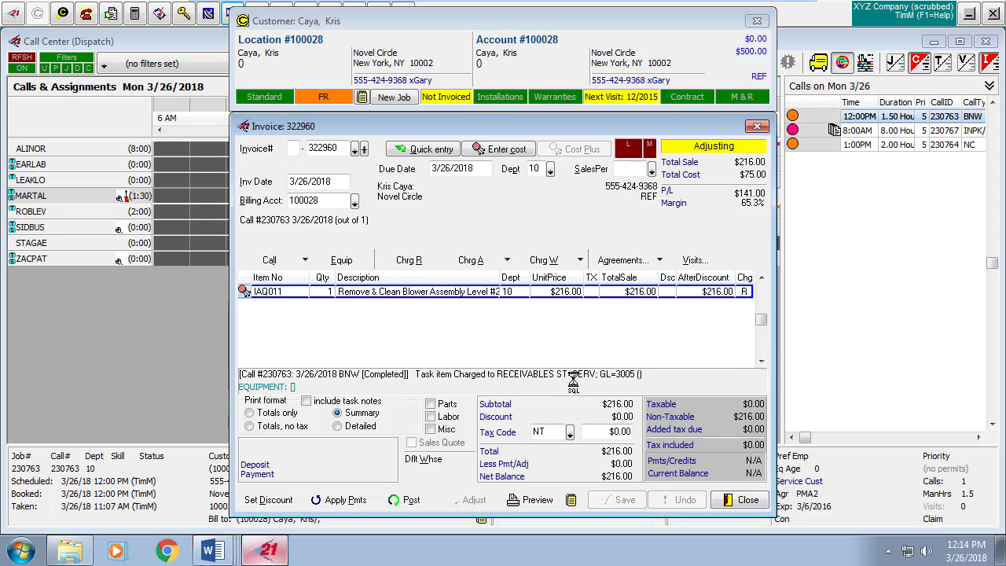
# Repost the adjusted invoice 322960 without printing it.
pyautogui.click(410, 502)
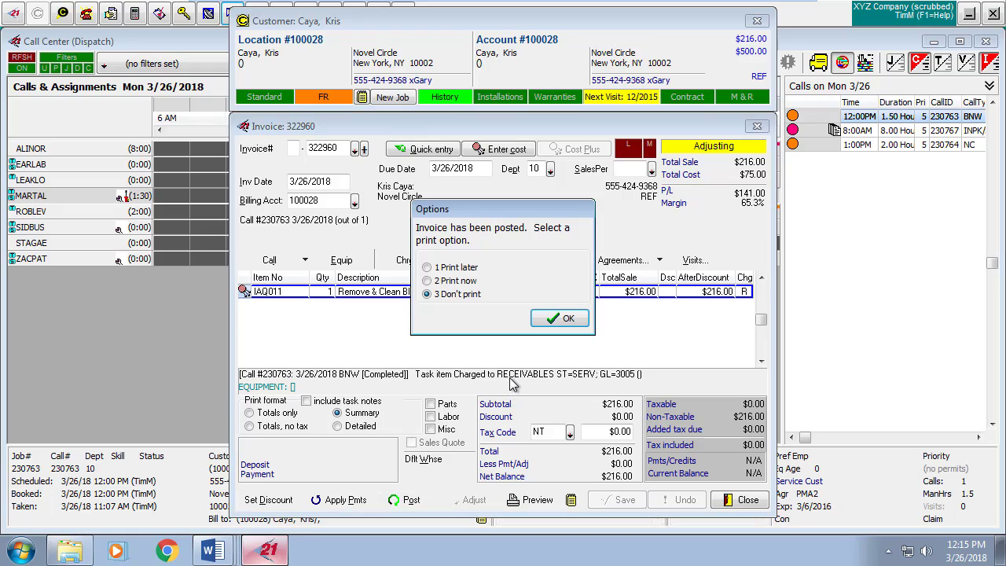
pyautogui.click(563, 323)
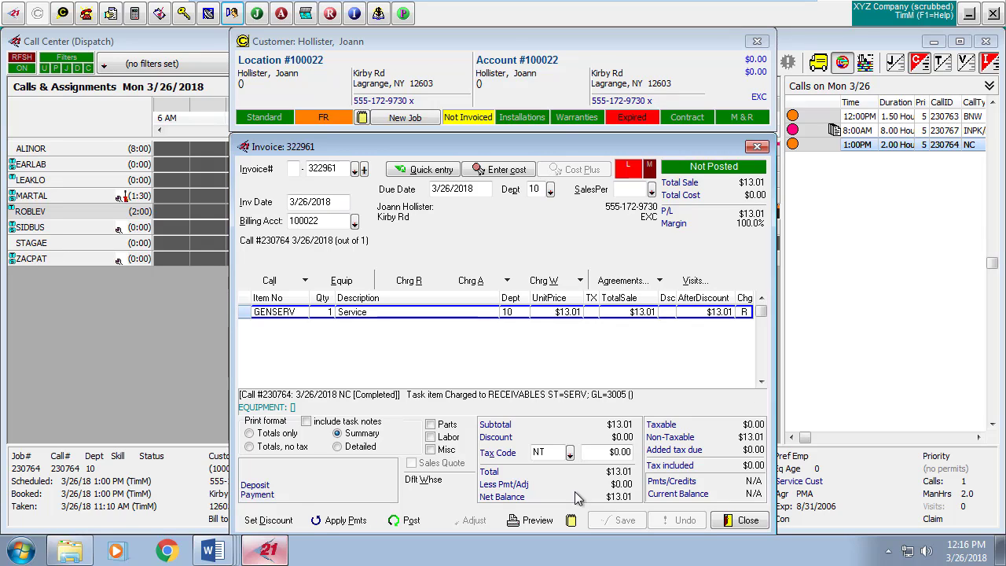
# Enter a $13.01 payment on invoice 322961 with Master Card as the method.
pyautogui.click(334, 520)
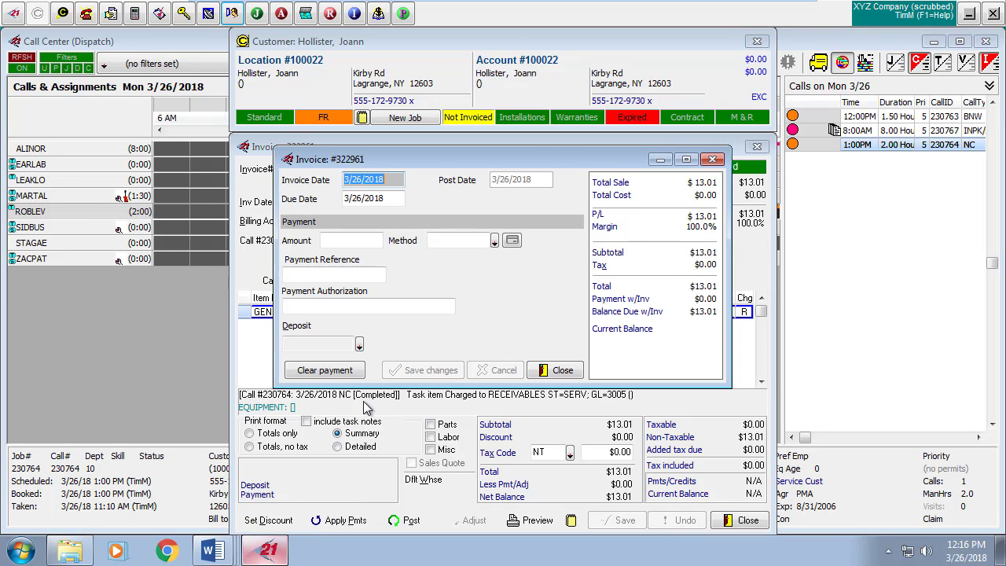
pyautogui.click(362, 241)
pyautogui.click(493, 240)
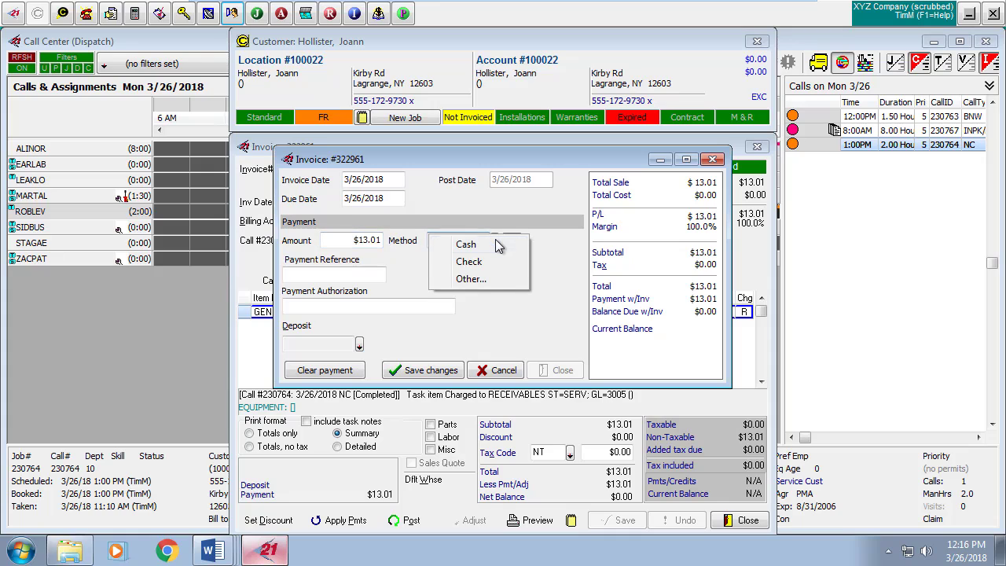
pyautogui.click(487, 278)
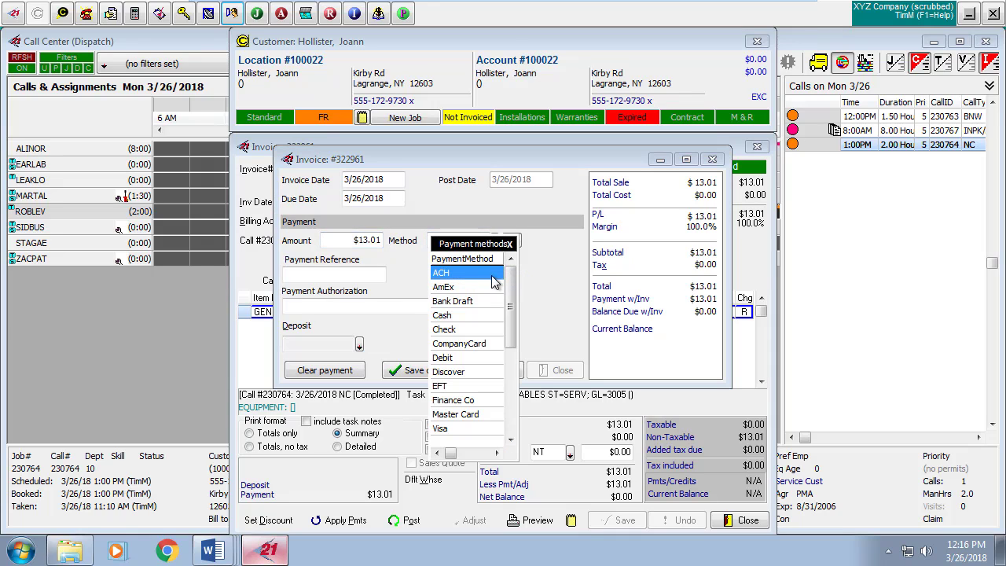
pyautogui.doubleClick(467, 416)
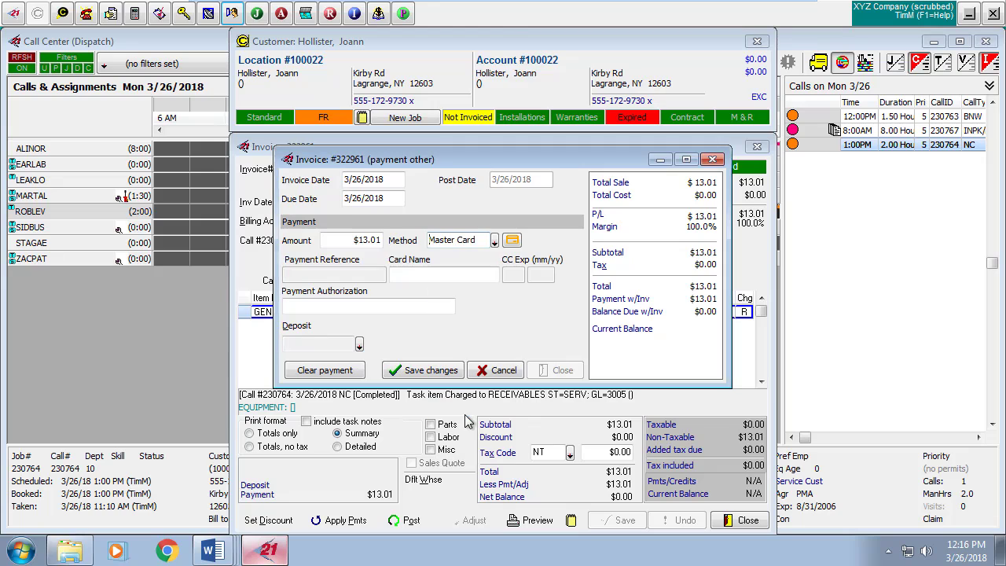
# Securely store the Master Card number with expiry 04/2022 in X-Web Secure.
pyautogui.click(511, 240)
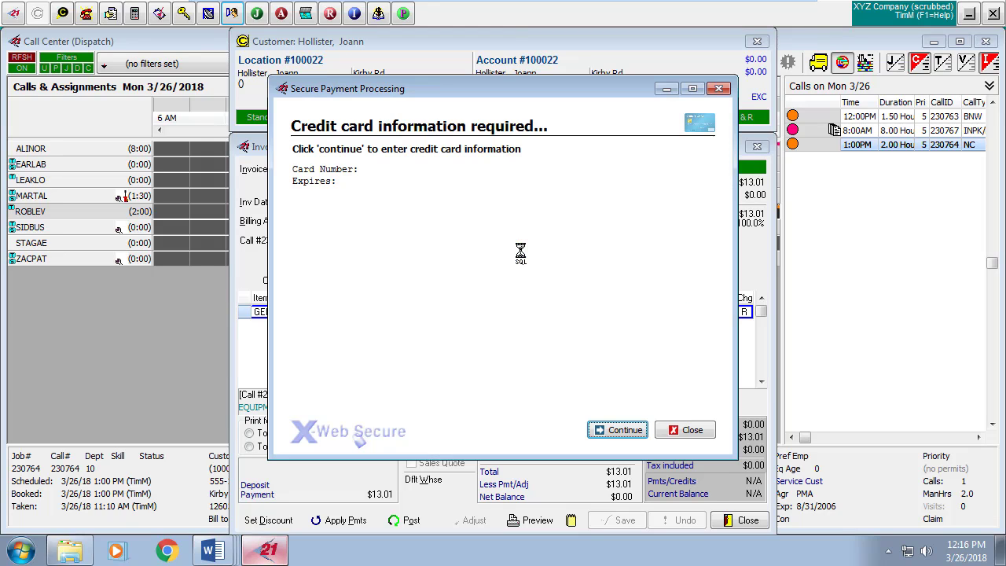
pyautogui.click(625, 430)
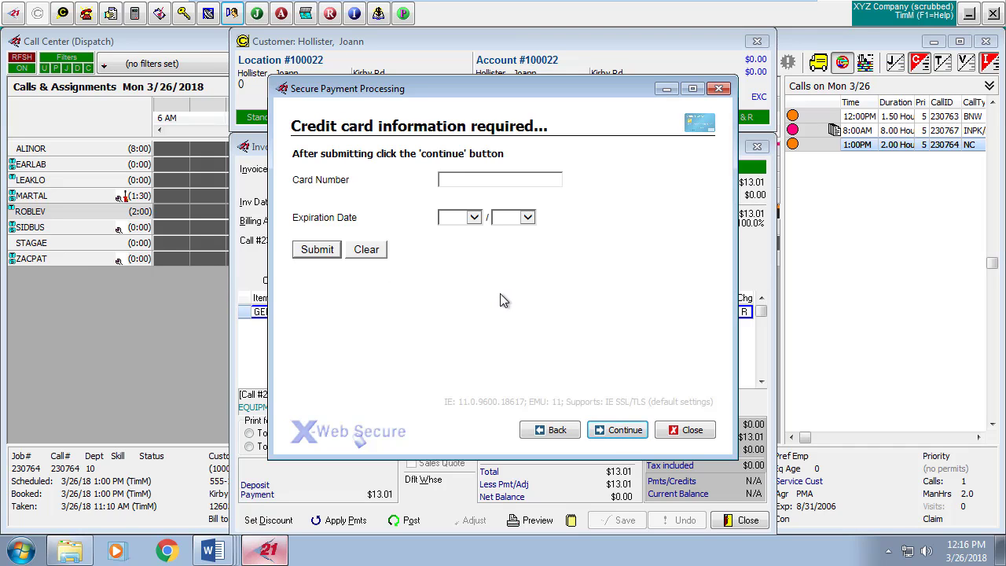
pyautogui.write('5454545454545454')
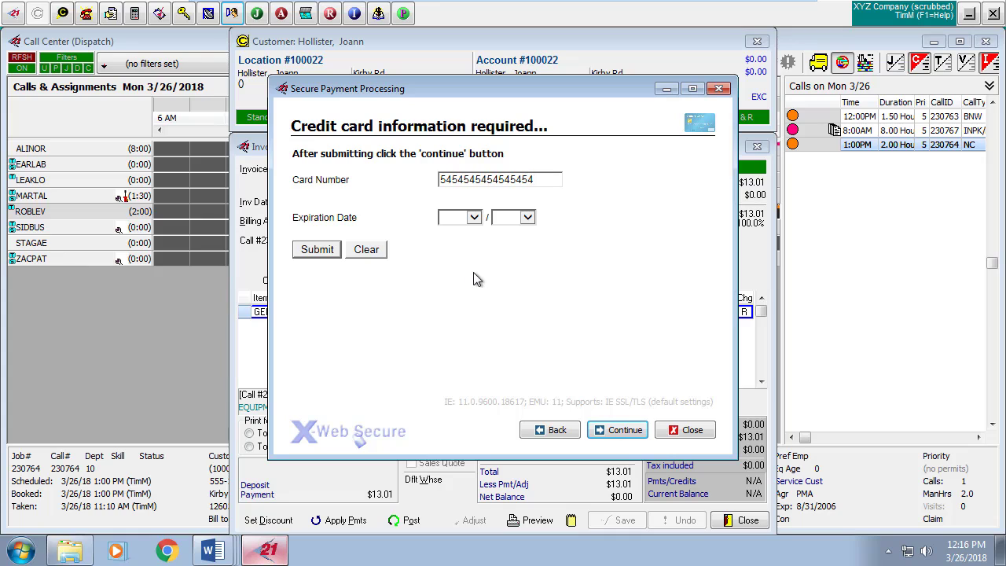
pyautogui.click(474, 217)
pyautogui.click(449, 281)
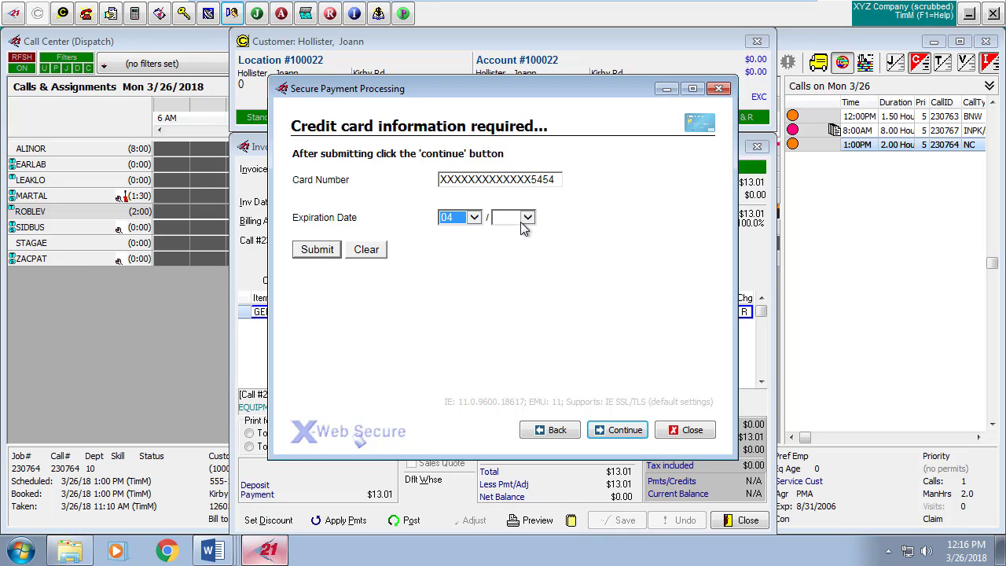
pyautogui.click(526, 218)
pyautogui.click(510, 297)
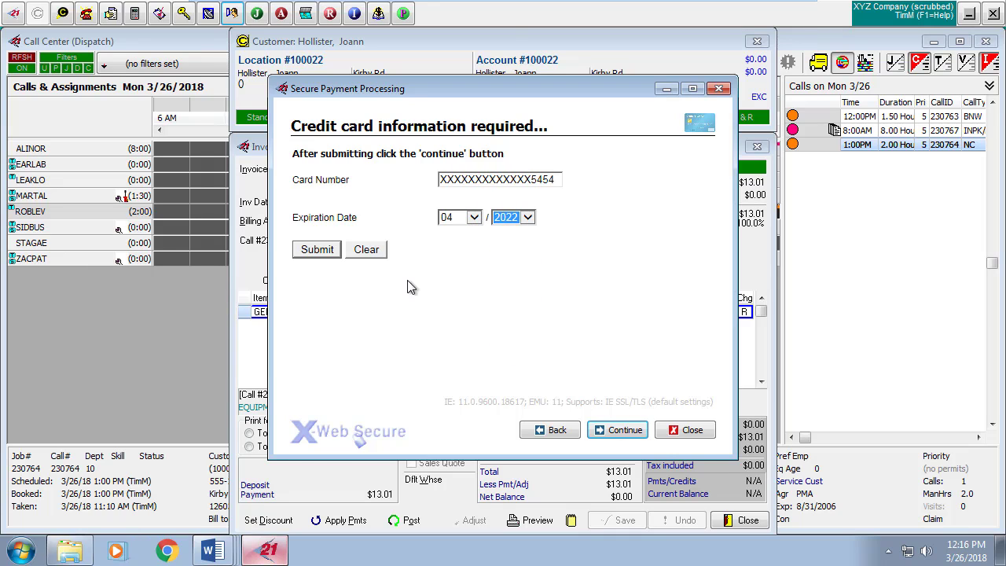
pyautogui.click(318, 249)
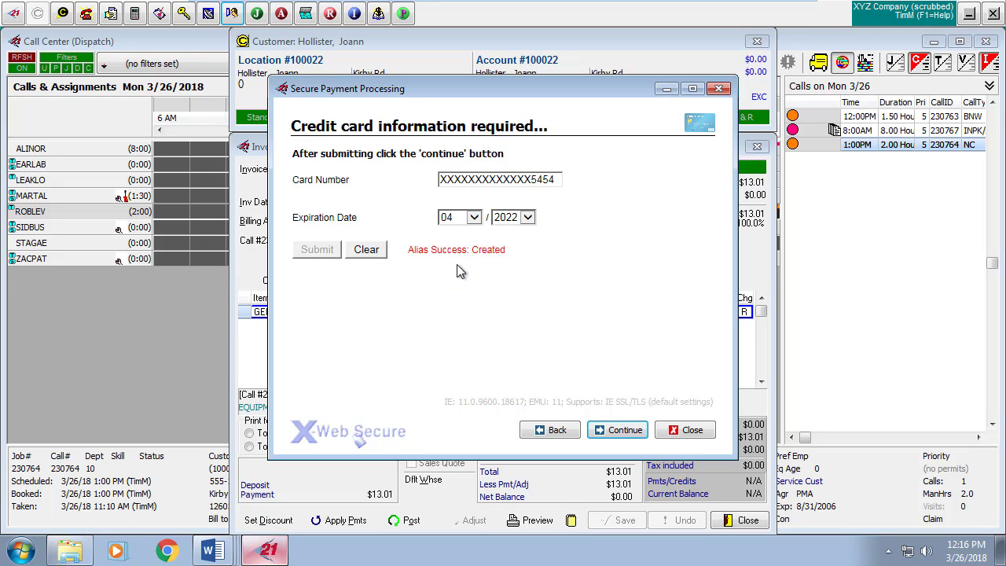
pyautogui.click(624, 434)
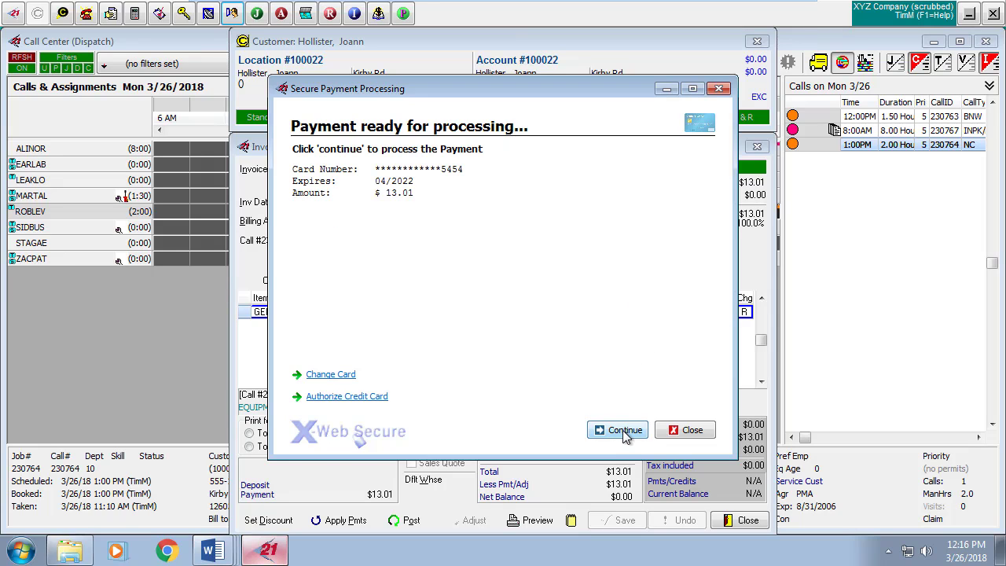
# Process the $13.01 card charge and clear the declined payment from invoice 322961.
pyautogui.click(624, 434)
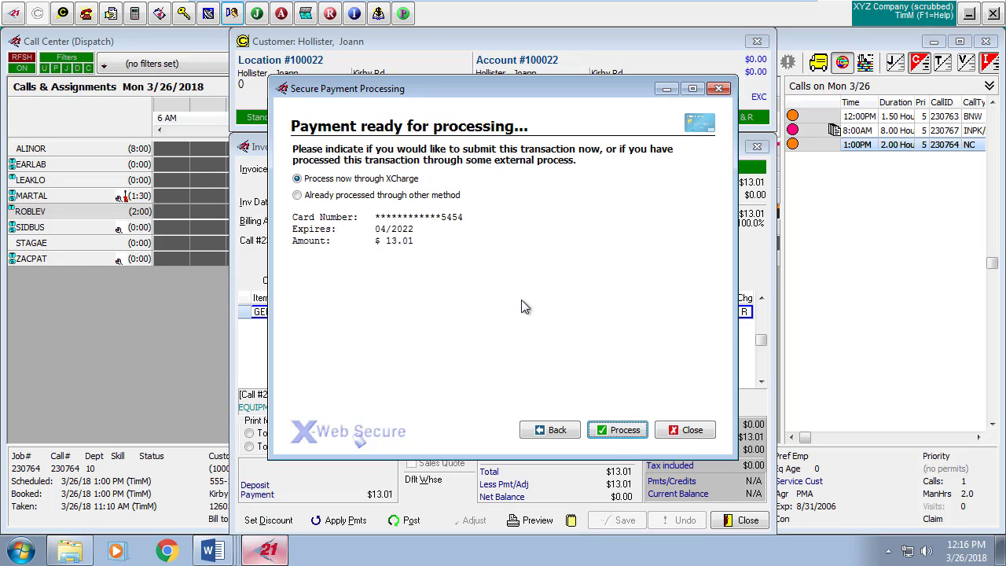
pyautogui.click(622, 434)
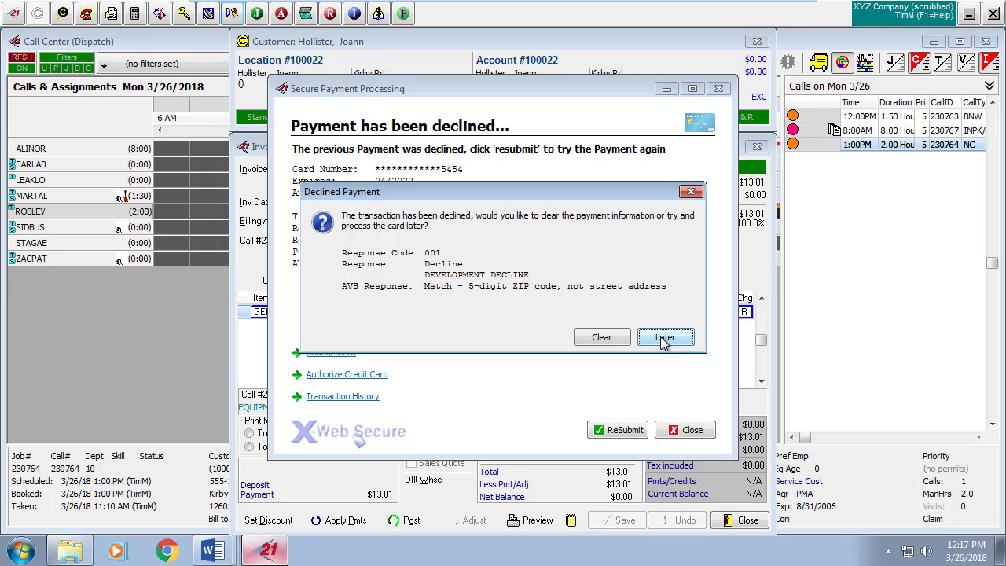
pyautogui.click(601, 338)
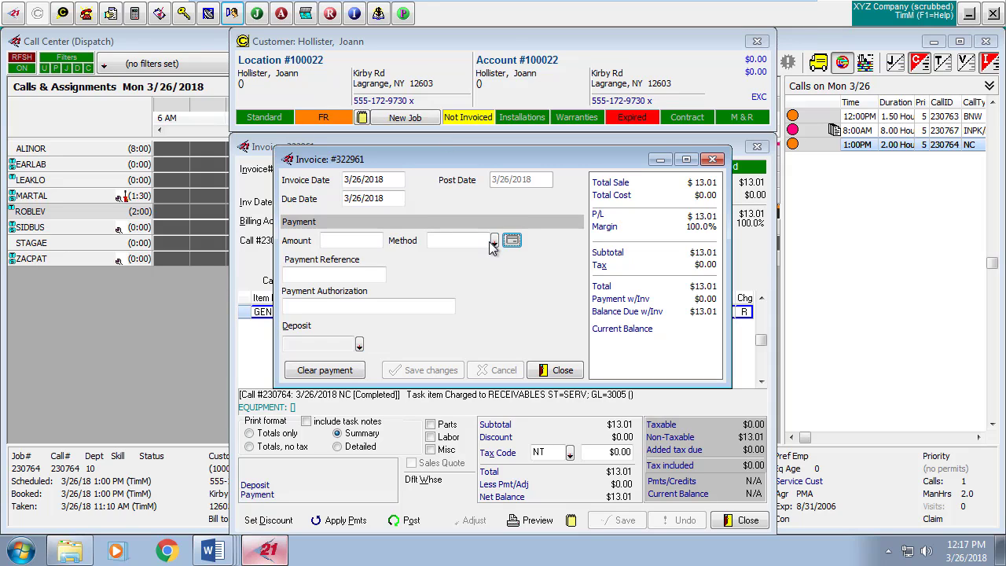
# Post the $13.01 service invoice 322961 without printing.
pyautogui.click(559, 373)
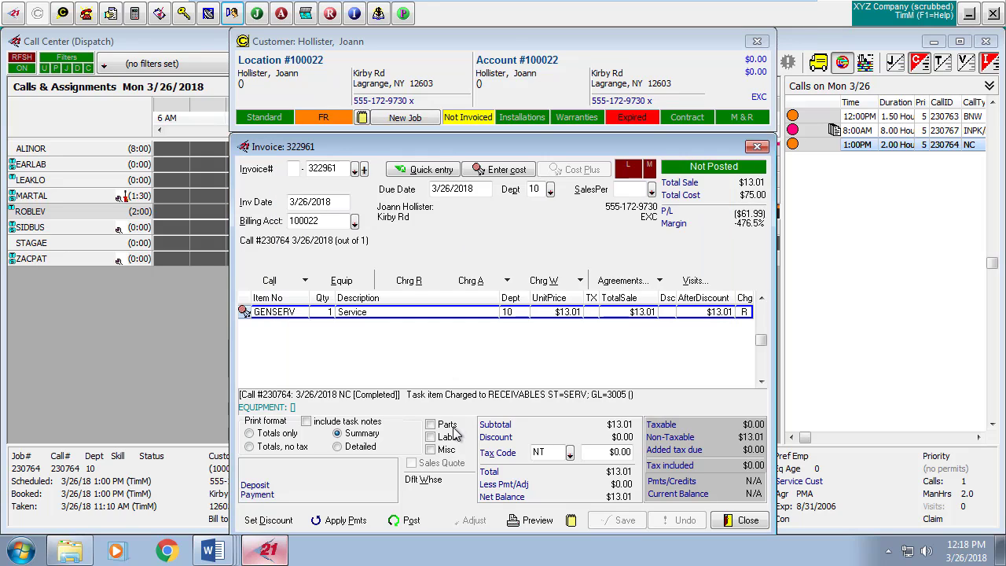
pyautogui.click(412, 521)
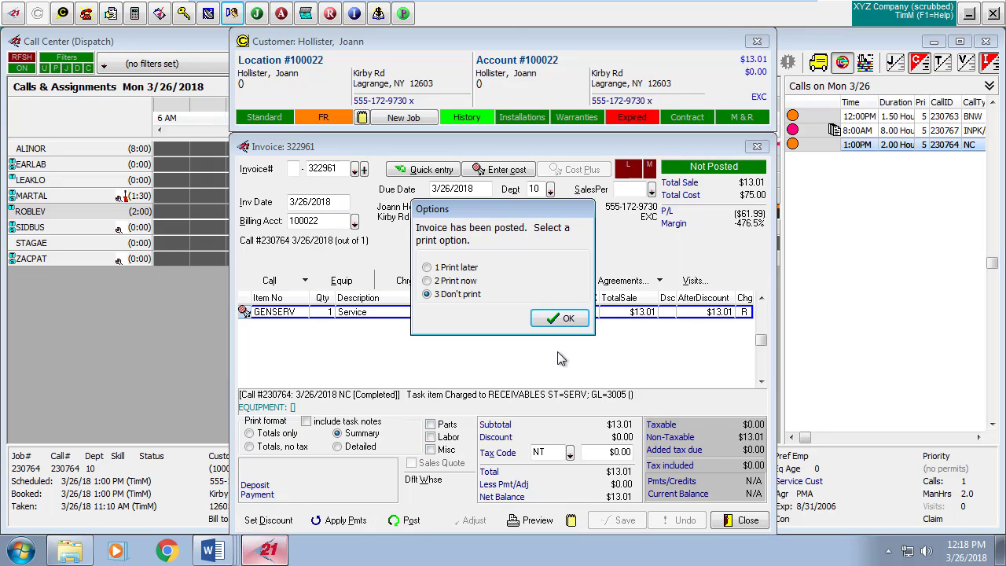
pyautogui.click(566, 318)
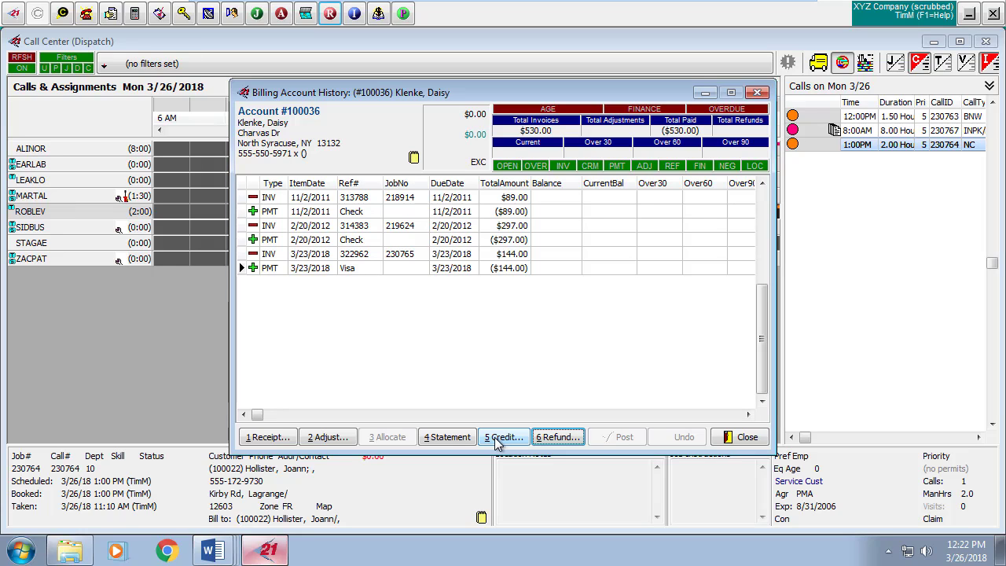
# Refund the 3/23/2018 Visa payment: $144.00 from Undeposited Funds to the Visa card on file.
pyautogui.click(317, 267)
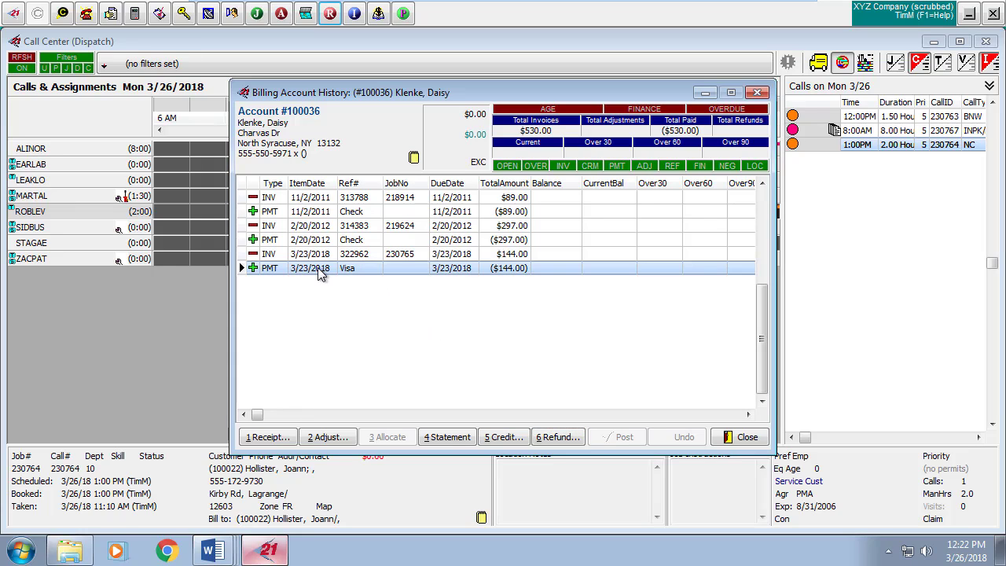
pyautogui.click(559, 437)
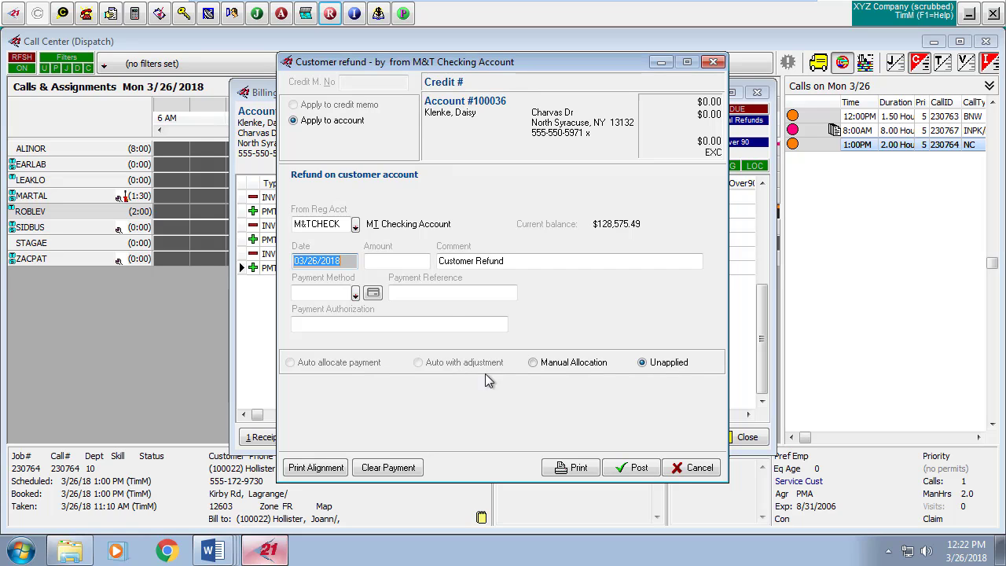
pyautogui.click(356, 225)
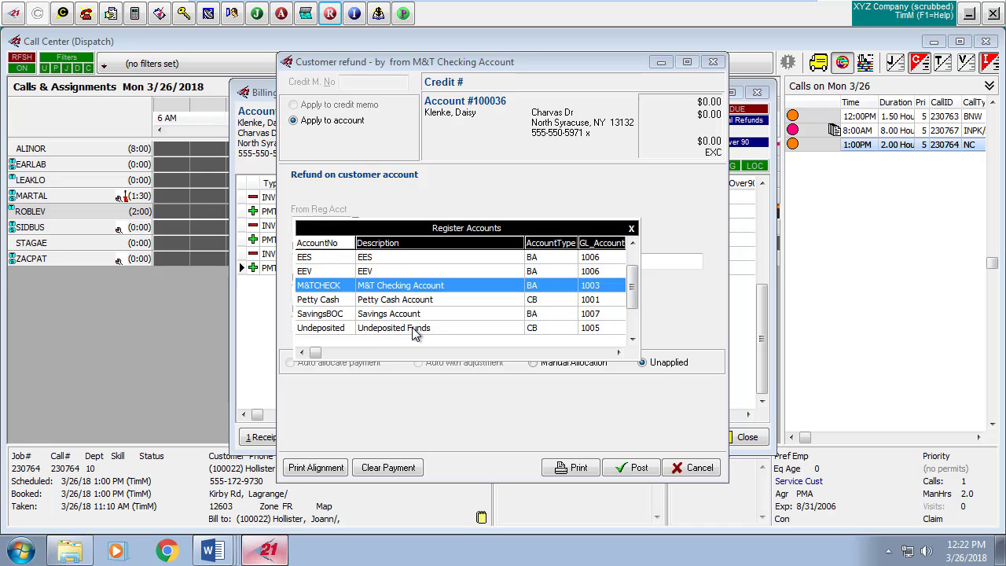
pyautogui.click(416, 328)
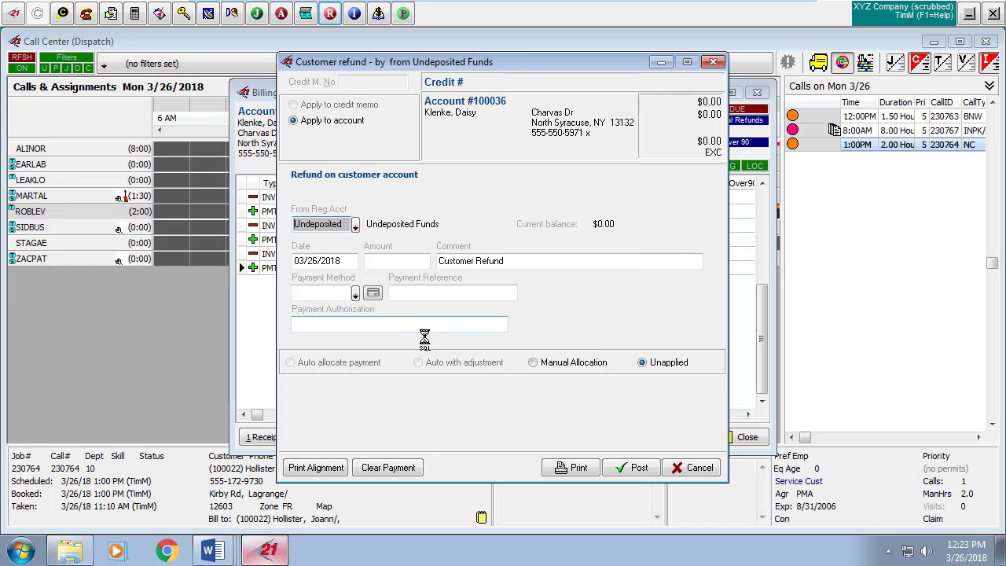
pyautogui.click(406, 260)
pyautogui.write('1')
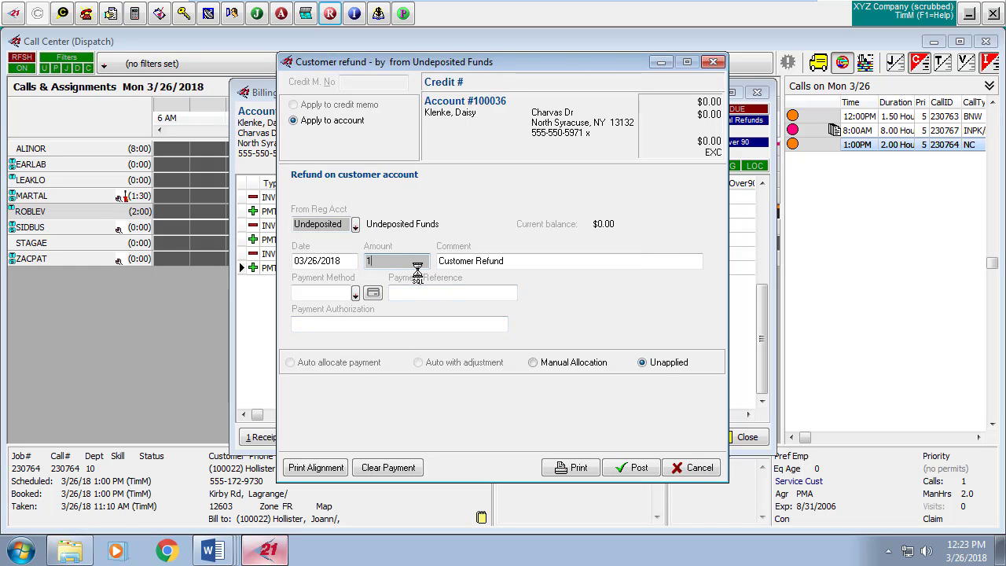
pyautogui.write('44')
pyautogui.press('Tab')
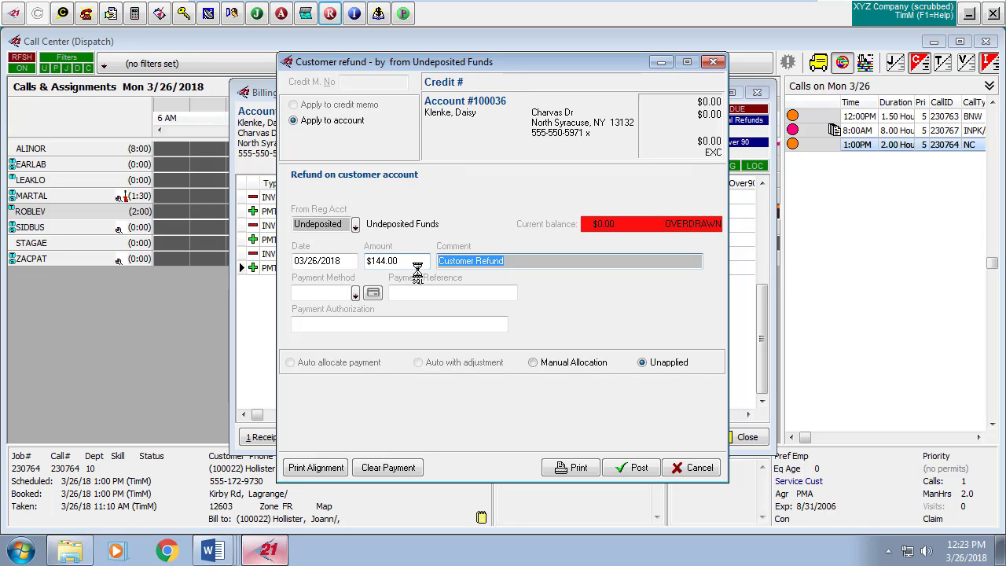
pyautogui.click(355, 293)
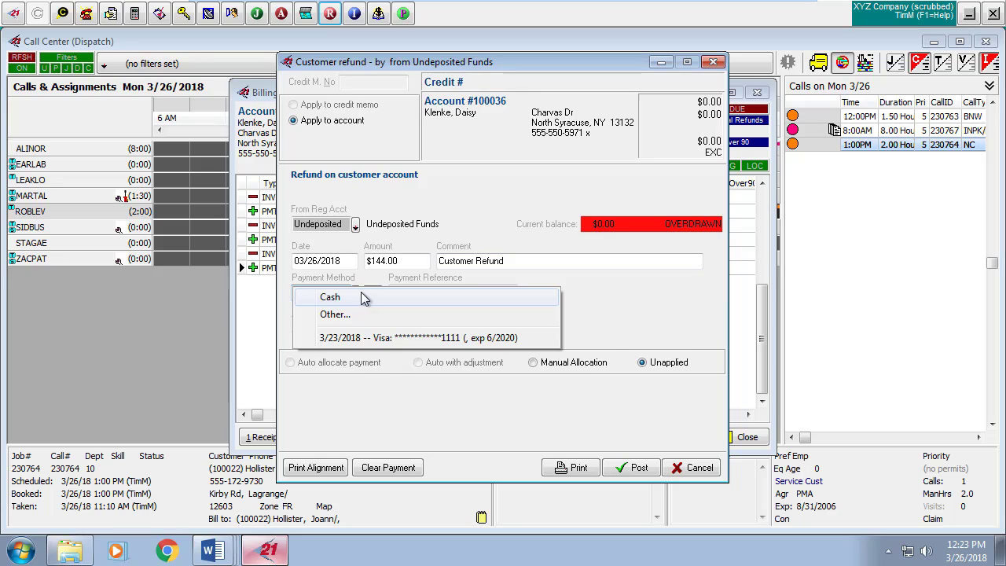
pyautogui.click(381, 337)
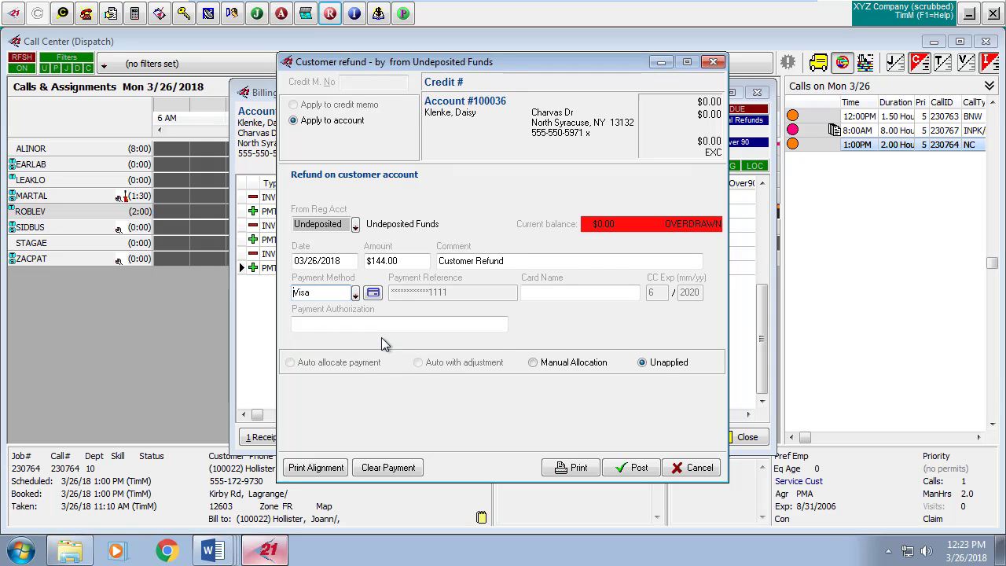
# Process the $144.00 Visa refund through XCharge and post it to the account.
pyautogui.click(373, 293)
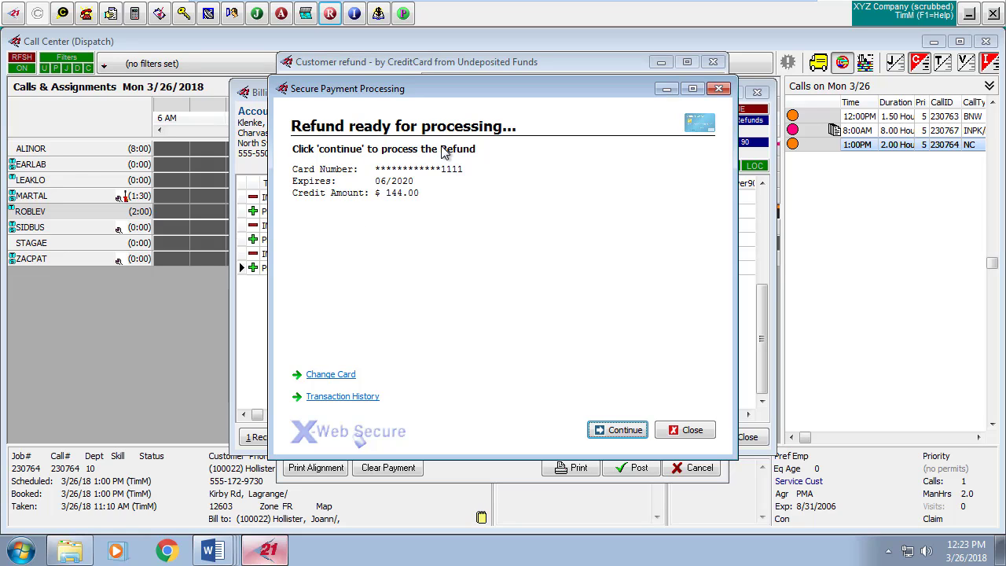
pyautogui.click(633, 431)
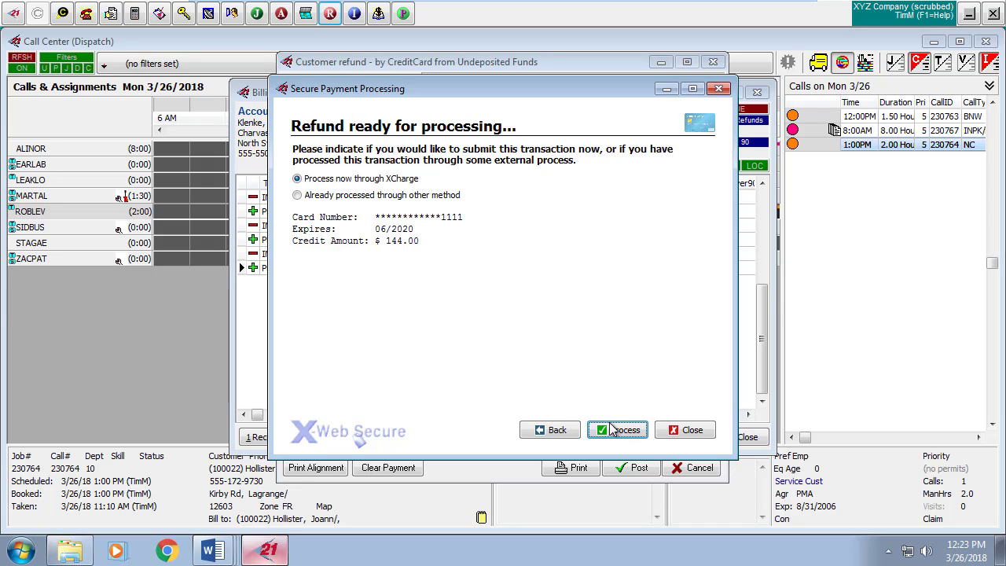
pyautogui.click(617, 430)
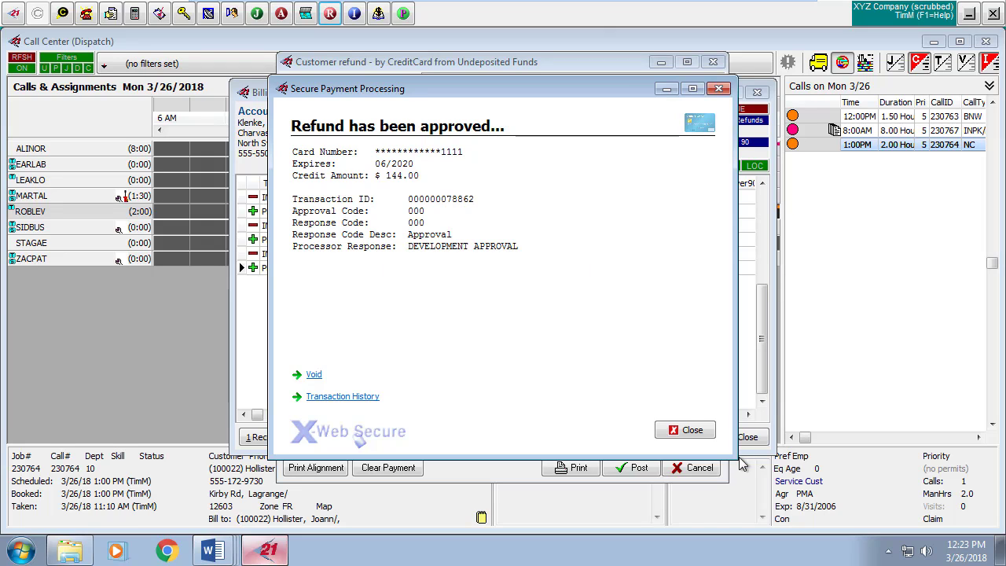
pyautogui.click(704, 429)
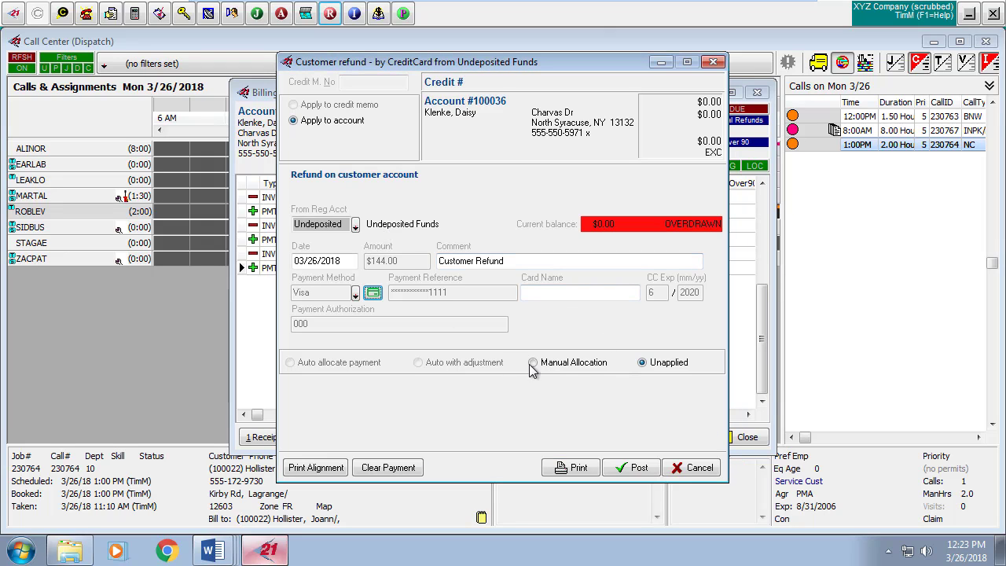
pyautogui.click(639, 469)
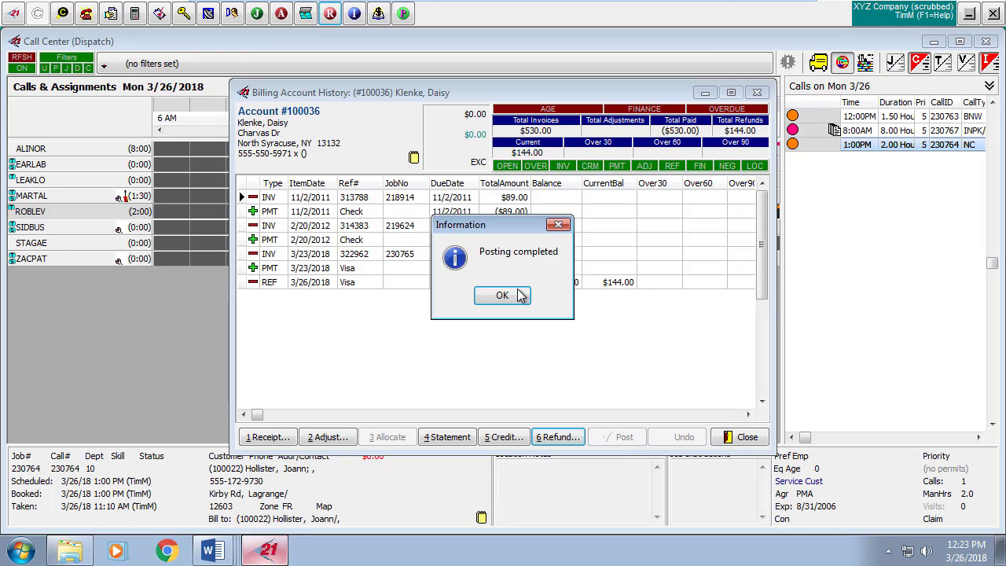
pyautogui.click(502, 295)
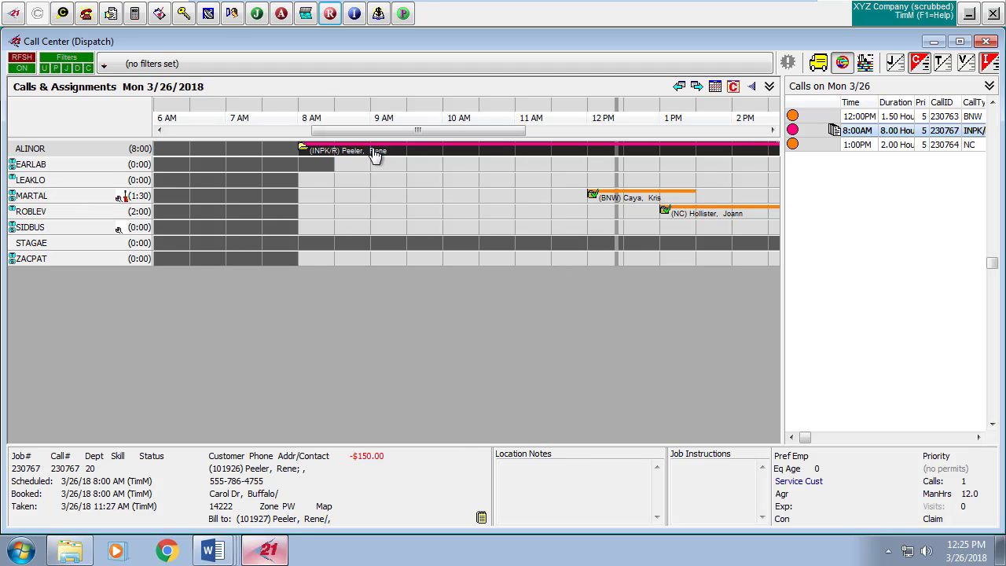
# Set job 230767's payment method to the default Master Card and check the card on file.
pyautogui.doubleClick(376, 153)
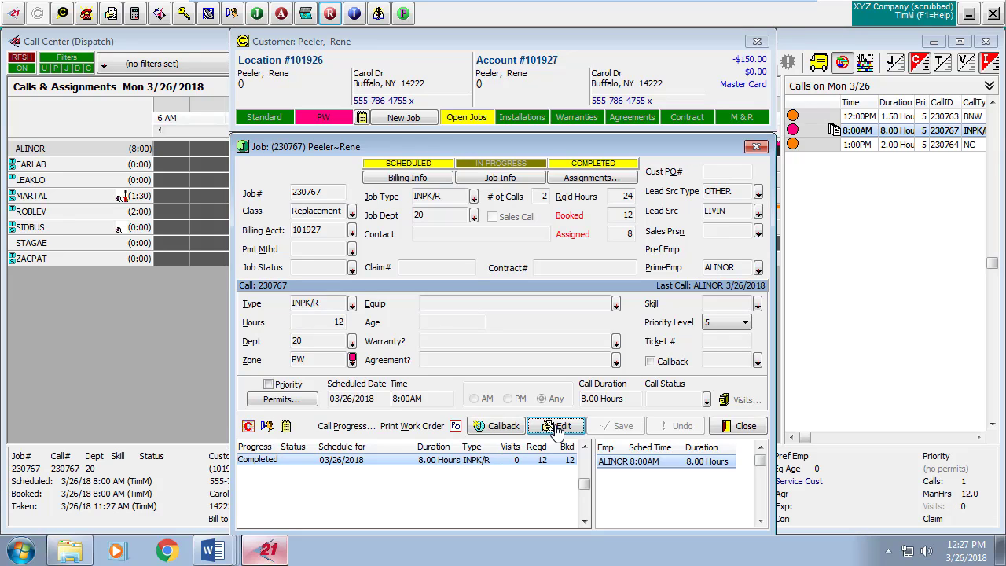
pyautogui.click(556, 425)
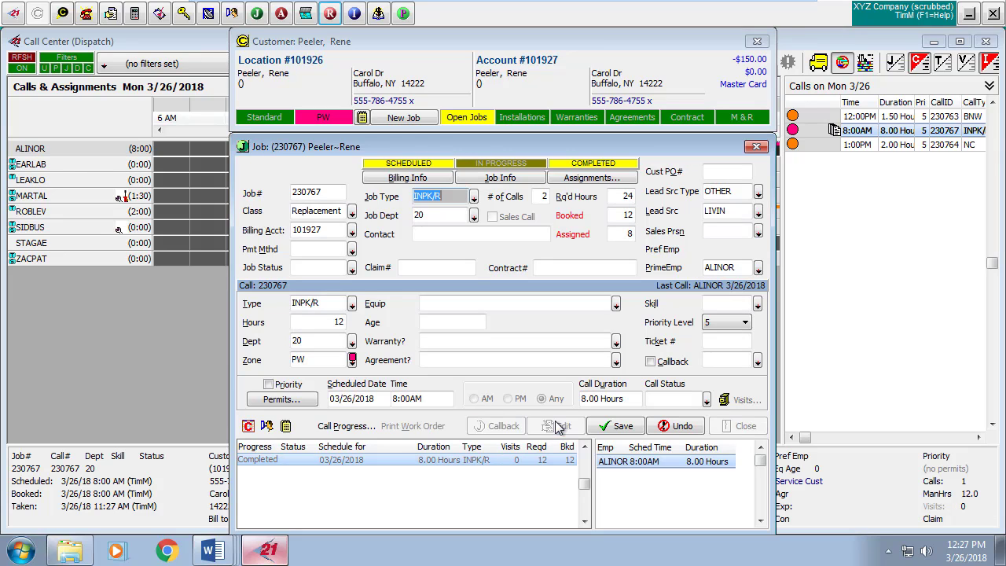
pyautogui.click(416, 179)
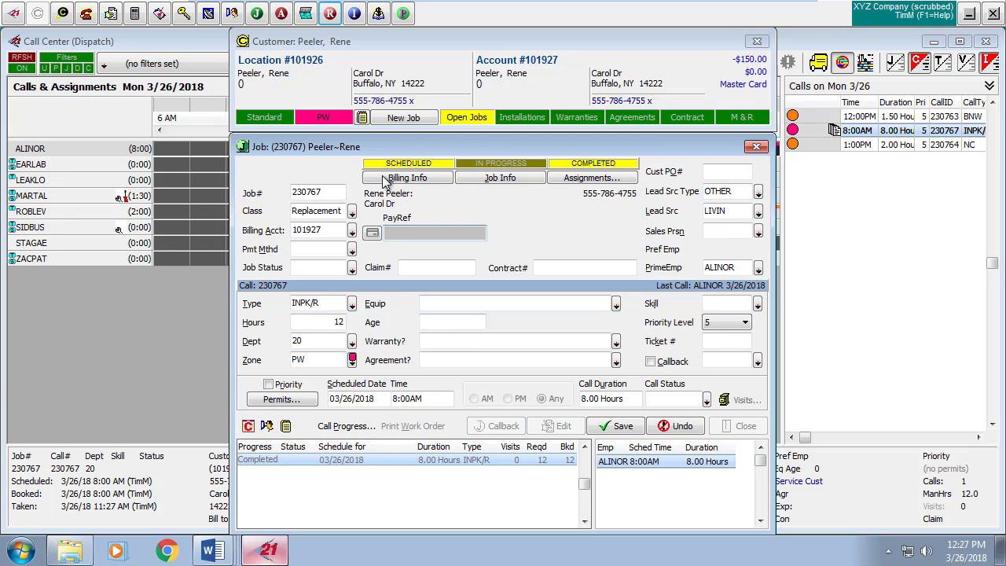
pyautogui.click(352, 252)
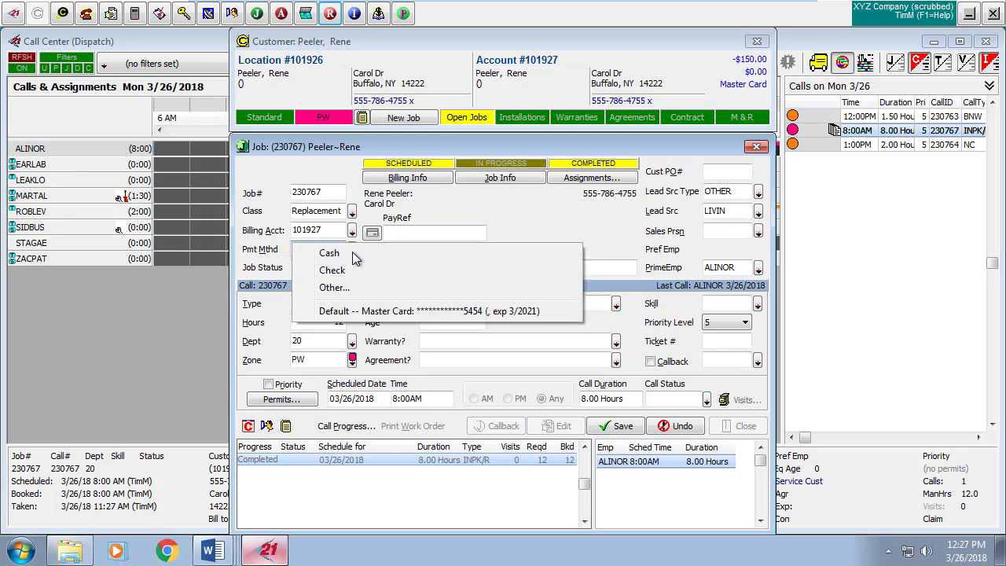
pyautogui.click(385, 313)
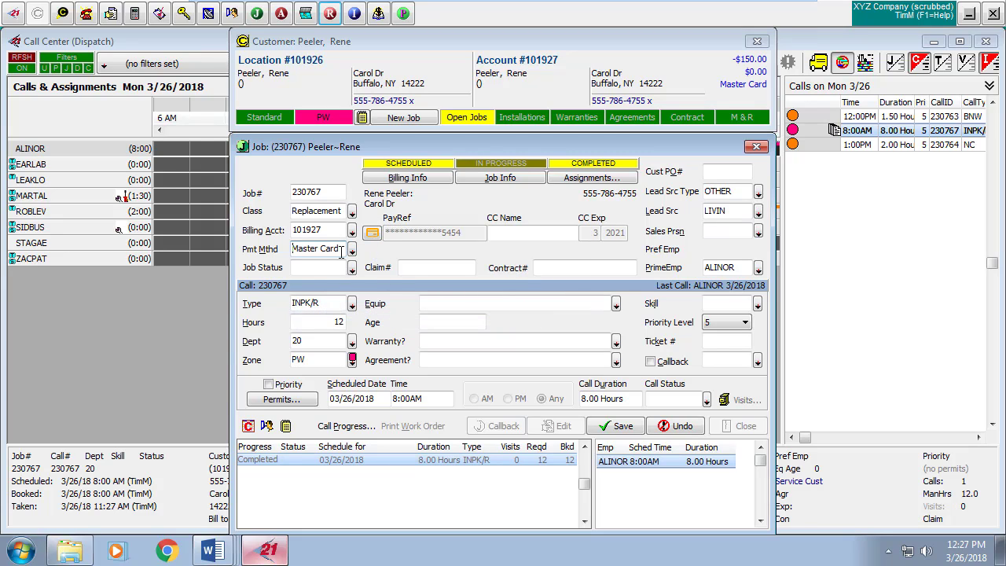
pyautogui.click(374, 235)
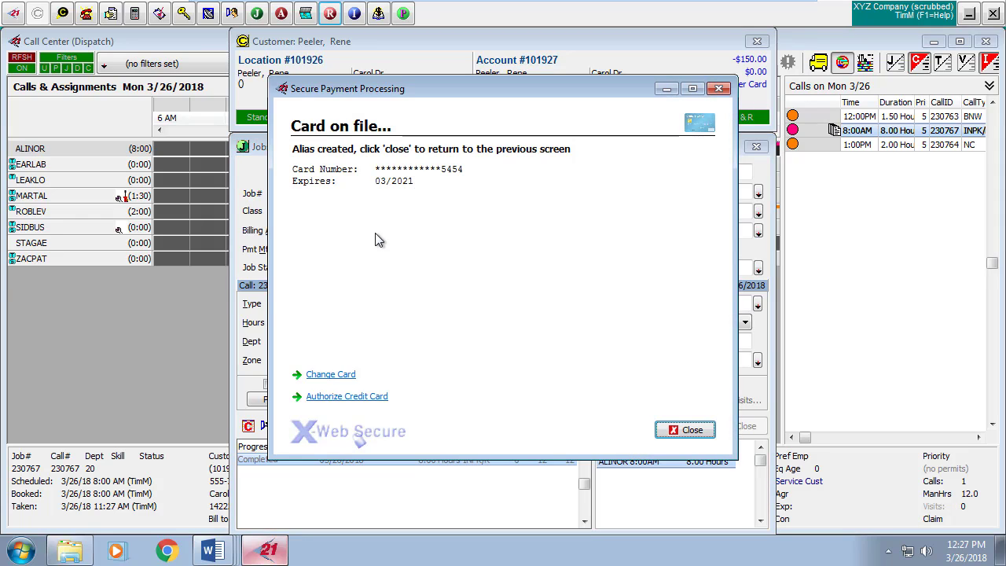
# Authorize a $4,500 charge on the customer's Master Card.
pyautogui.click(337, 399)
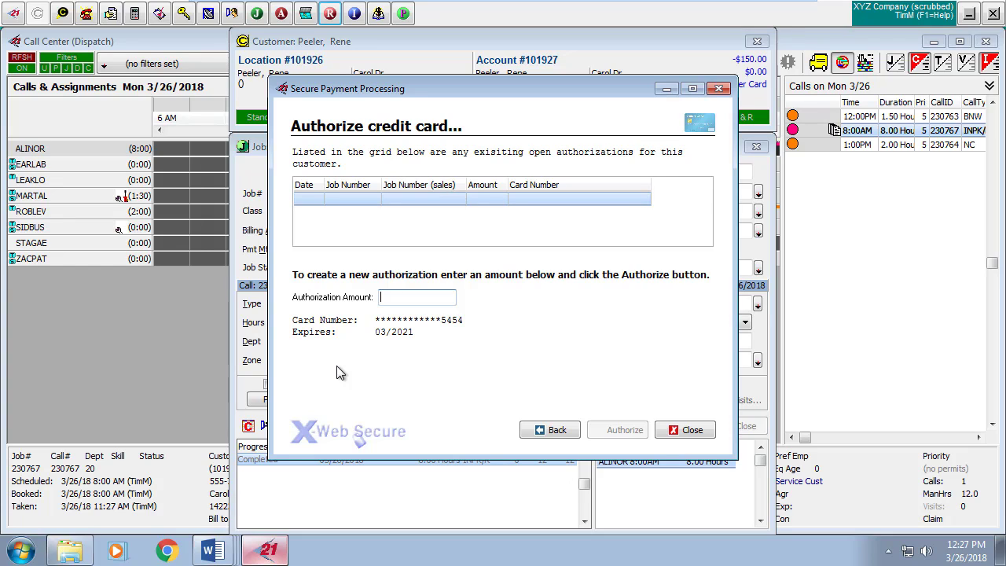
pyautogui.write('450')
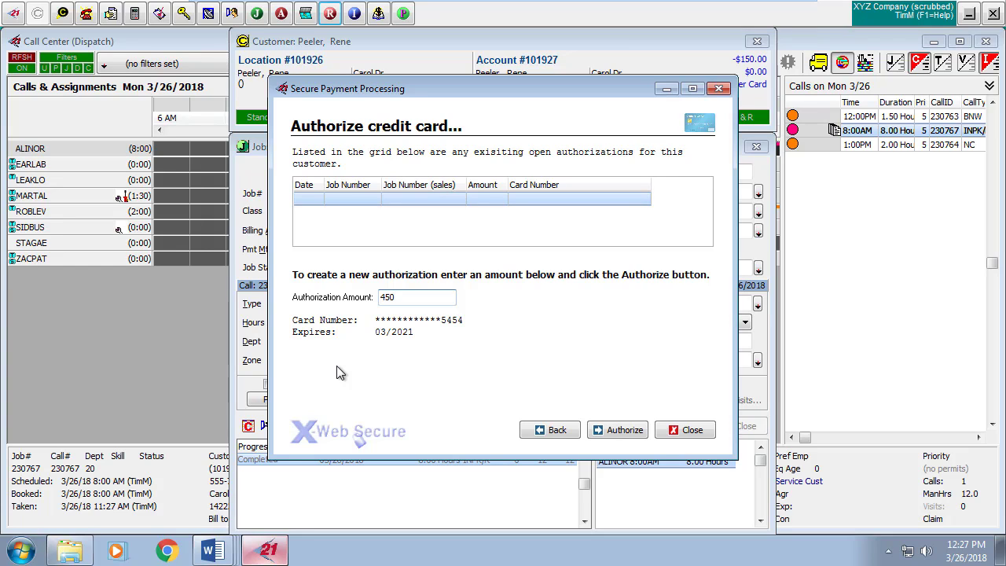
pyautogui.write('0')
pyautogui.click(616, 438)
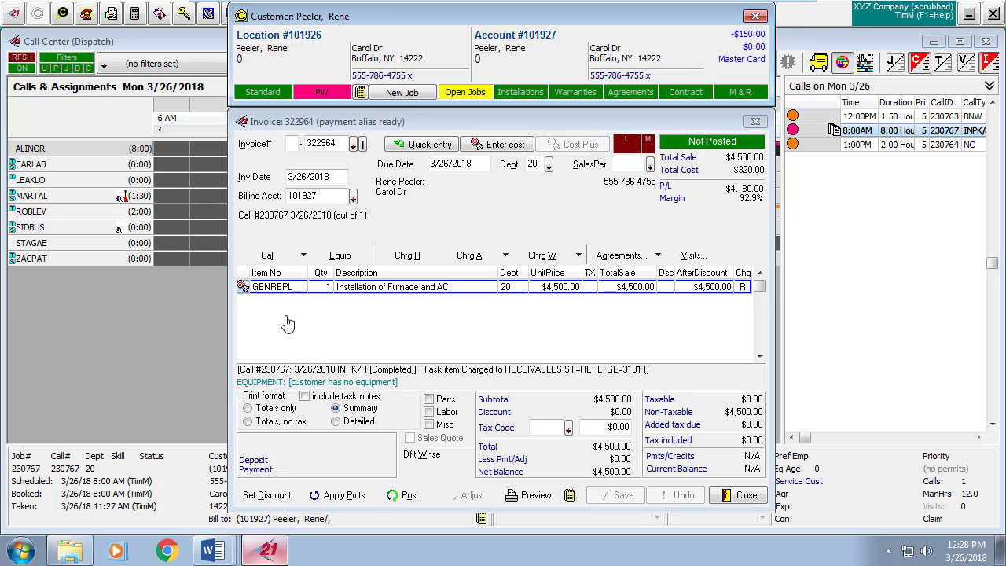
# Charge the Master Card $4,500.00 for invoice 322964, leaving a $0.00 balance.
pyautogui.click(336, 497)
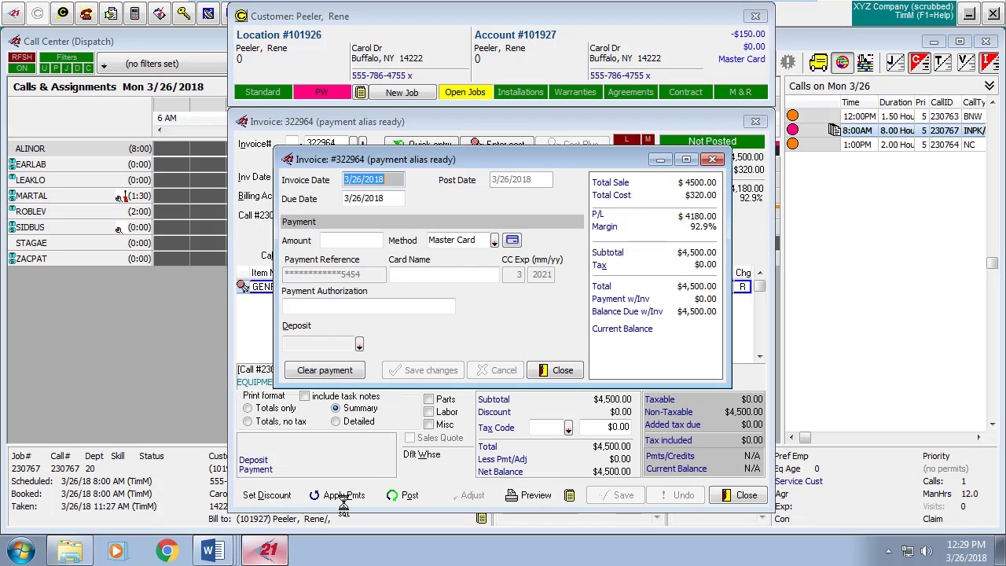
pyautogui.click(357, 241)
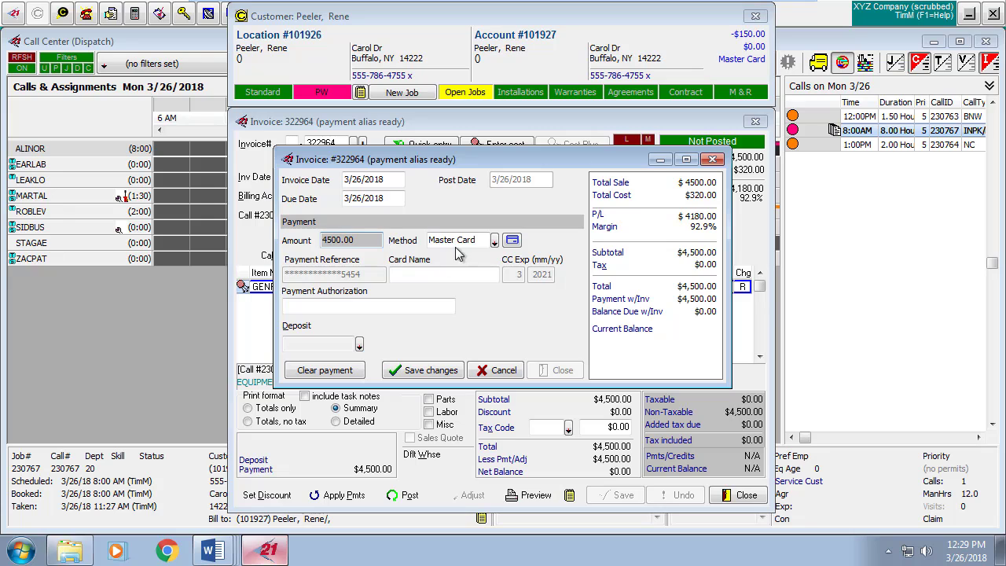
pyautogui.click(518, 241)
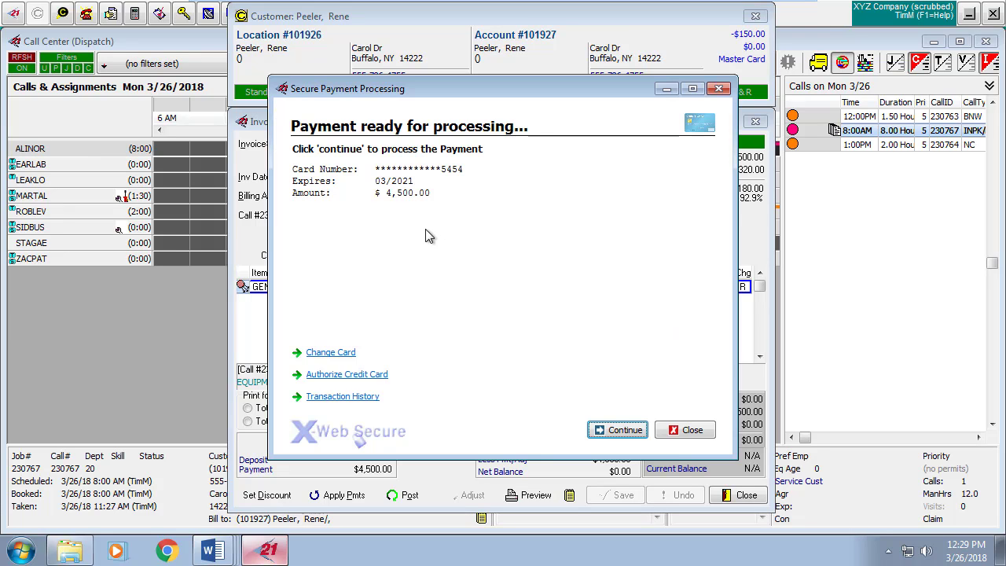
pyautogui.click(625, 430)
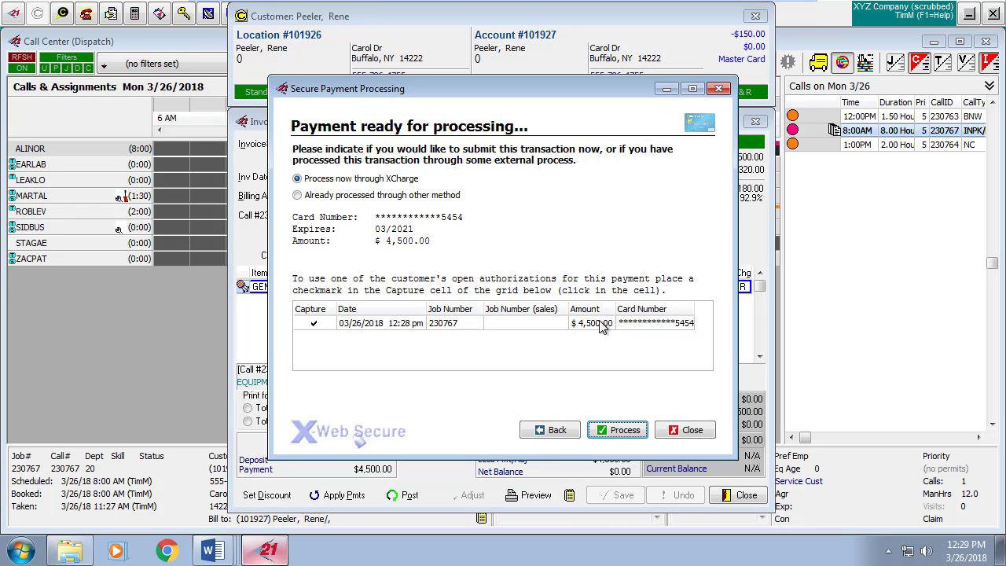
pyautogui.click(610, 428)
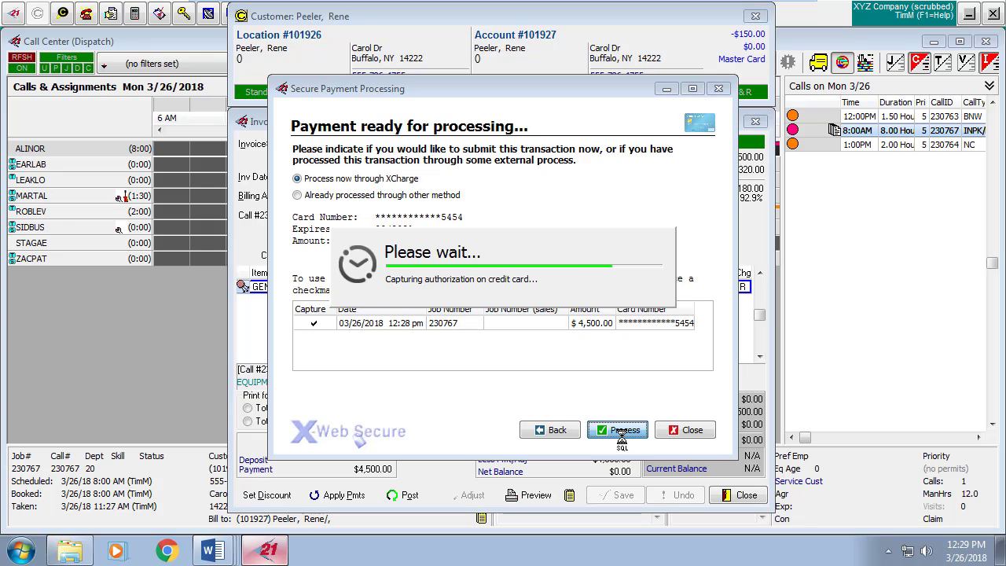
pyautogui.click(683, 431)
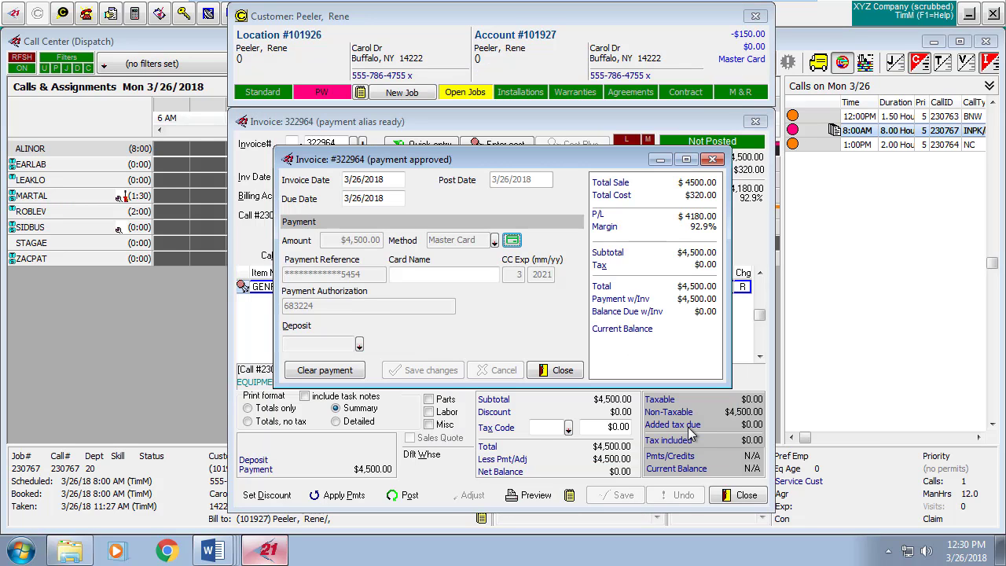
# Close the approved payment details and post invoice 322964 with 'Don't print'.
pyautogui.click(560, 371)
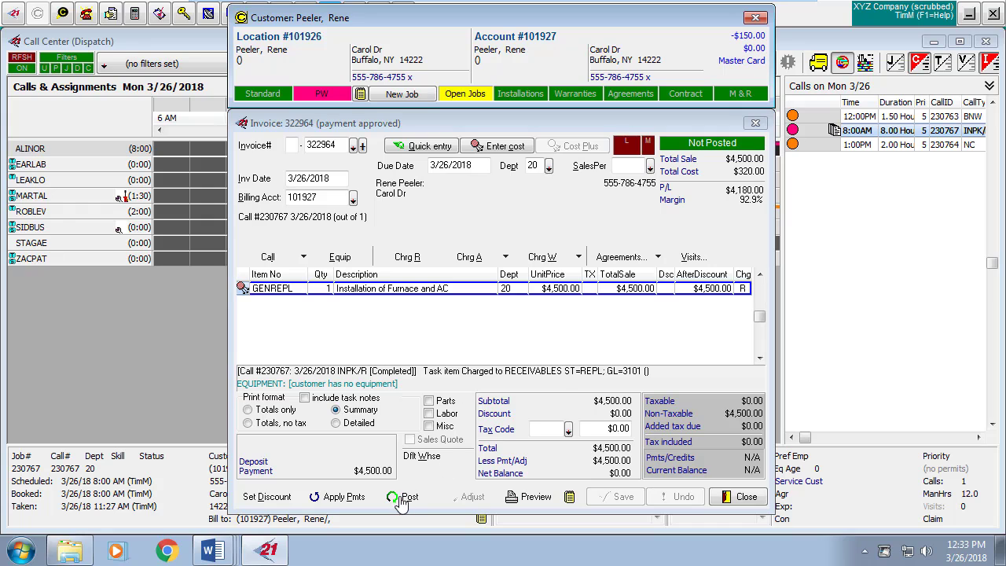
pyautogui.click(408, 498)
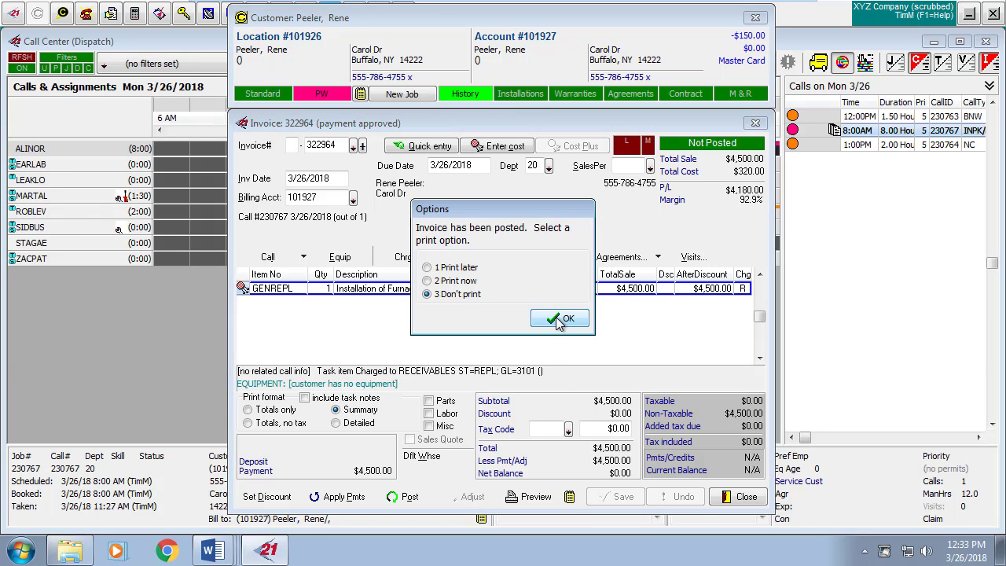
pyautogui.click(558, 319)
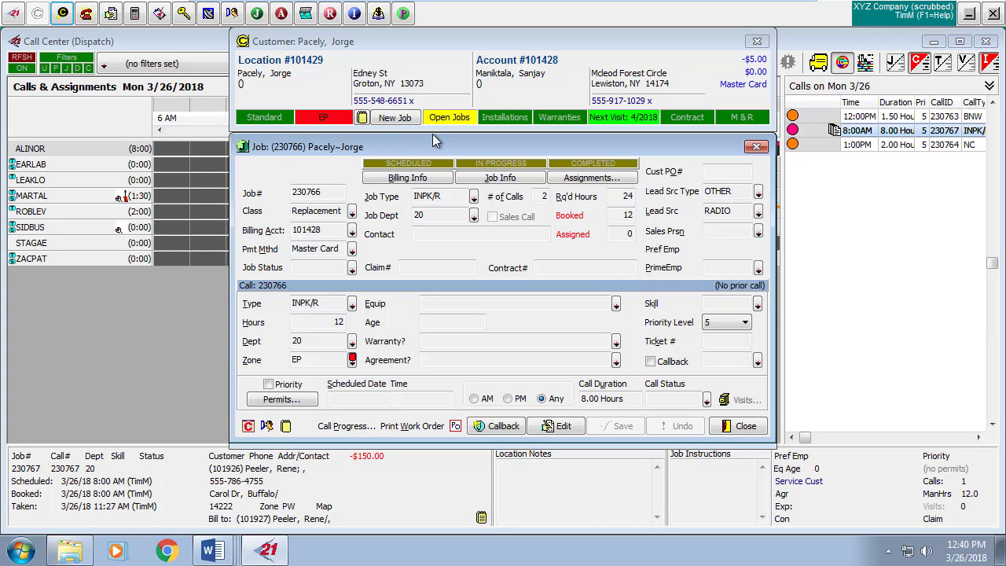
# From job 230766's billing info, open its card's X-Web Secure authorizations listing the $3,000.00 hold.
pyautogui.click(559, 427)
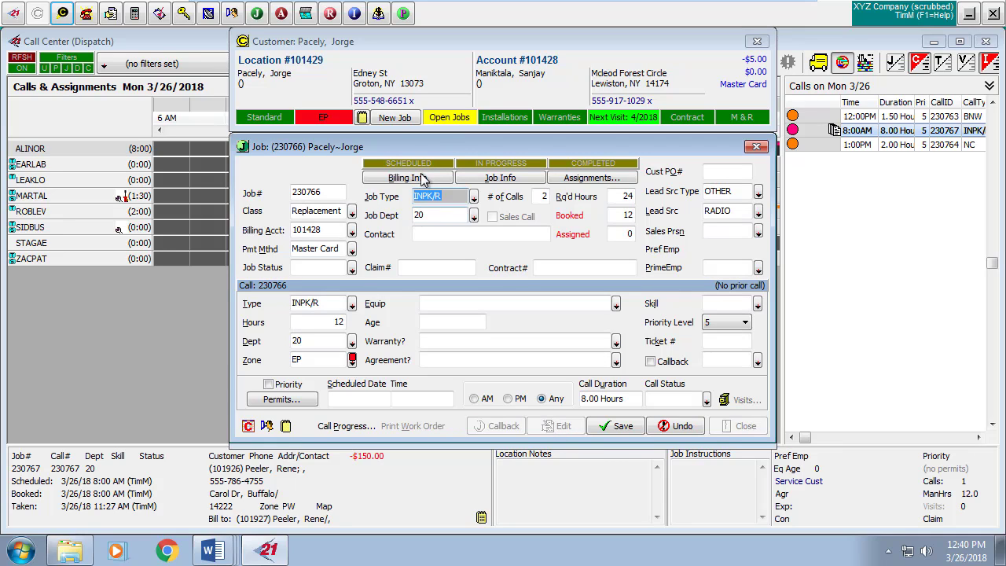
pyautogui.click(419, 179)
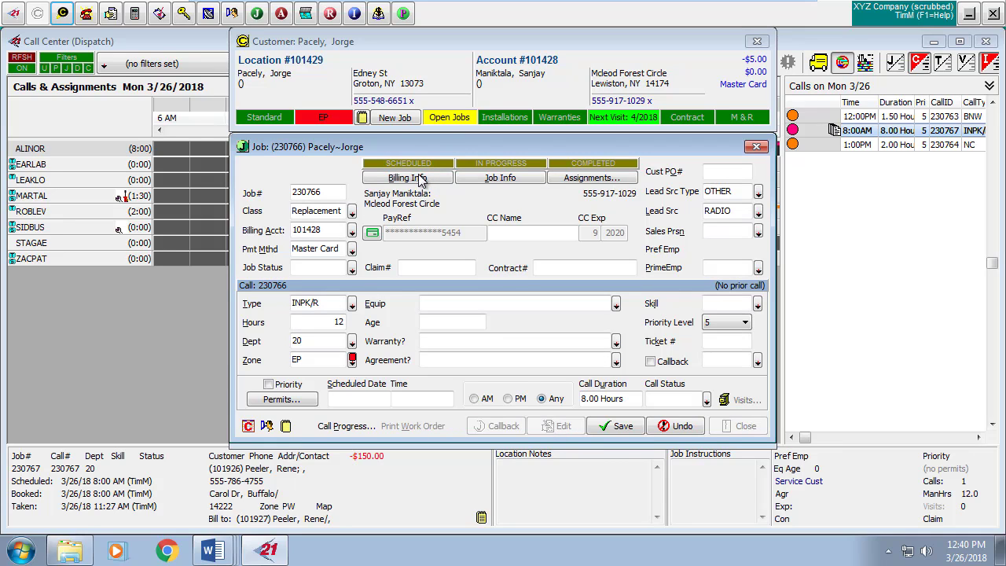
pyautogui.click(372, 234)
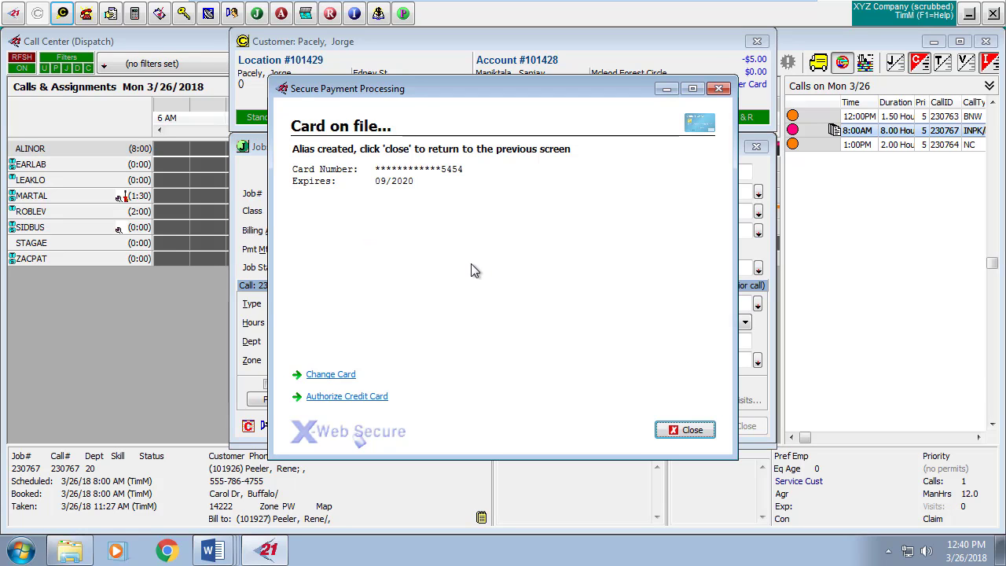
pyautogui.click(344, 397)
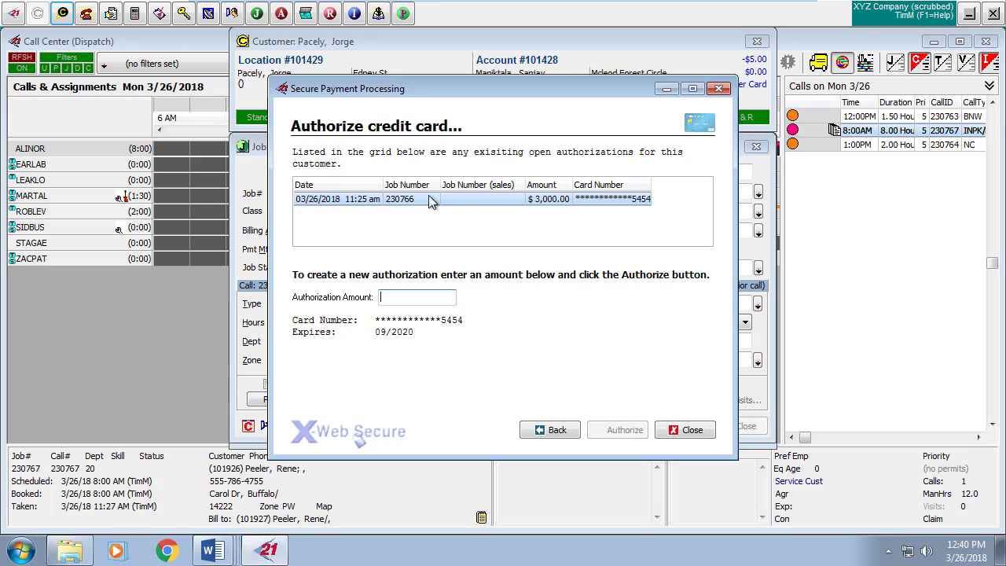
# Release the $3,000.00 authorization on job 230766's card and confirm with Yes.
pyautogui.rightClick(343, 201)
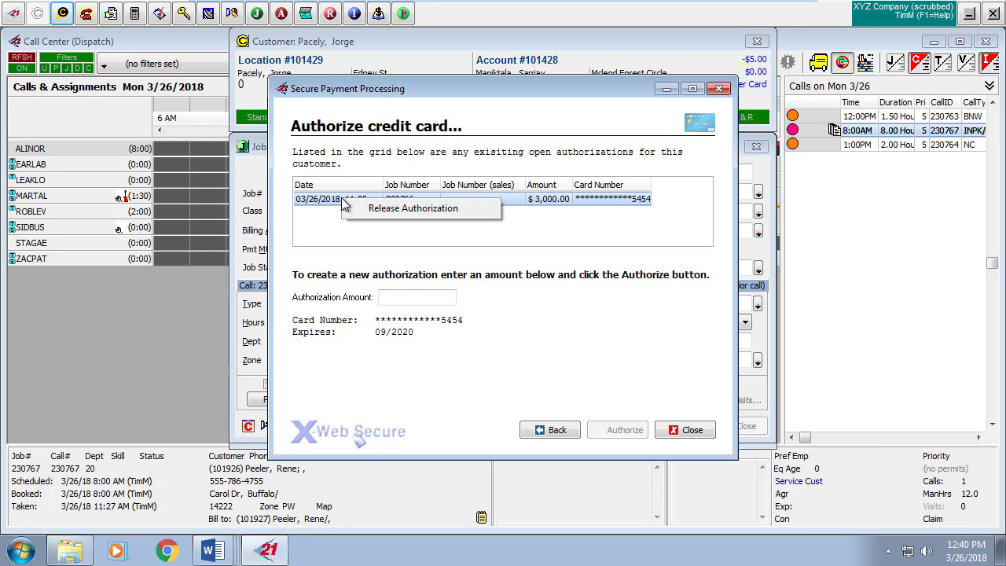
pyautogui.click(408, 211)
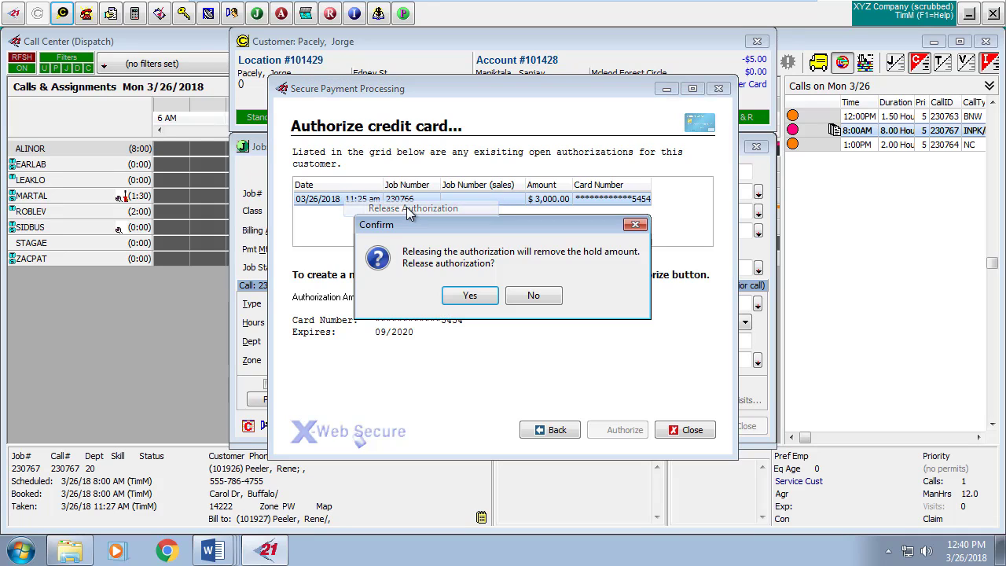
pyautogui.click(471, 297)
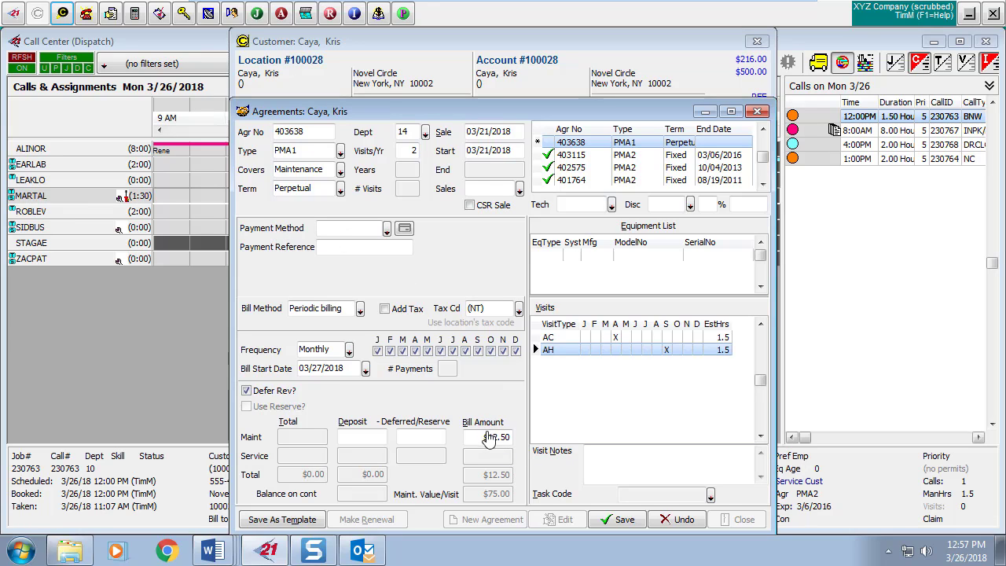
pyautogui.click(387, 231)
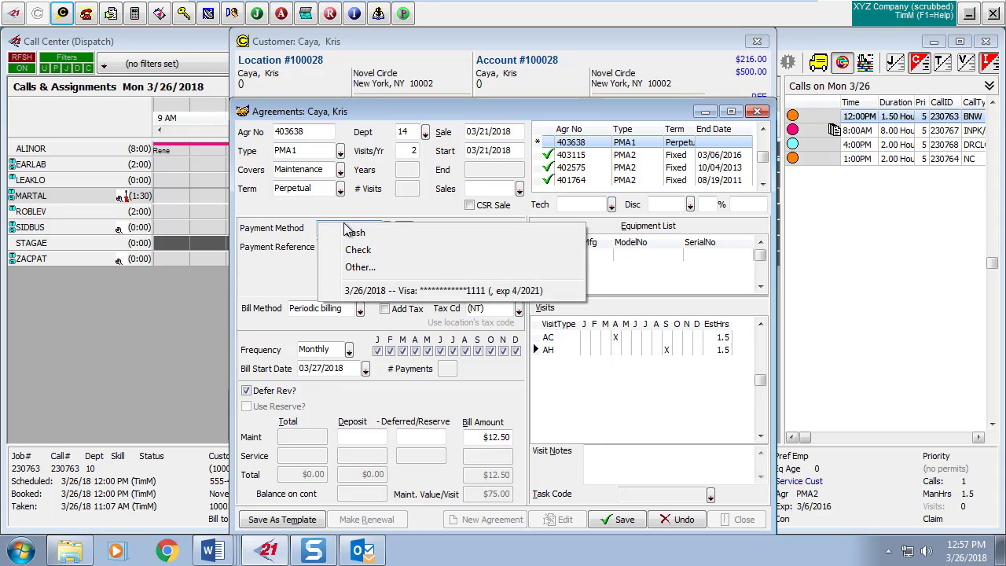
pyautogui.click(407, 292)
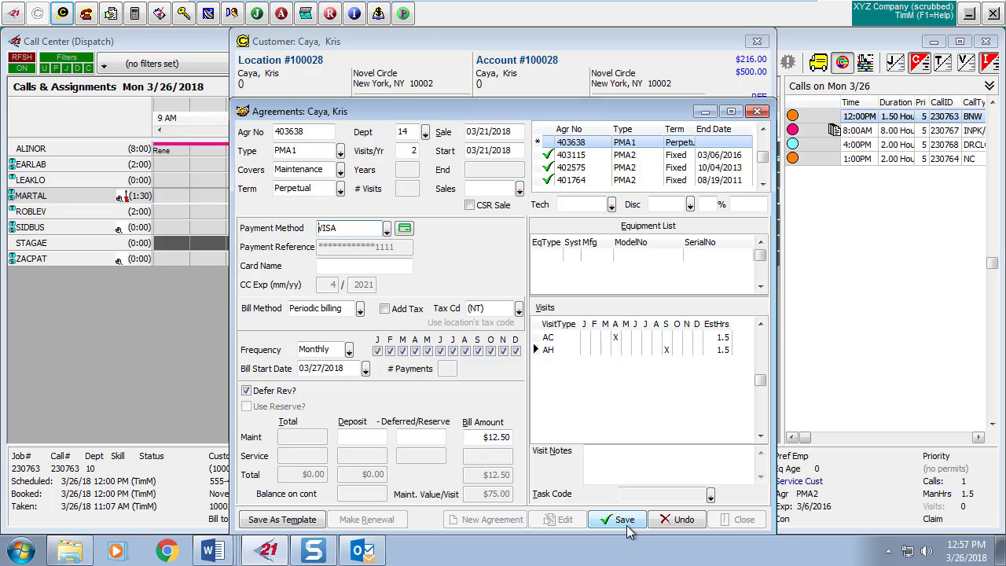
pyautogui.click(387, 228)
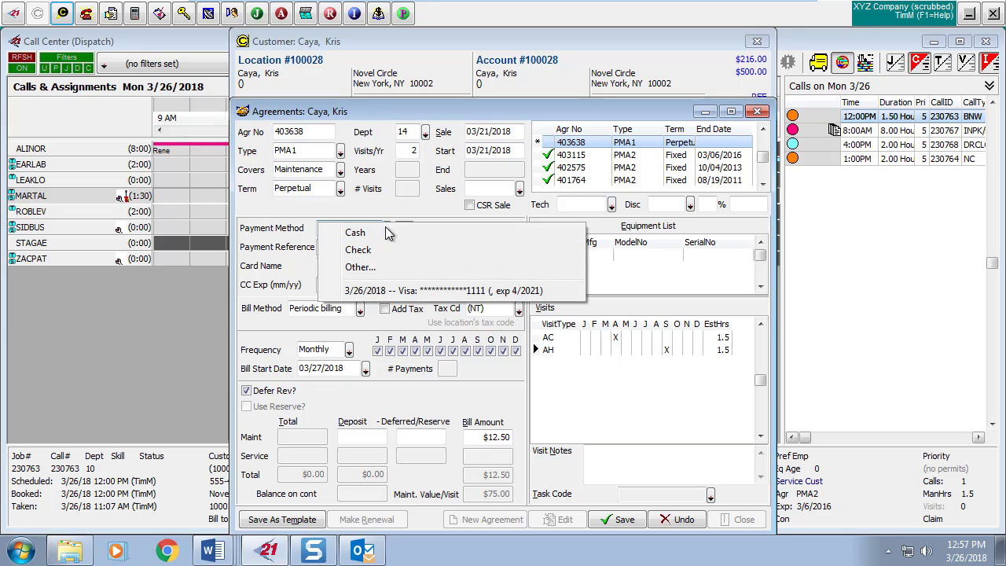
pyautogui.click(373, 269)
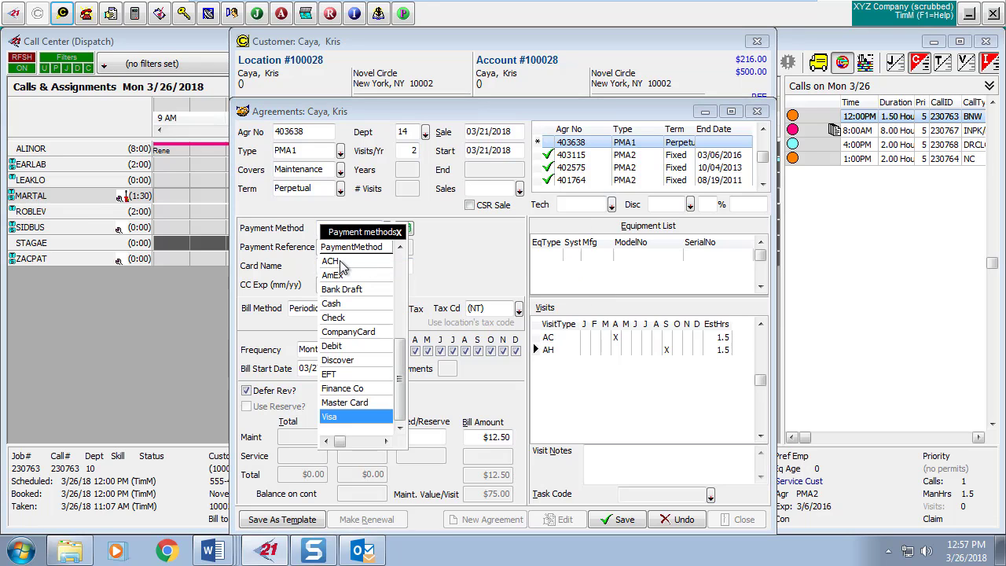
pyautogui.click(336, 262)
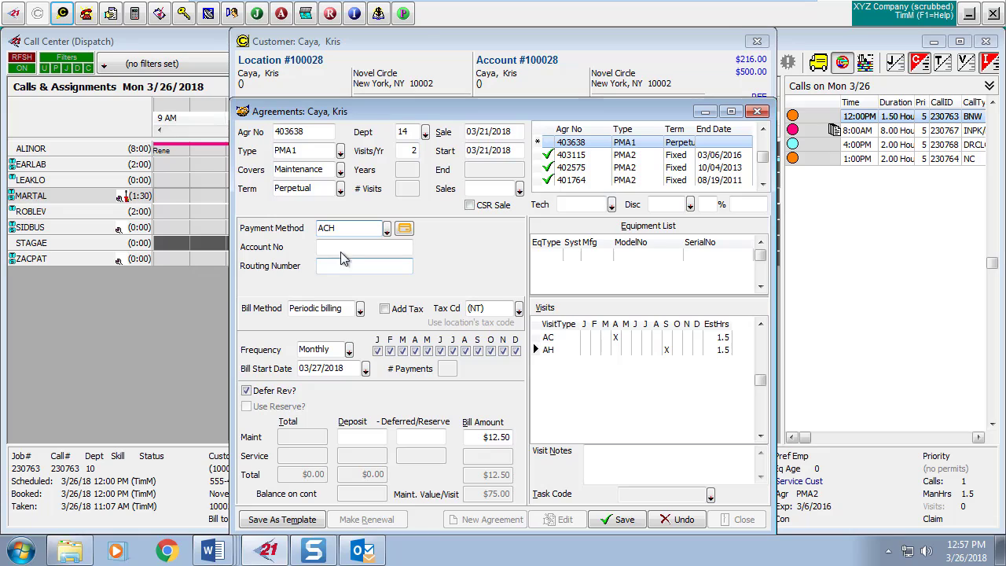
pyautogui.click(342, 246)
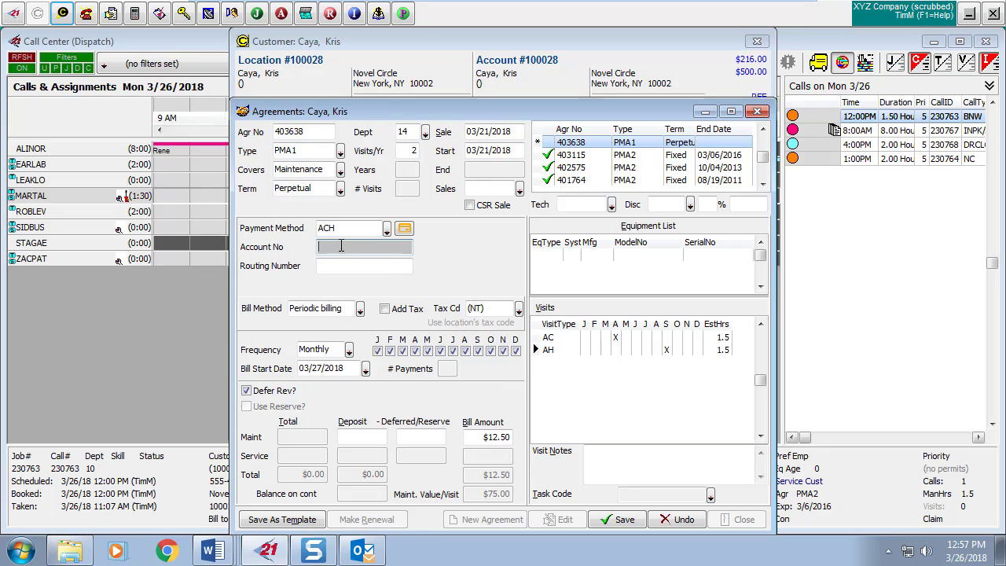
pyautogui.write('12121')
pyautogui.press('Tab')
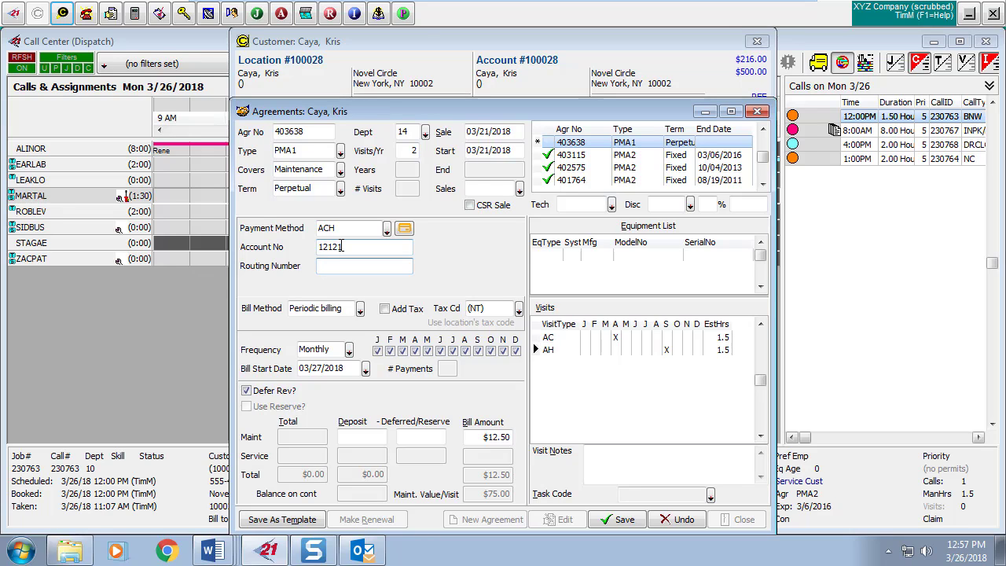
pyautogui.write('112000066')
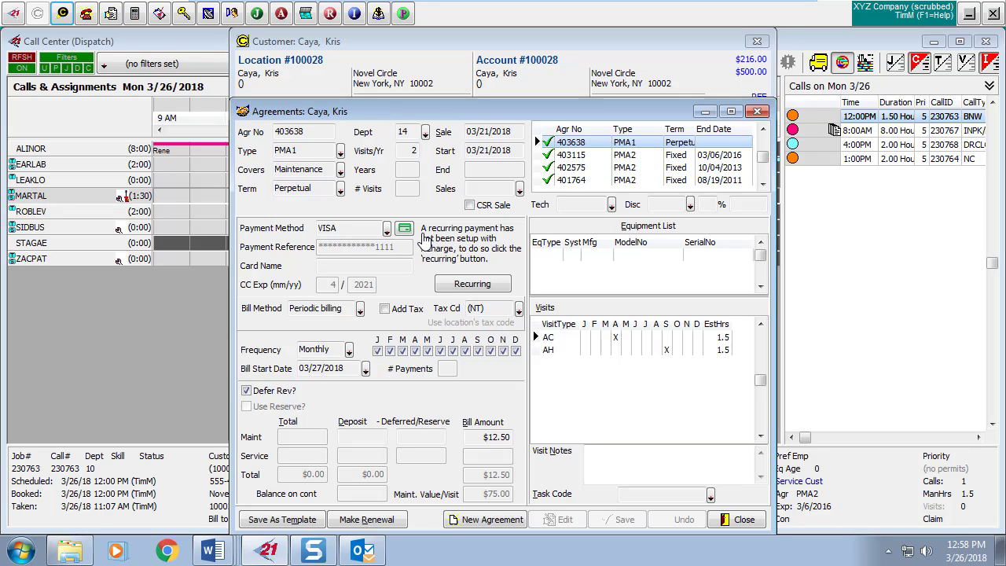
# Process a monthly $12.50 recurring Visa payment for agreement 403638 in X-Web Secure, then close.
pyautogui.click(471, 286)
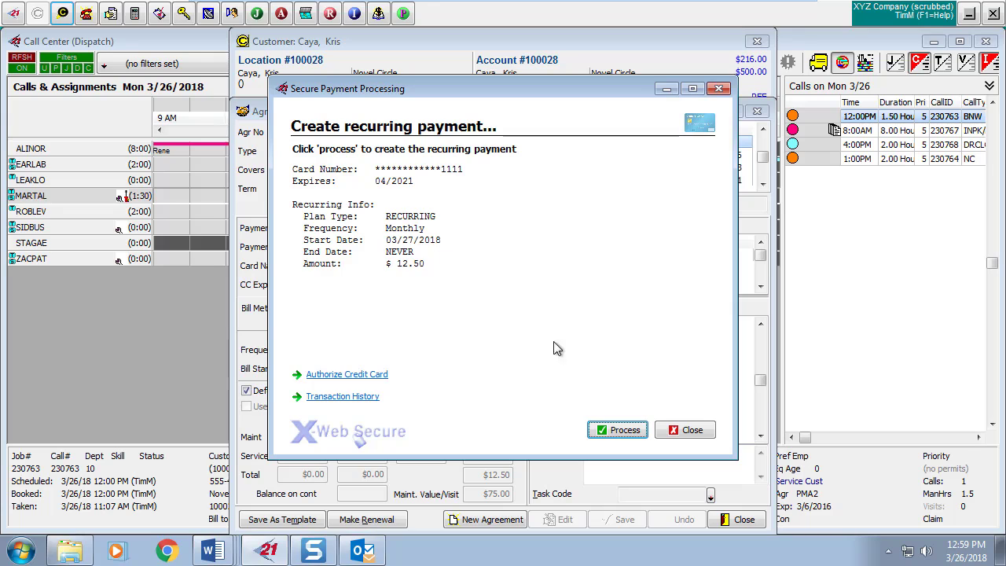
pyautogui.click(618, 431)
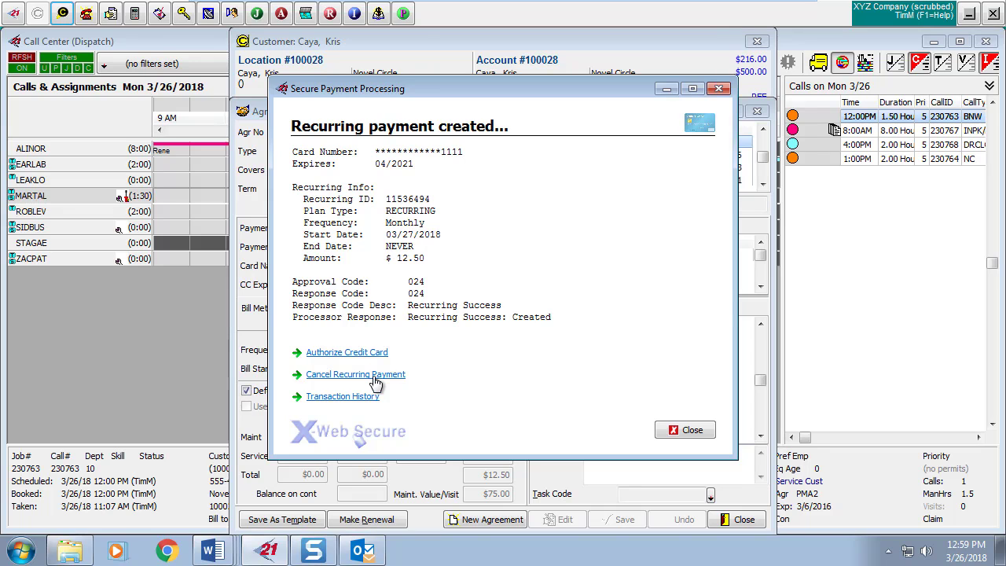
pyautogui.click(679, 431)
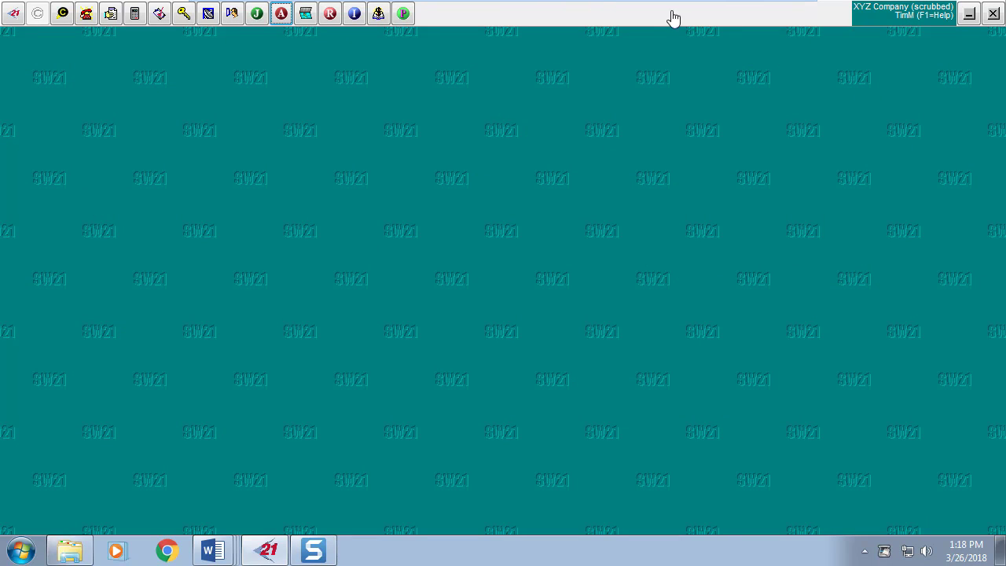
# In Agreement Manager, load billings due 3/1/2018 thru 03/31/2018, listing 36 agreements.
pyautogui.click(281, 14)
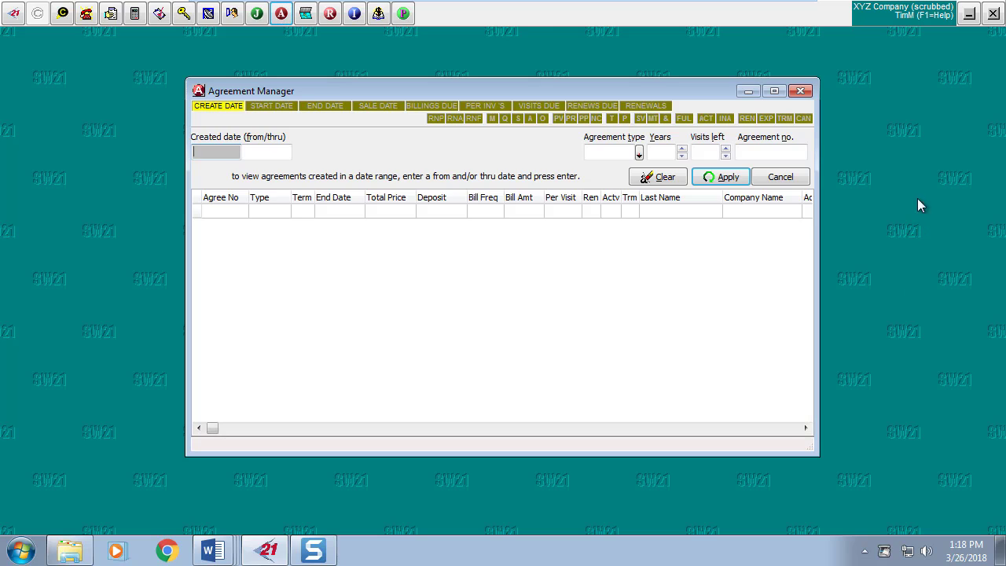
pyautogui.click(430, 108)
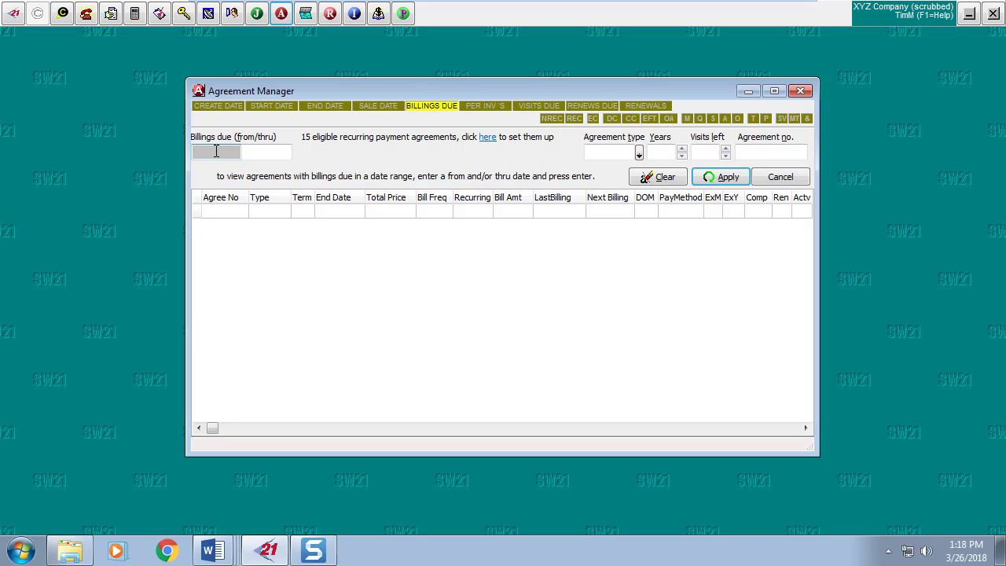
pyautogui.write('3/1/2018')
pyautogui.press('Tab')
pyautogui.write('03/31/2018')
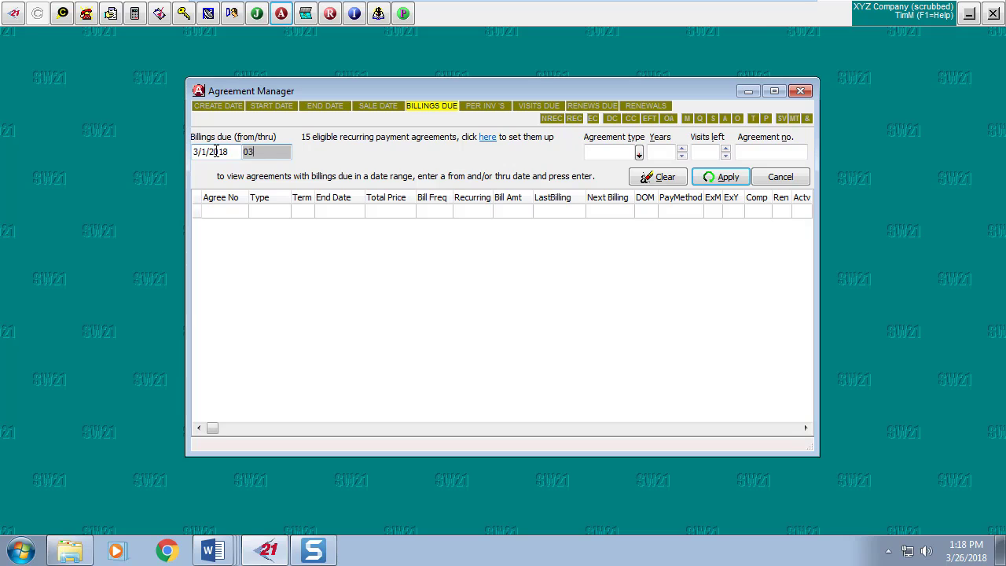
pyautogui.press('Return')
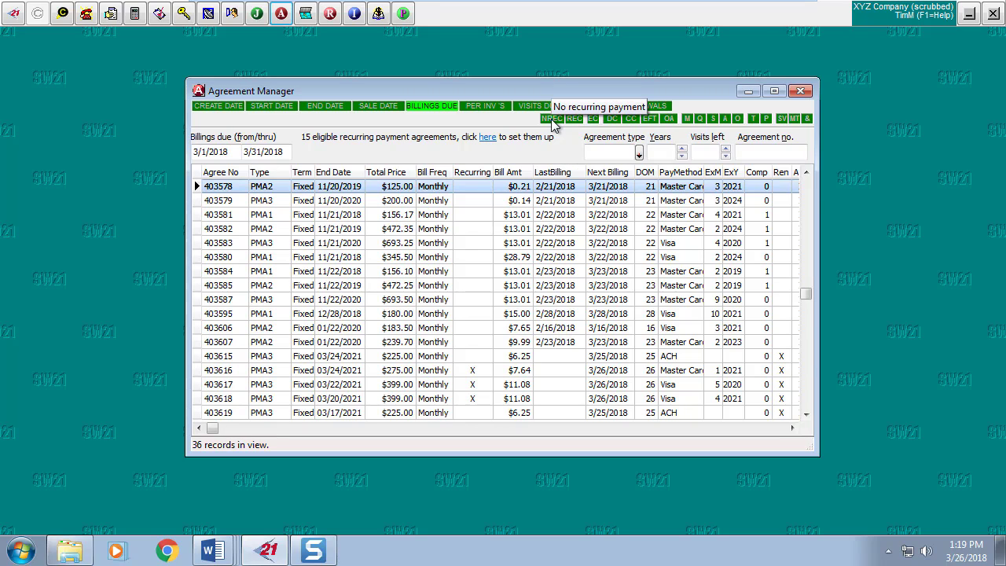
pyautogui.click(551, 120)
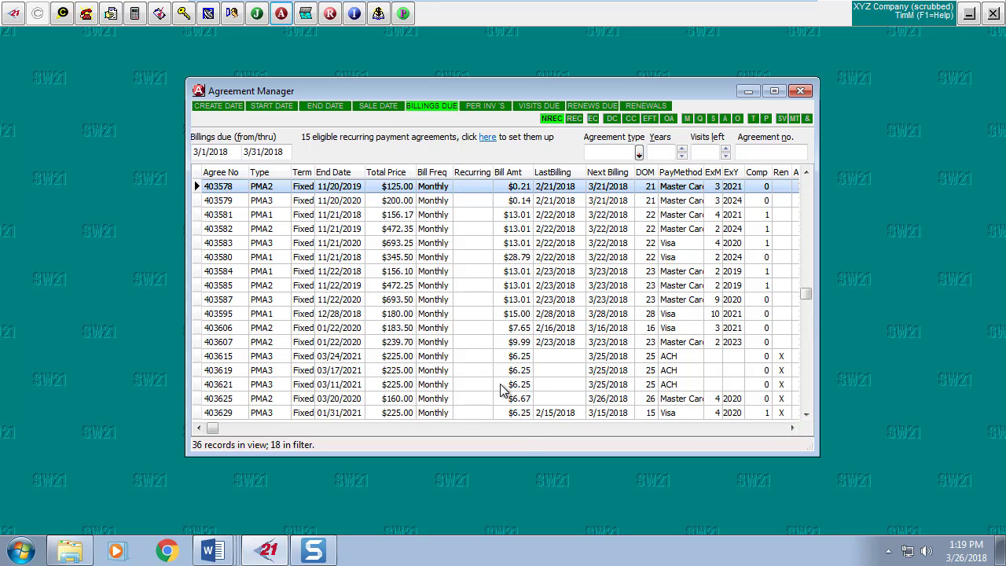
pyautogui.click(575, 120)
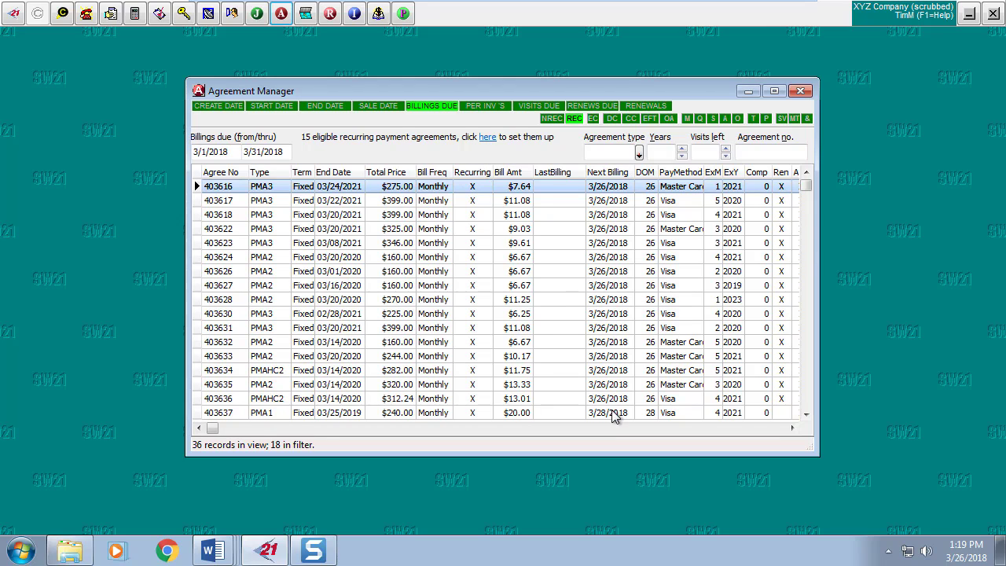
pyautogui.click(574, 118)
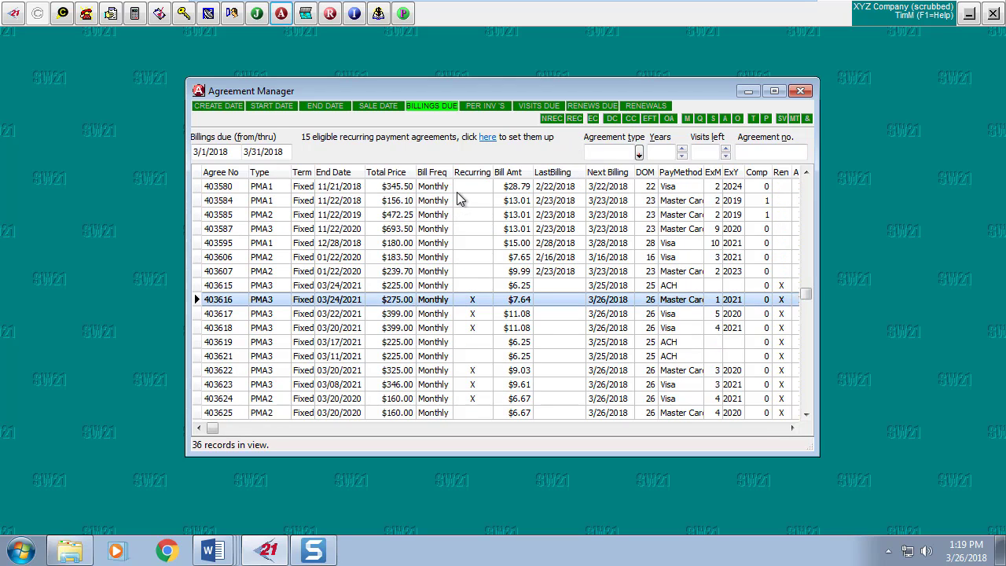
# Create periodic invoices for every listed agreement and confirm with Yes.
pyautogui.rightClick(465, 216)
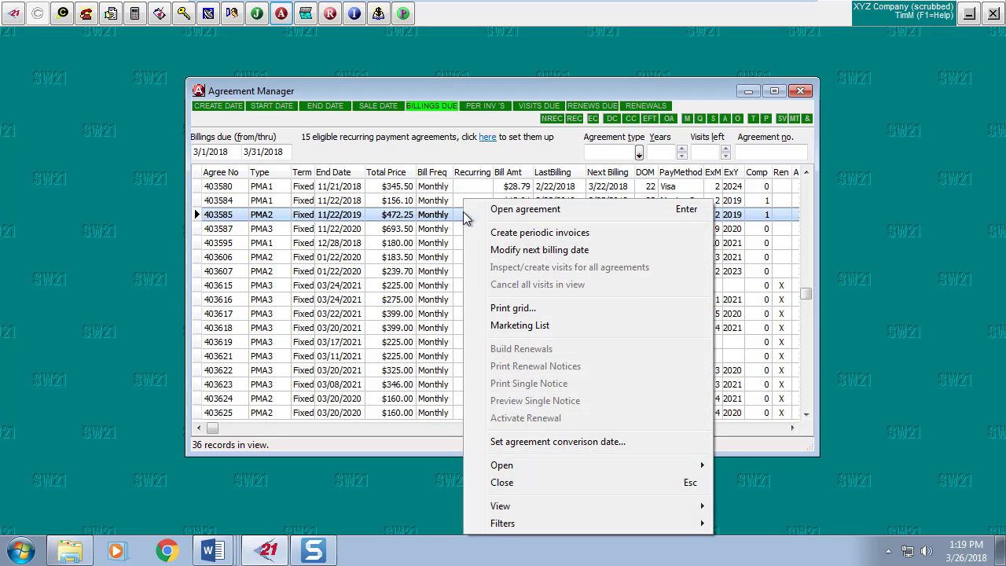
pyautogui.click(532, 234)
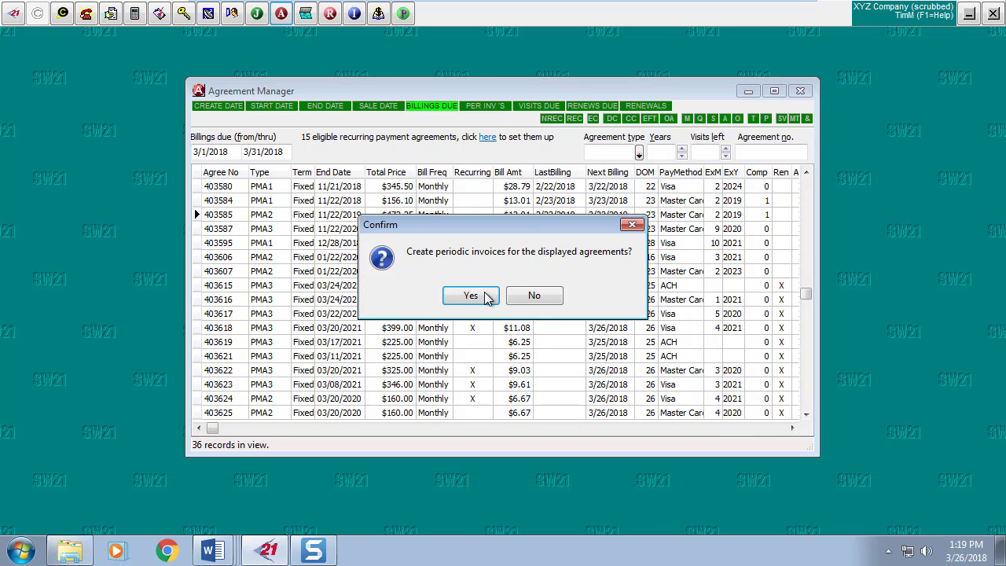
pyautogui.click(486, 298)
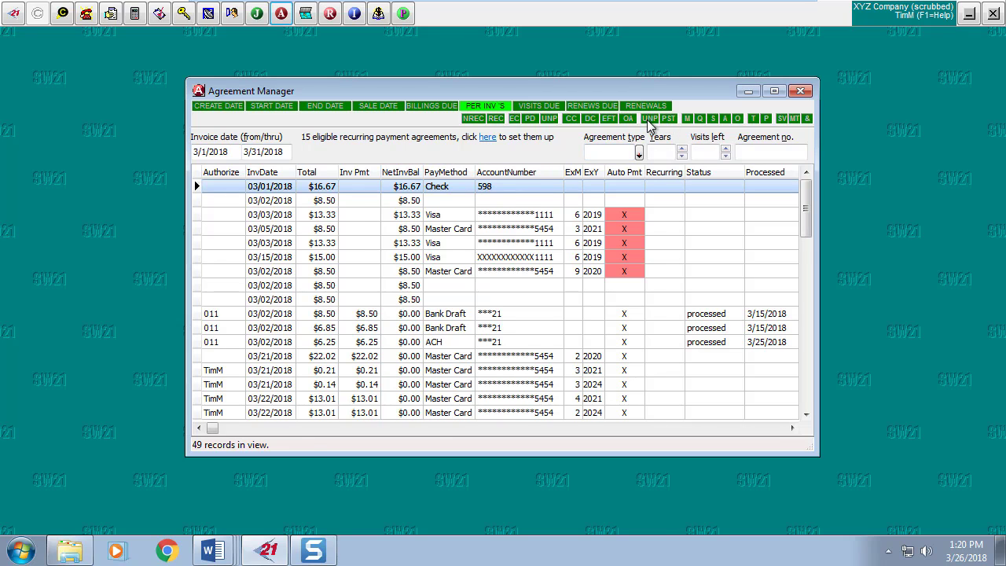
# Filter to unpaid EFT invoices and process payments for the three $6.25 ACH invoices.
pyautogui.click(649, 118)
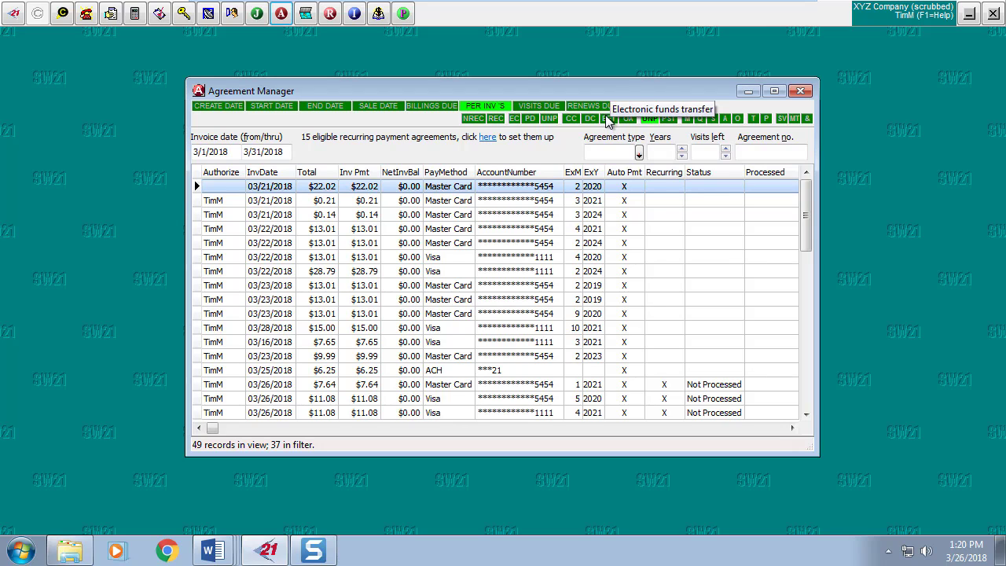
pyautogui.click(610, 122)
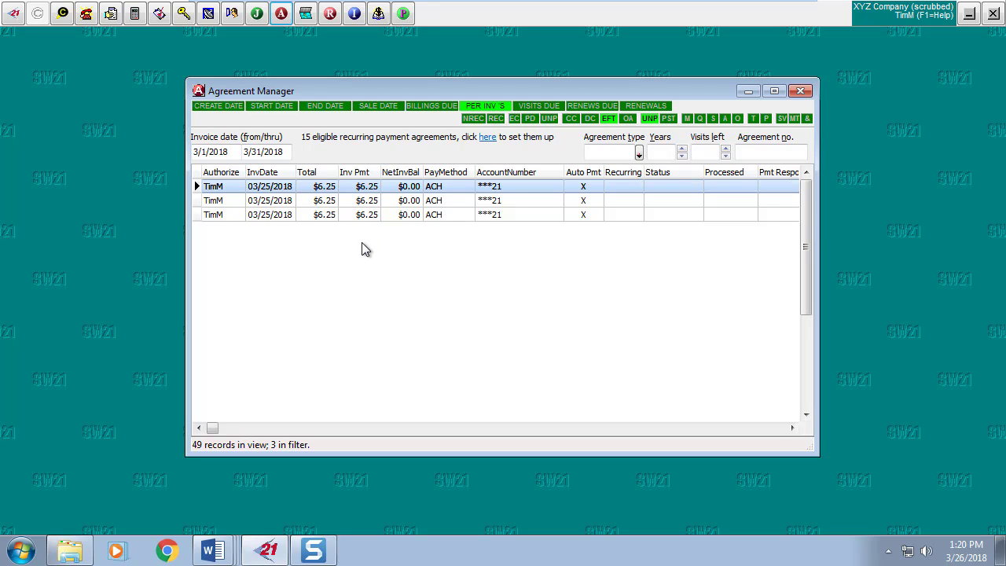
pyautogui.rightClick(402, 192)
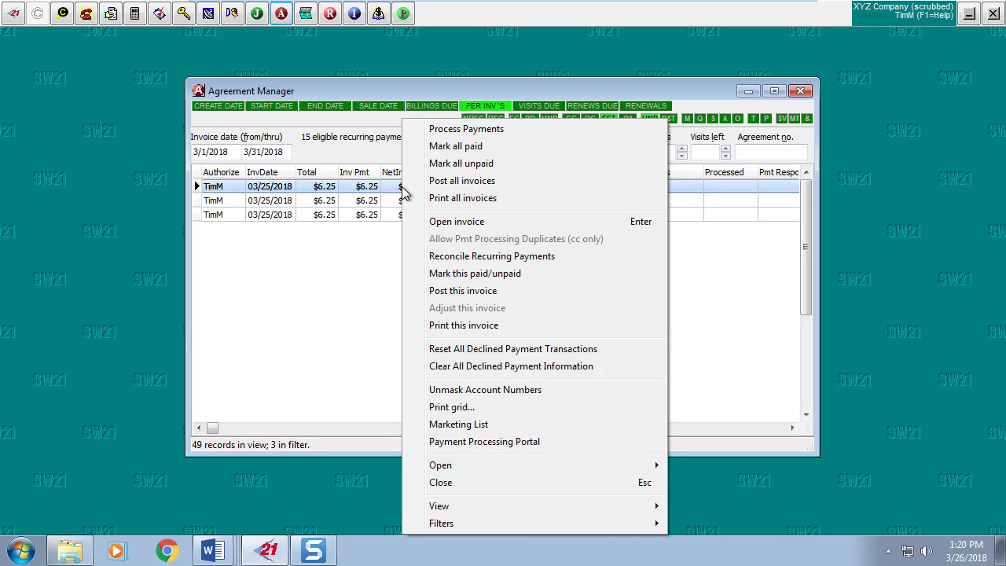
pyautogui.click(463, 131)
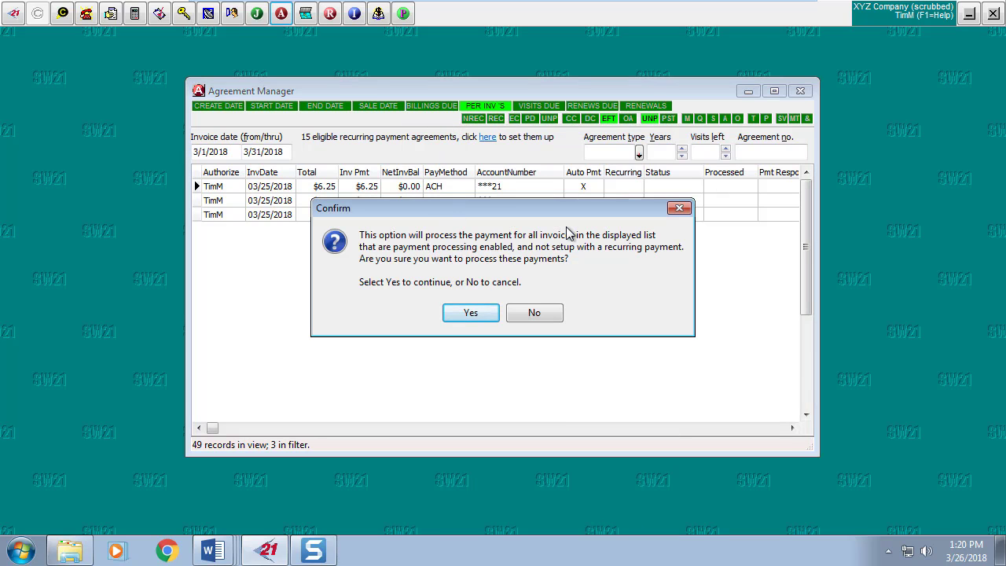
pyautogui.click(462, 311)
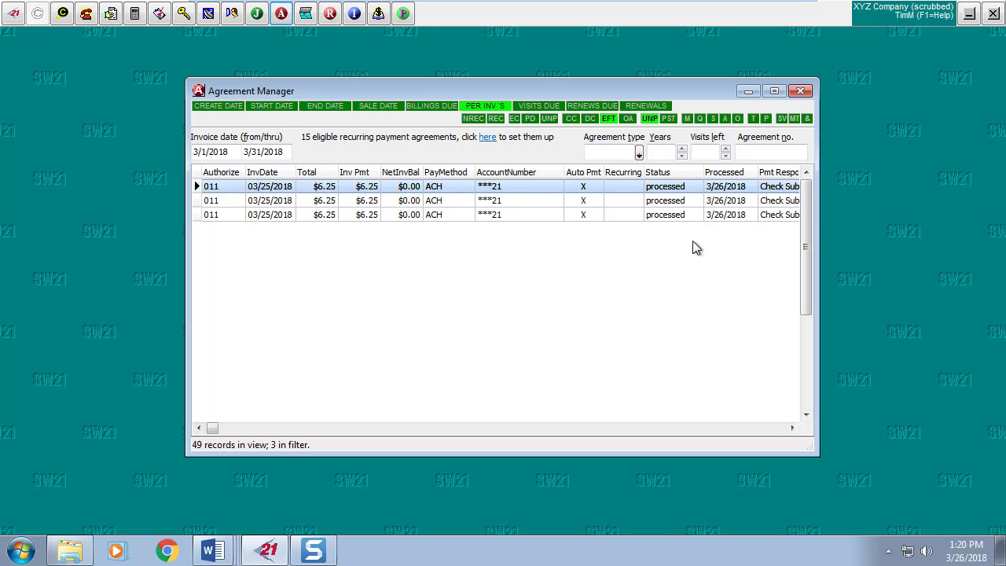
# Widen the Agreement Manager window to reveal the Pmt Response column showing Check Submitted.
pyautogui.moveTo(818, 395); pyautogui.dragTo(910, 381)
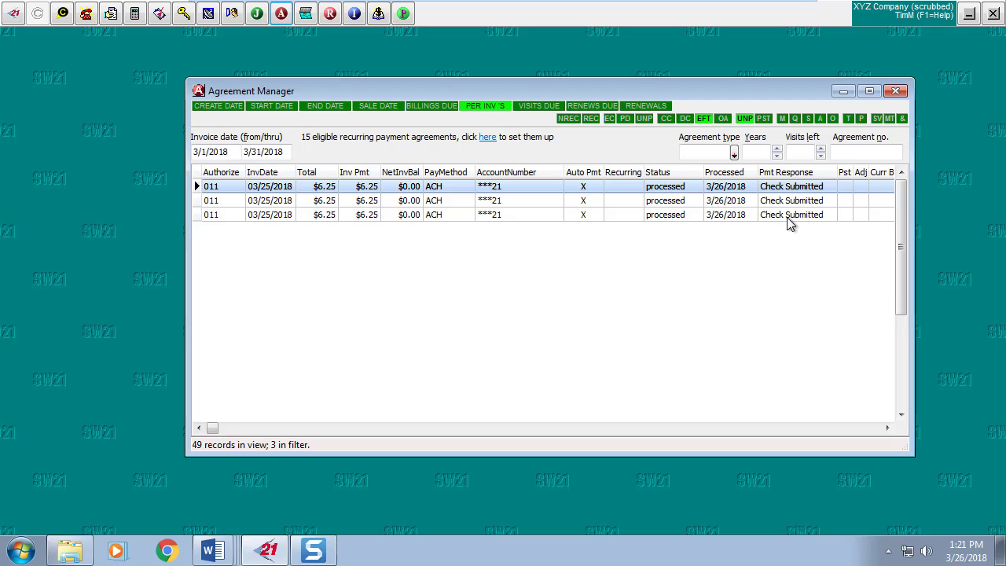
# Post all three processed $6.25 ACH invoices, answering Yes to both confirmations.
pyautogui.rightClick(452, 191)
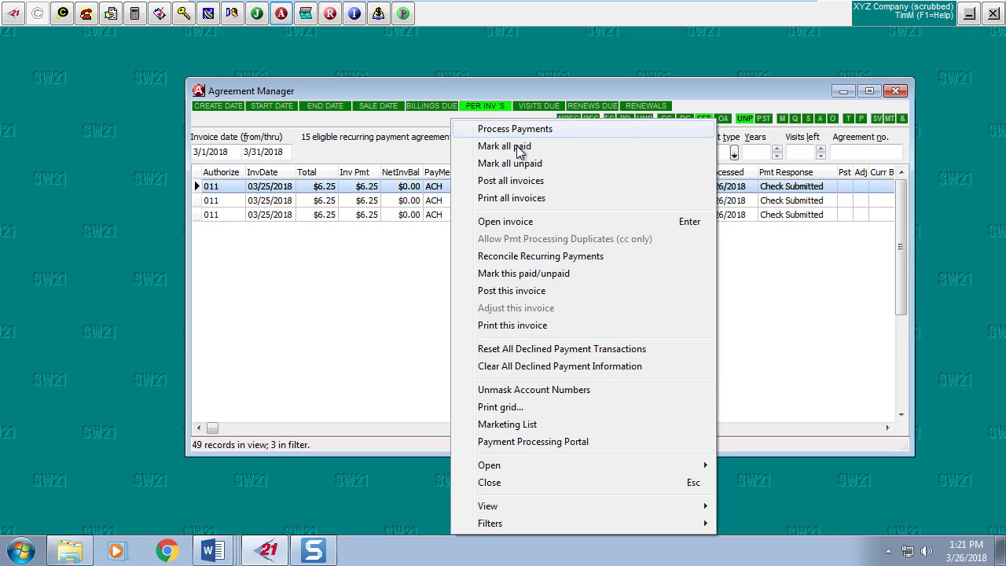
pyautogui.click(521, 181)
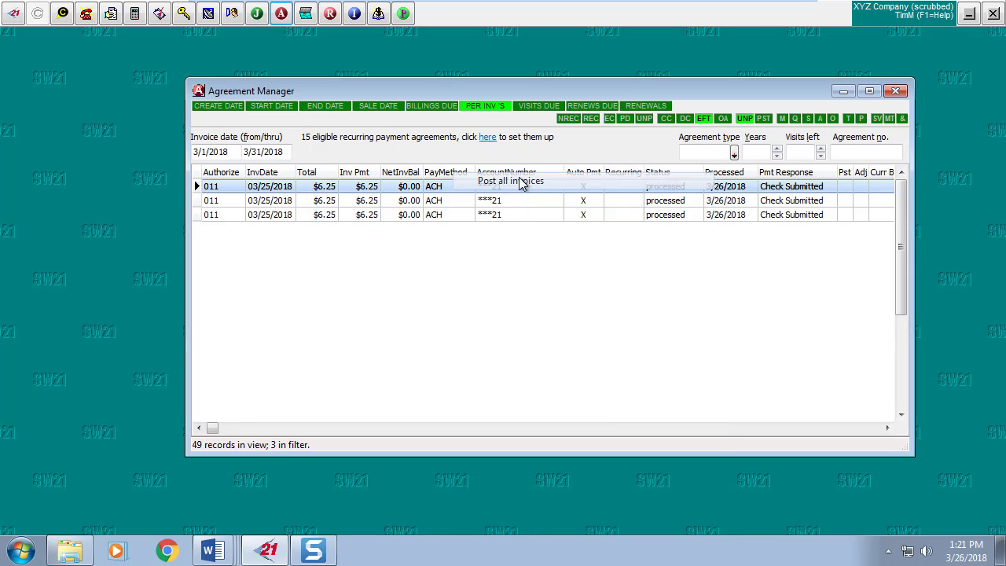
pyautogui.click(483, 299)
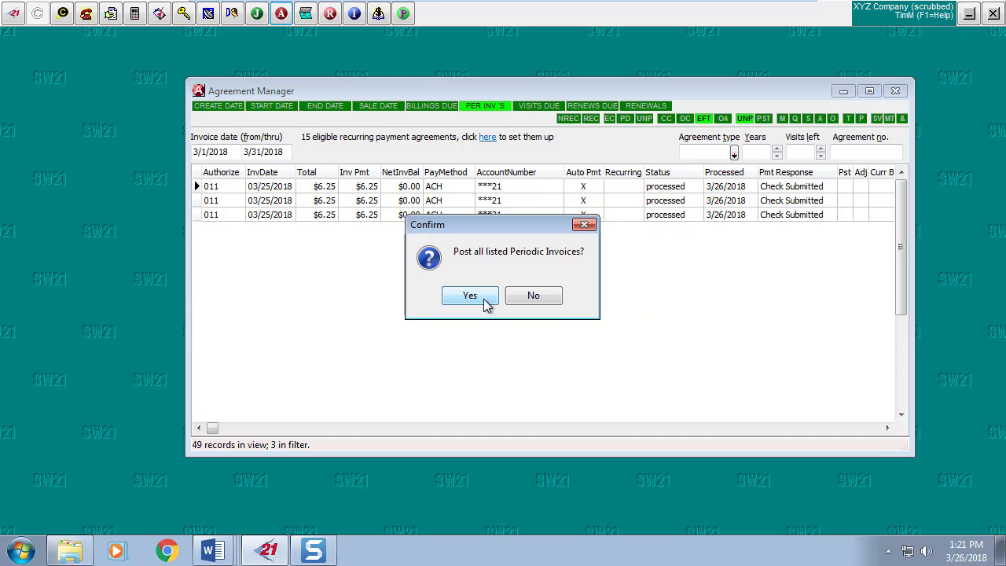
pyautogui.click(485, 297)
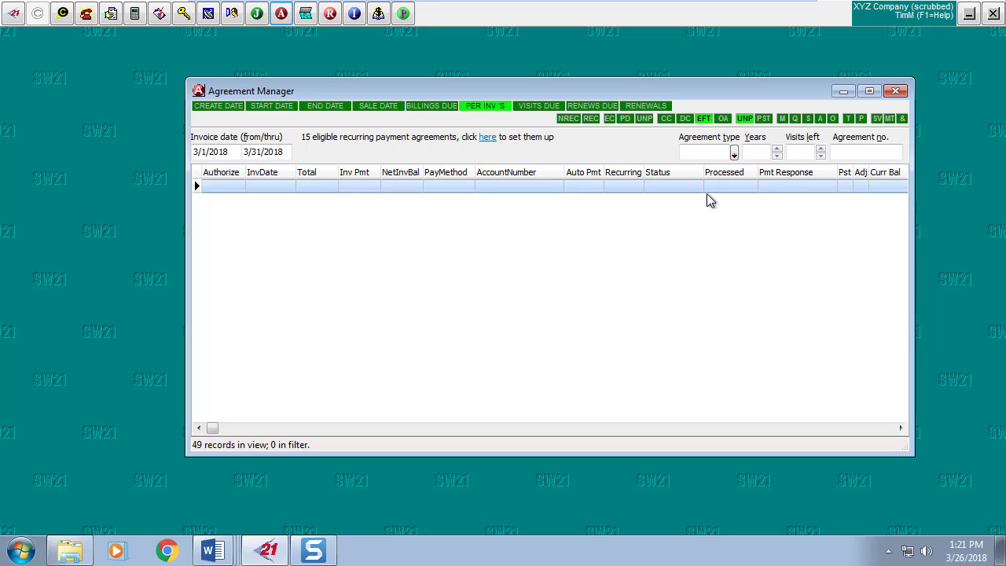
# Swap the EFT filter for CC and NREC to list 16 unpaid non-recurring card invoices.
pyautogui.click(707, 121)
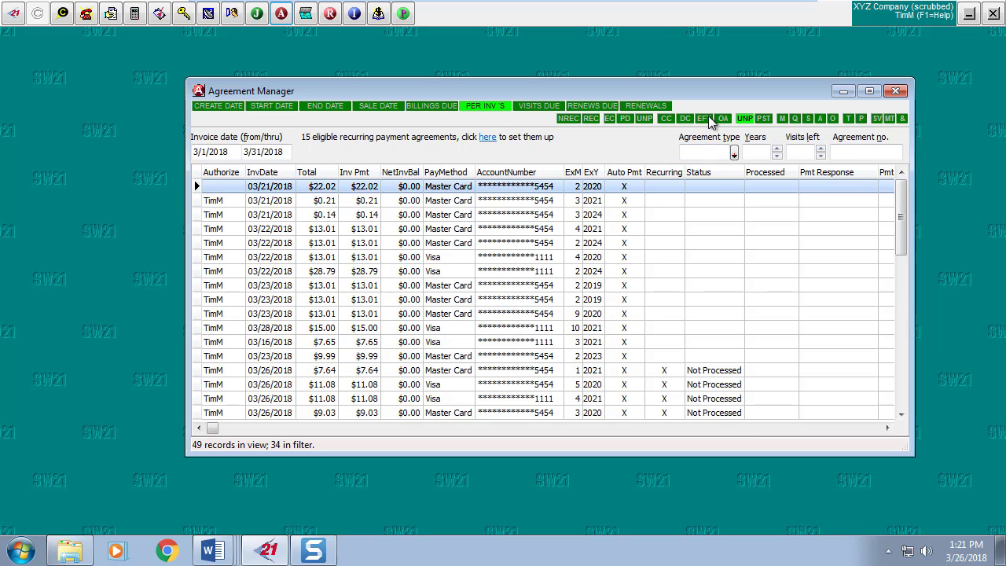
pyautogui.click(667, 118)
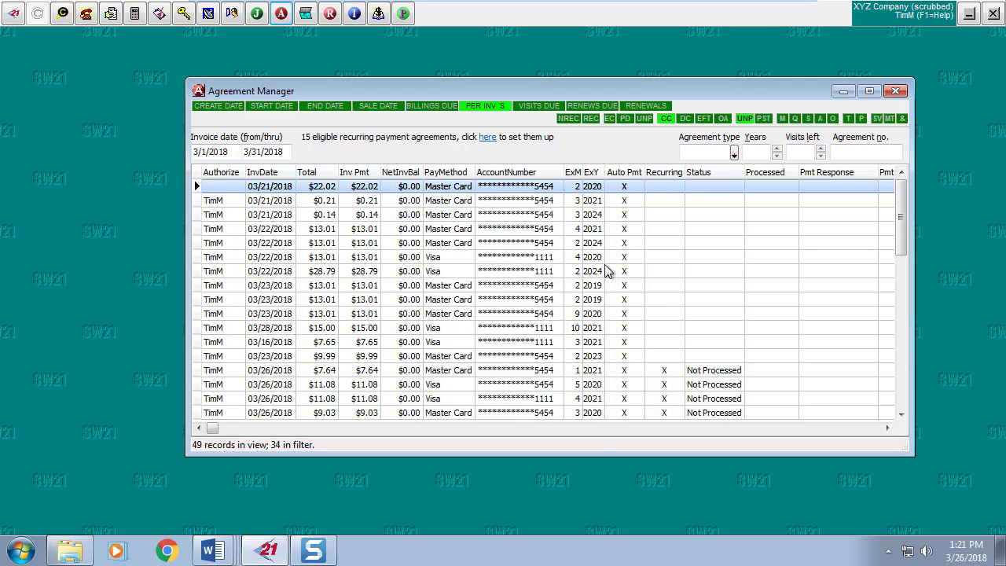
pyautogui.click(569, 118)
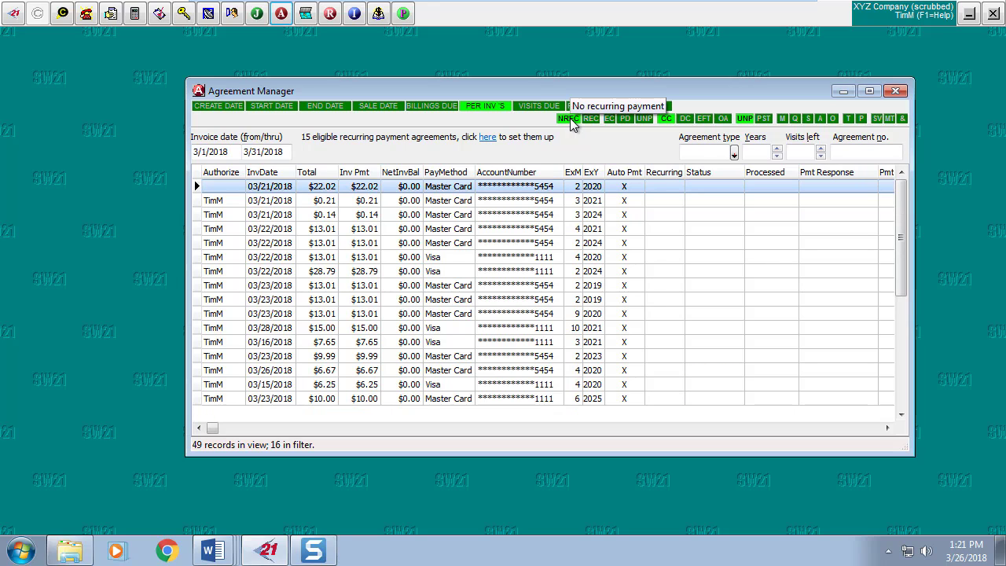
# Run Process Payments on the 16 filtered card invoices and confirm the batch.
pyautogui.rightClick(415, 190)
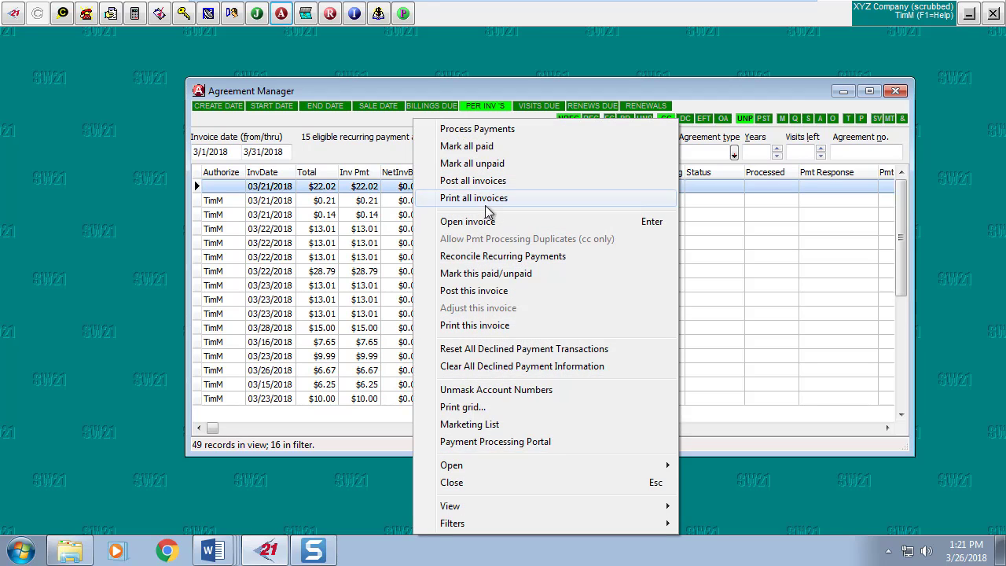
pyautogui.click(480, 129)
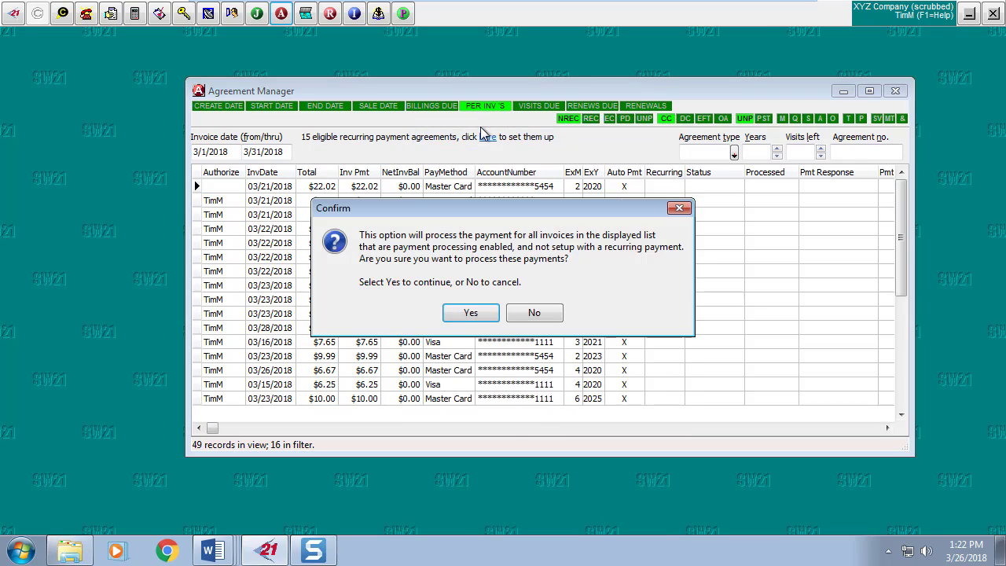
pyautogui.click(487, 314)
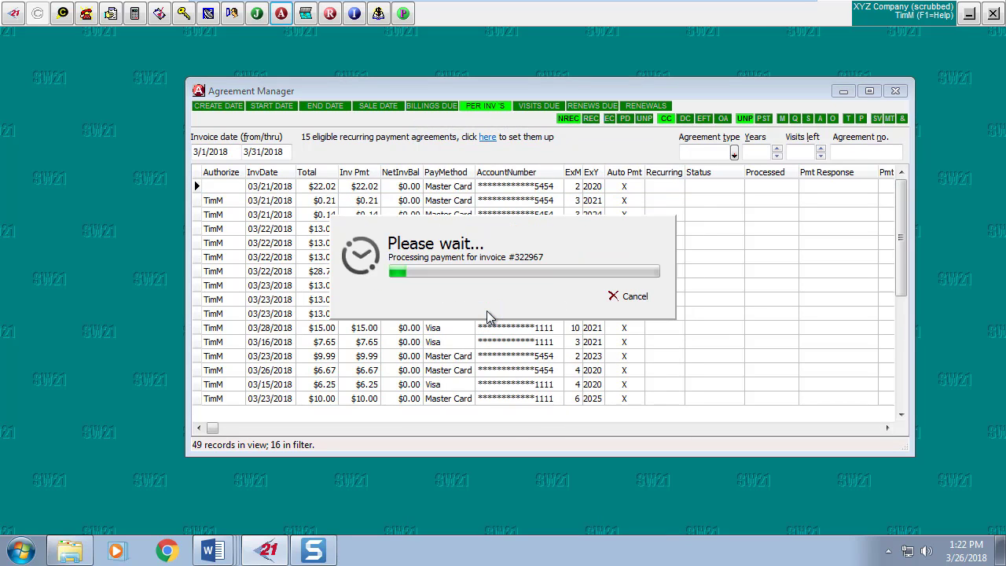
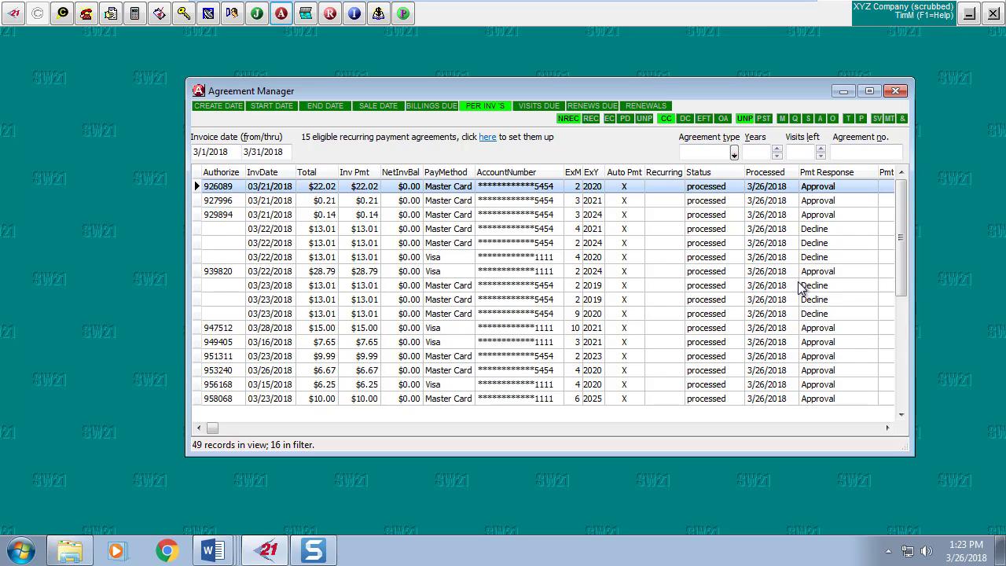
# Filter to paid (PD) invoices and post all ten March 2018 periodic invoices, confirming both prompts.
pyautogui.click(625, 119)
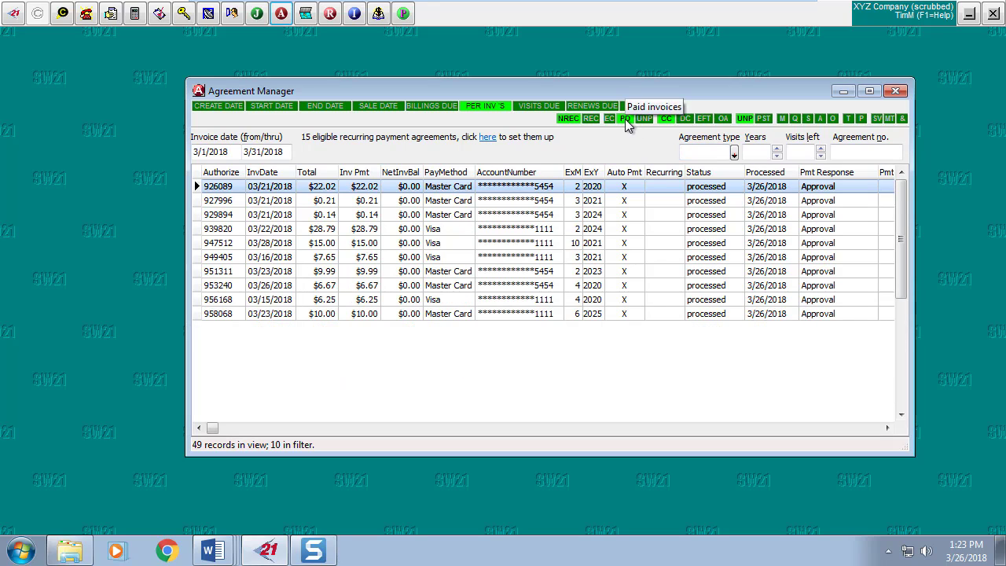
pyautogui.rightClick(451, 201)
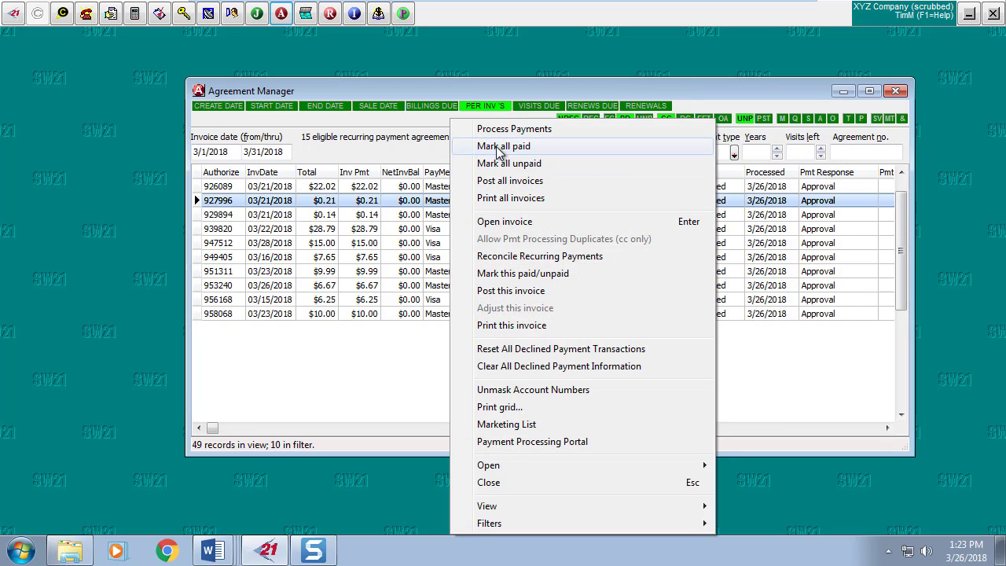
pyautogui.click(501, 183)
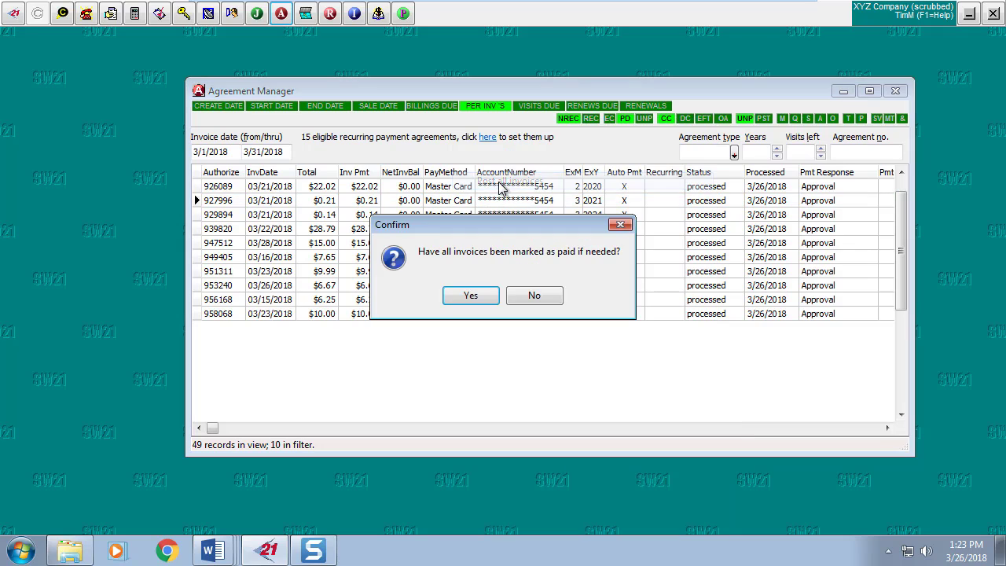
pyautogui.click(493, 301)
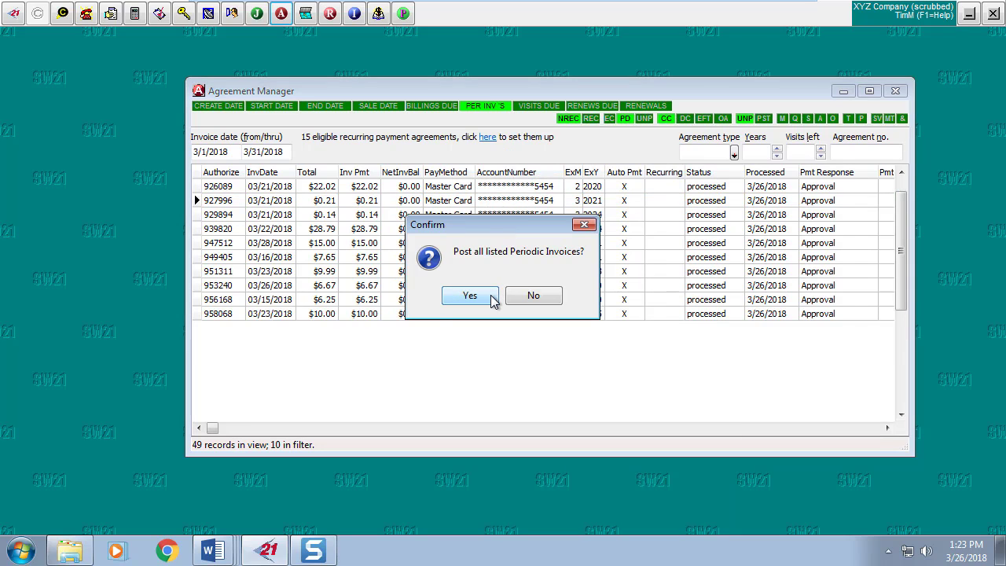
pyautogui.click(491, 297)
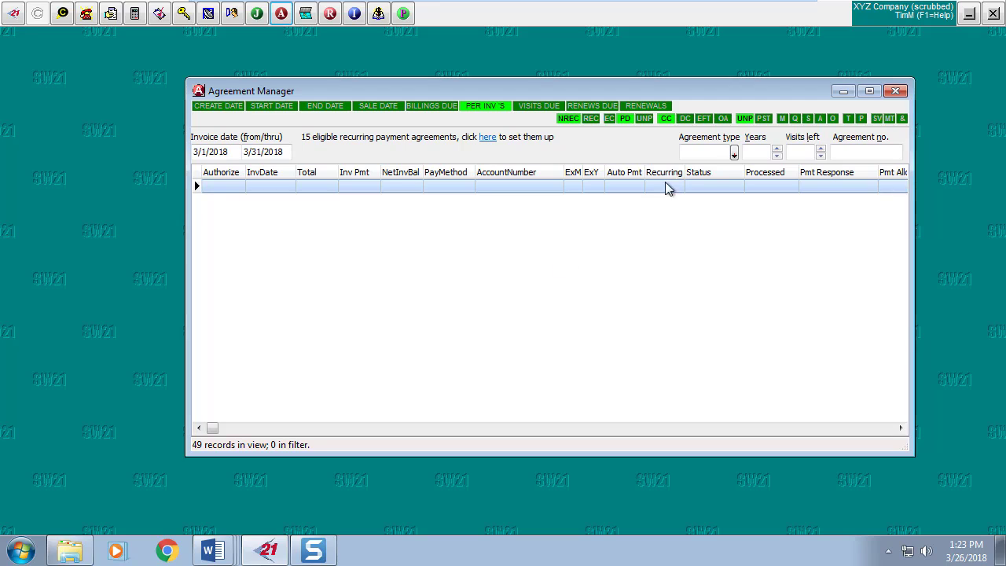
# Turn on the UNP filter and turn off PD to list the six declined $13.01 invoices.
pyautogui.click(746, 121)
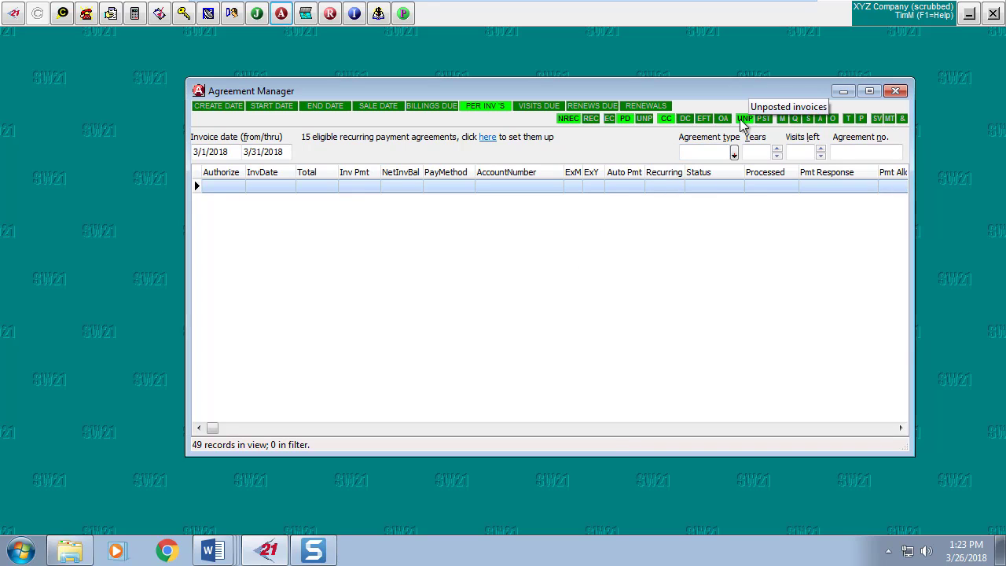
pyautogui.click(628, 119)
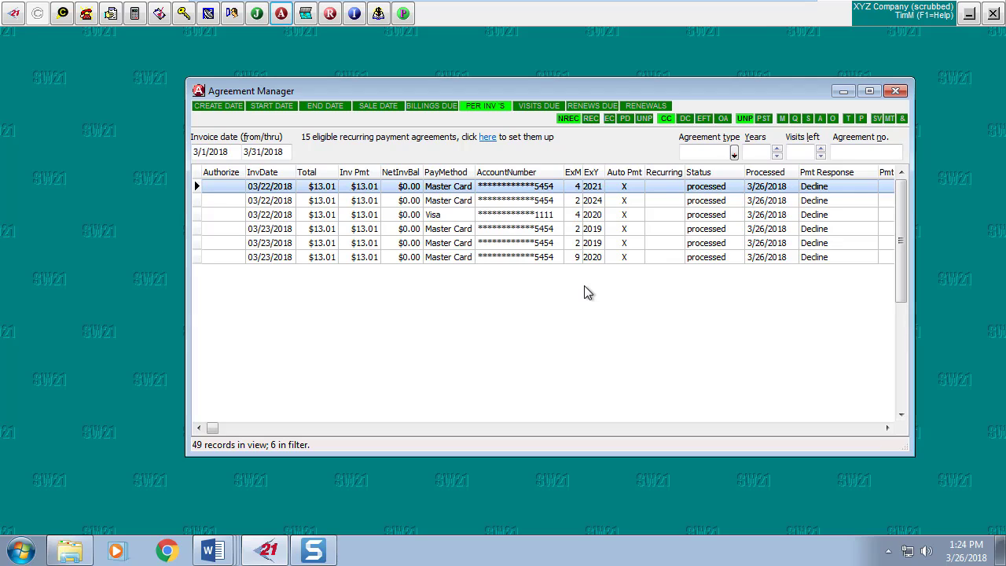
# Open the first declined $13.01 invoice's payment entry, declining to rerun the failed card charge.
pyautogui.doubleClick(556, 189)
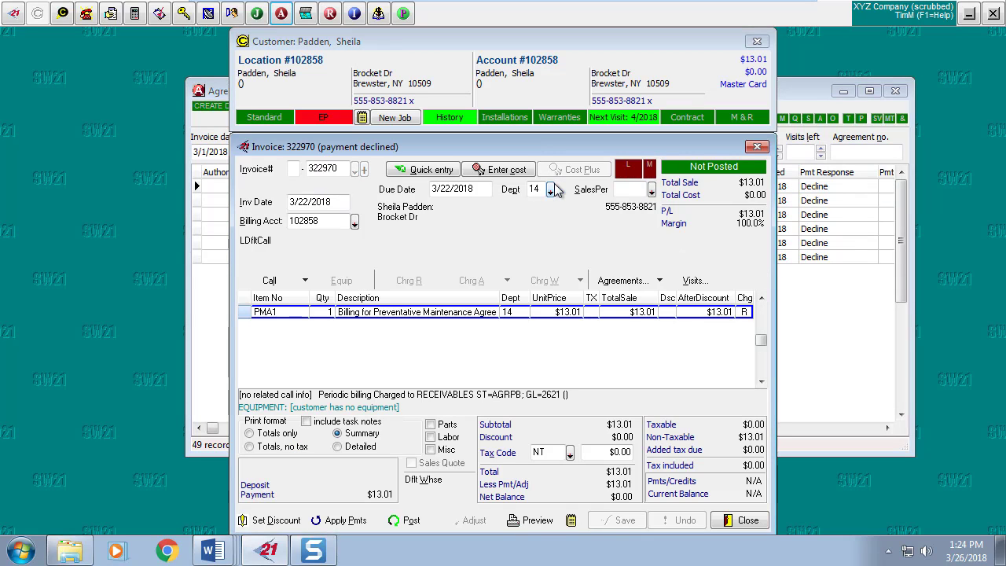
pyautogui.click(344, 520)
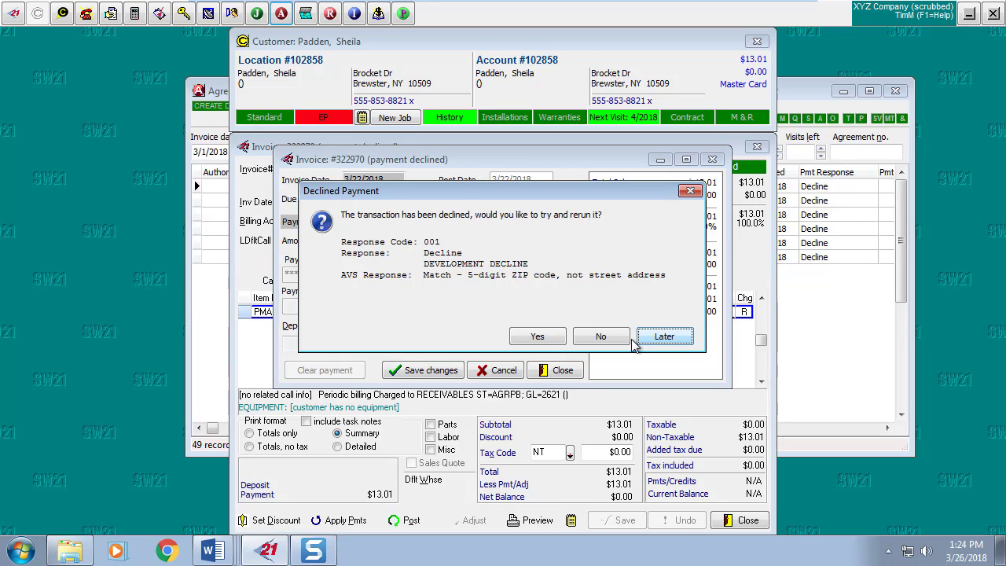
pyautogui.click(602, 337)
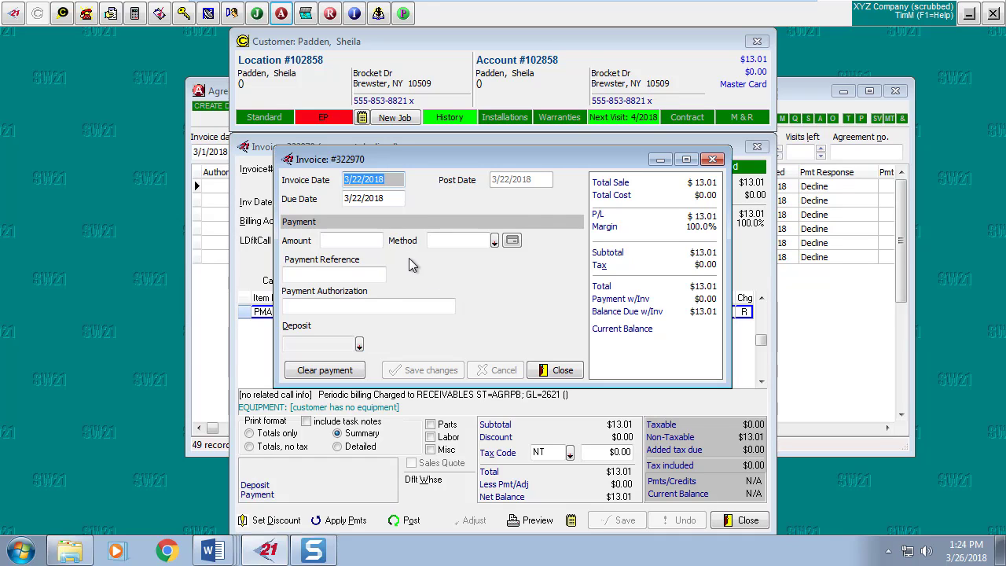
pyautogui.click(554, 371)
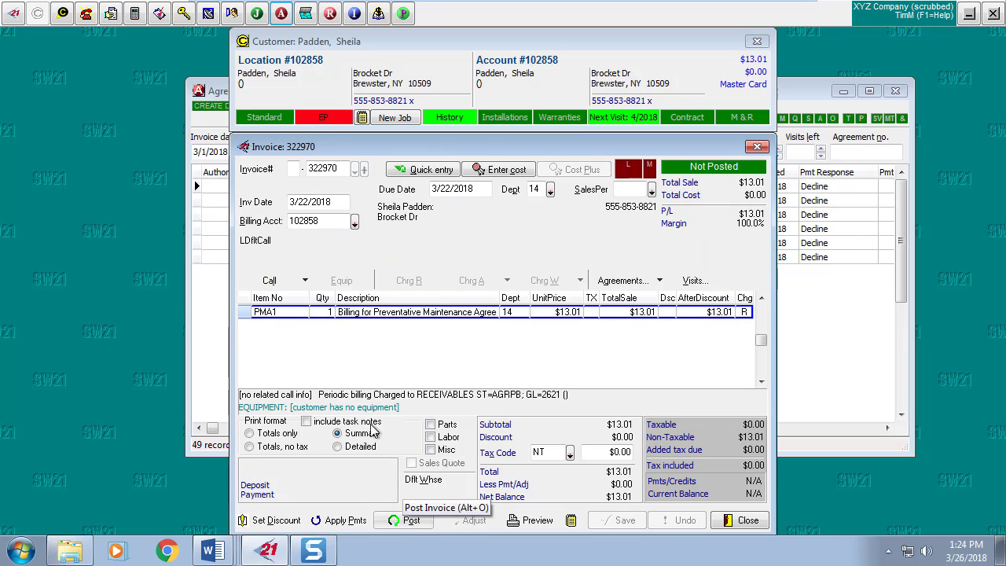
pyautogui.click(346, 520)
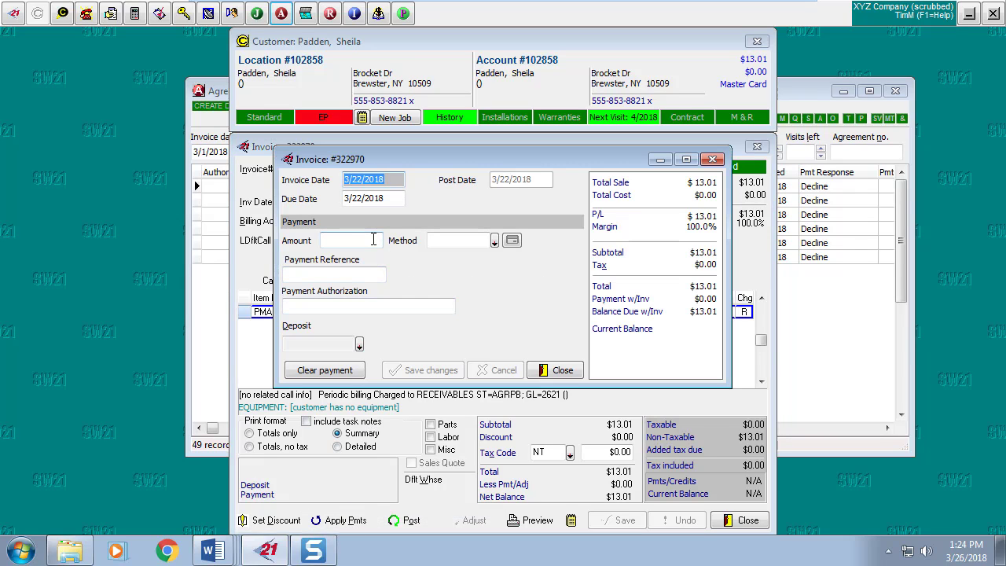
# Fill in the full $13.01 payment amount and set the payment method to Visa.
pyautogui.click(373, 239)
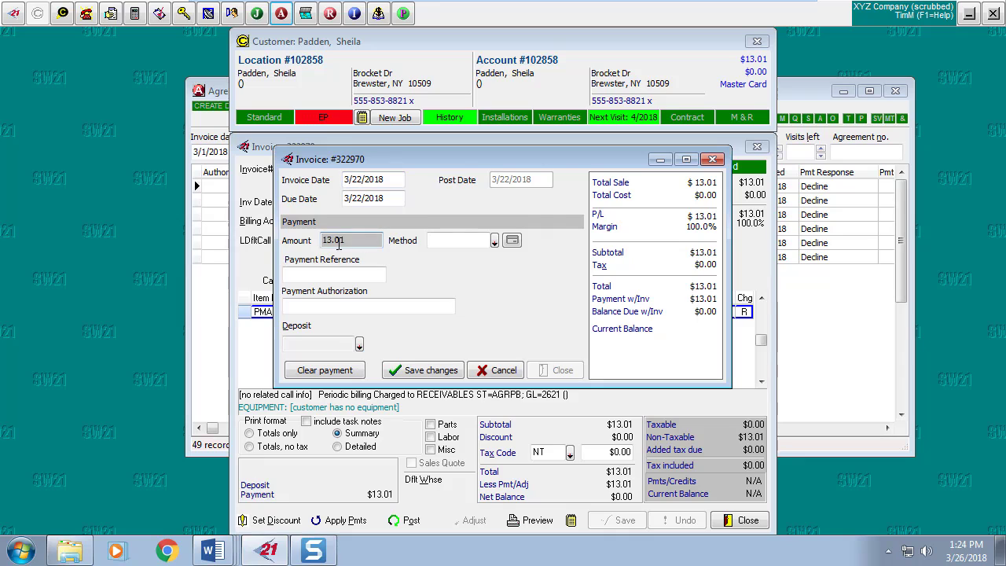
pyautogui.click(495, 245)
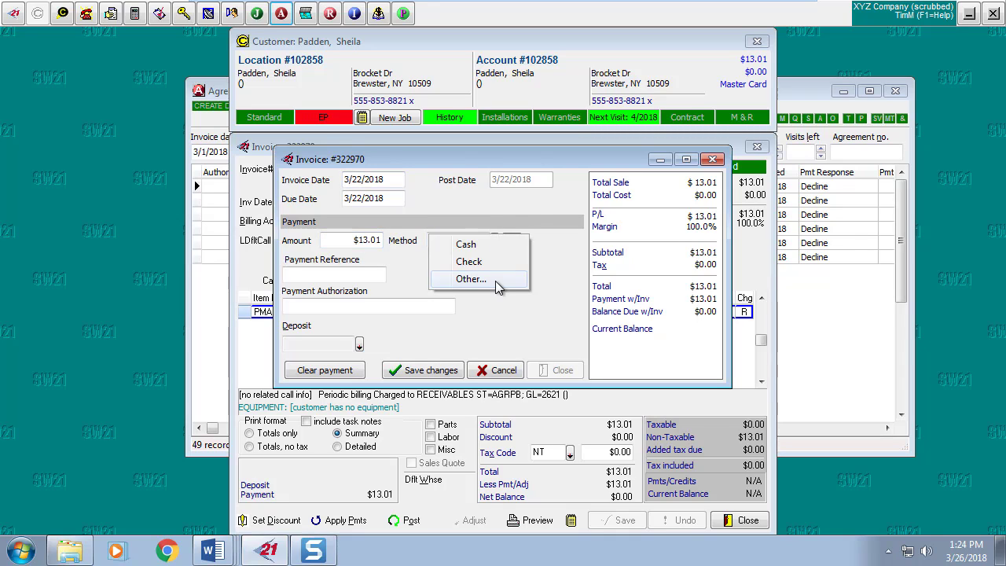
pyautogui.click(498, 280)
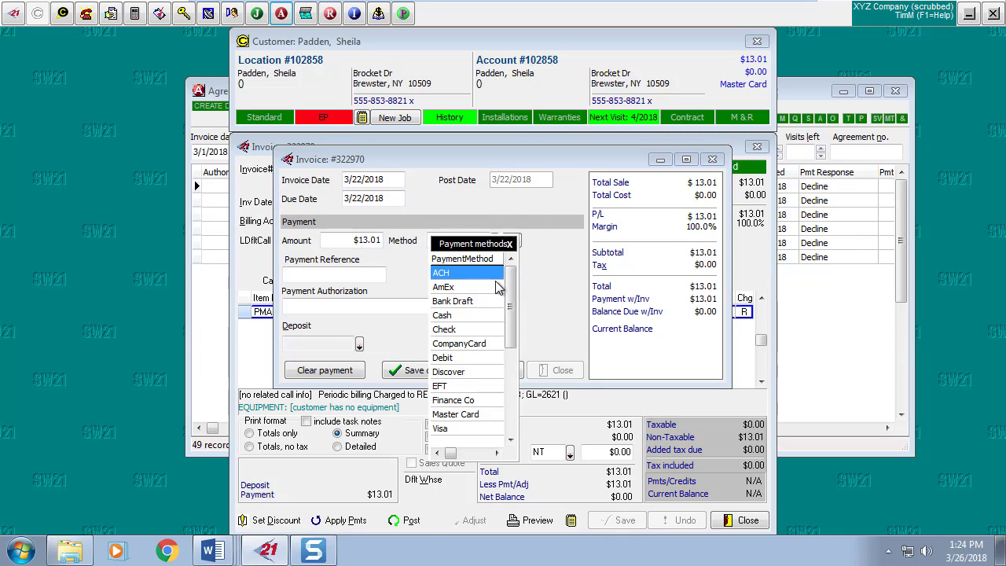
pyautogui.doubleClick(467, 429)
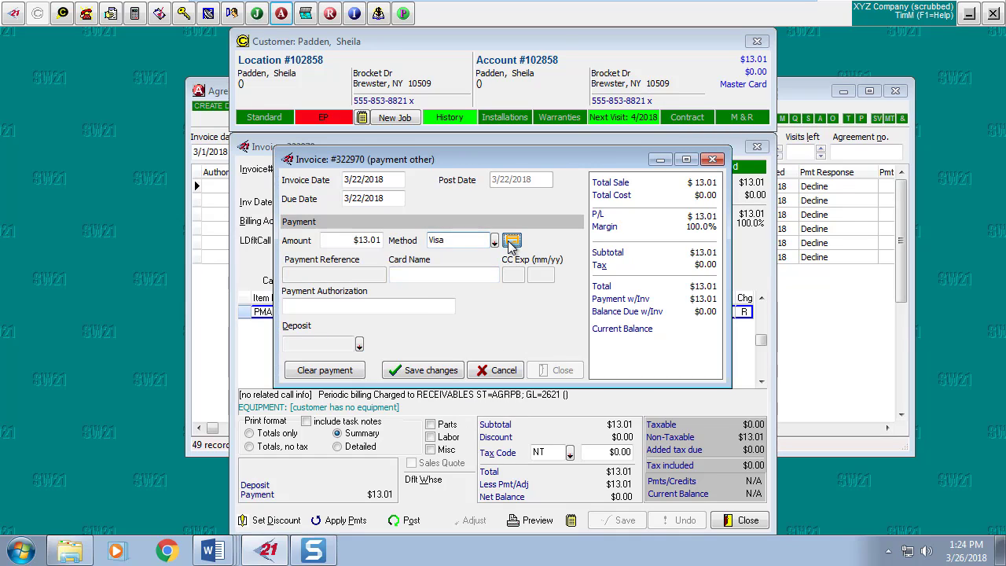
# Enter the new card number with expiry 03/2020 and ready the card payment for processing.
pyautogui.click(511, 240)
pyautogui.click(607, 432)
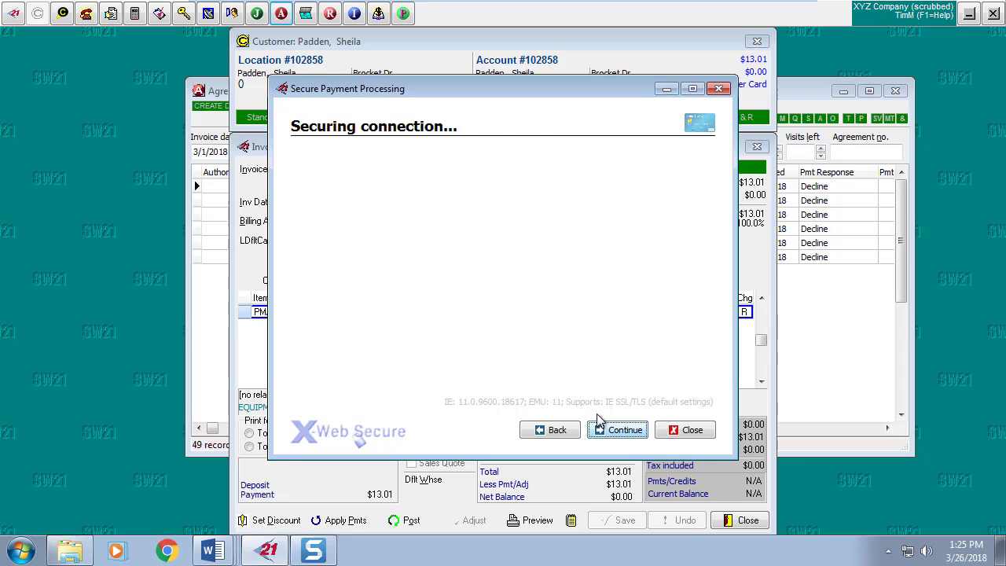
pyautogui.write('4')
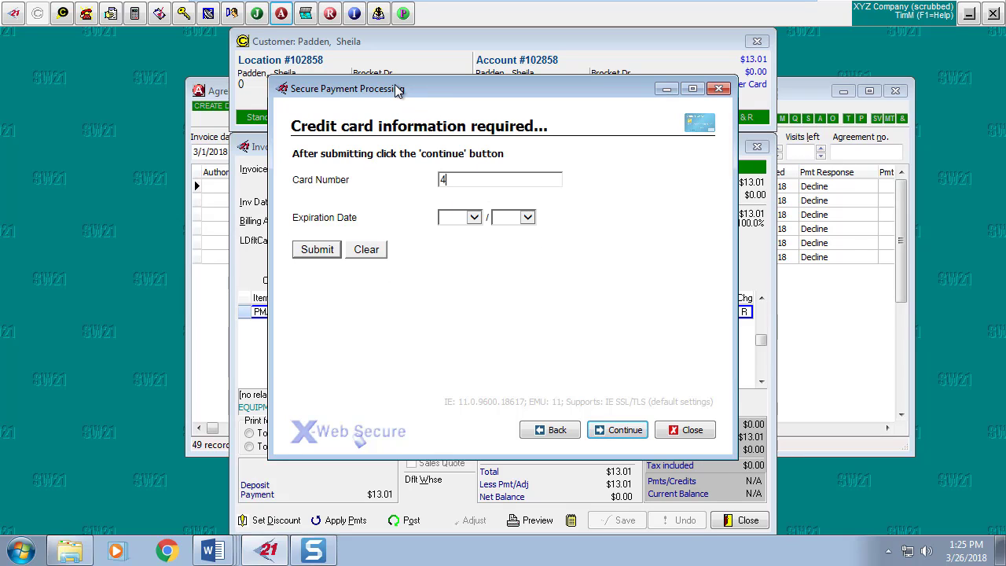
pyautogui.write('11111111111111')
pyautogui.click(472, 218)
pyautogui.click(461, 265)
pyautogui.click(527, 218)
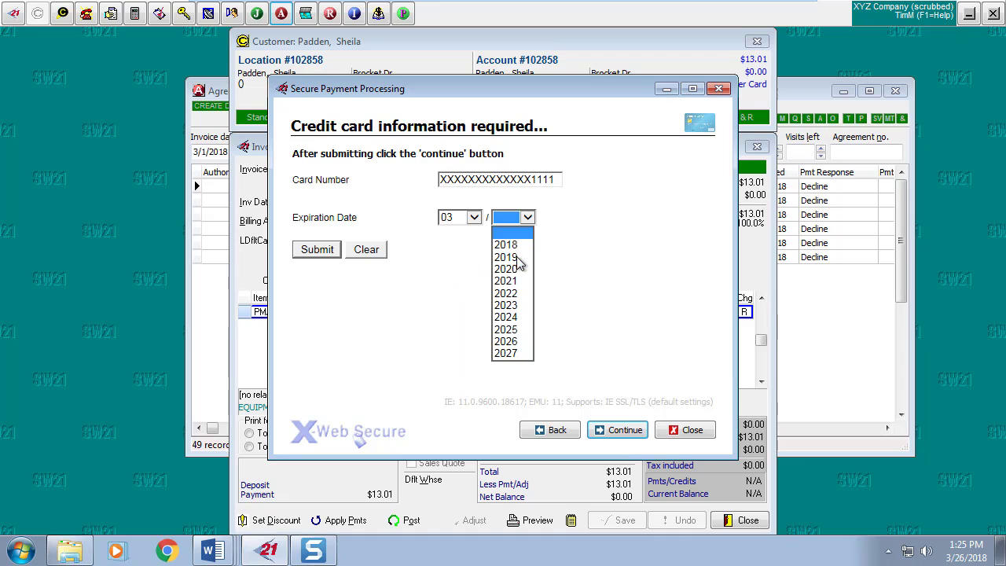
pyautogui.click(516, 267)
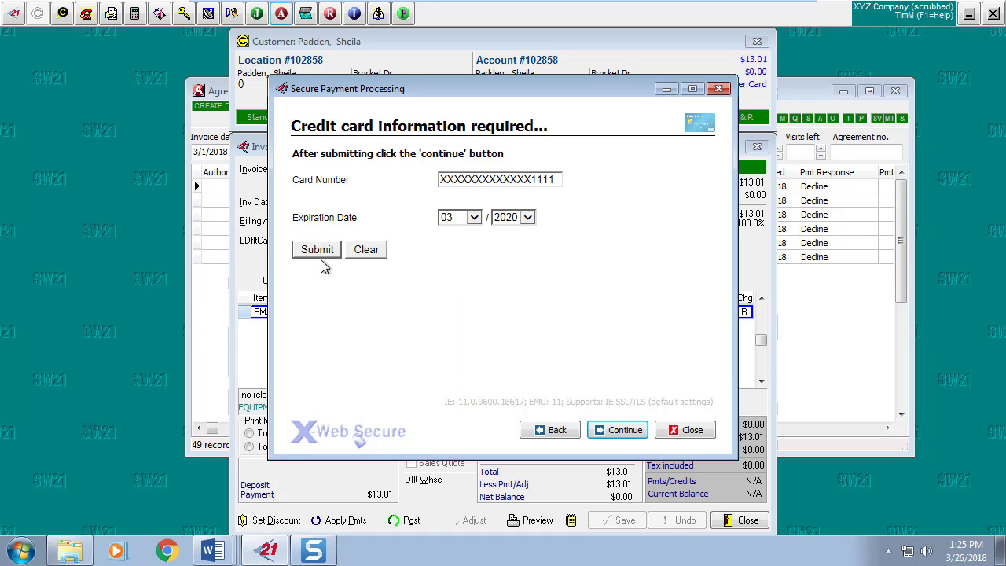
pyautogui.click(316, 250)
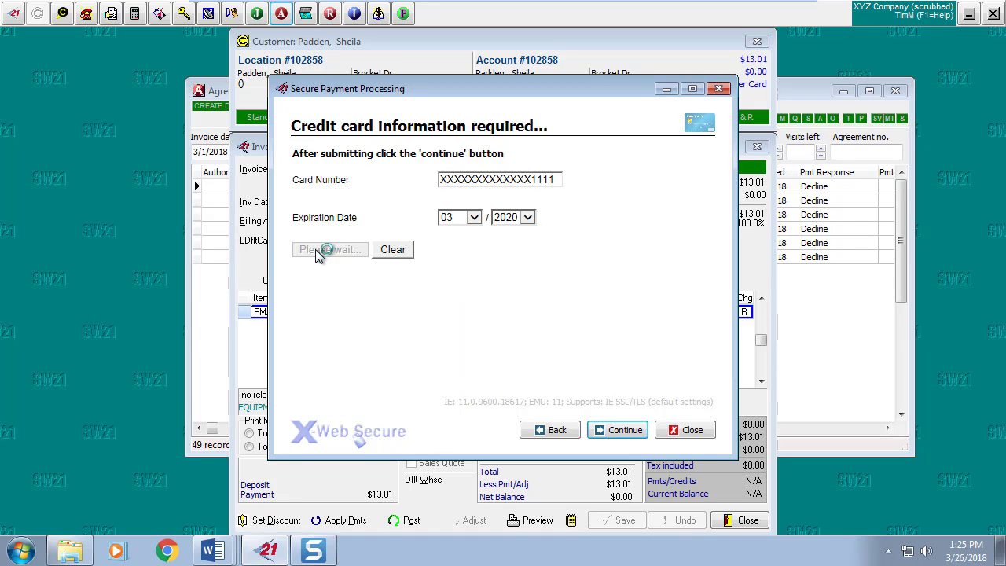
pyautogui.click(610, 431)
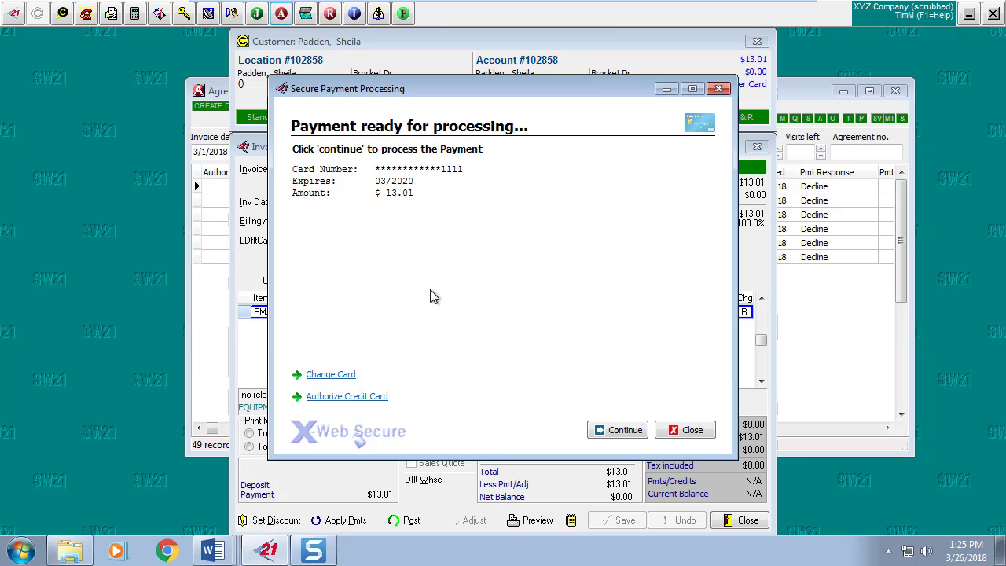
pyautogui.click(673, 431)
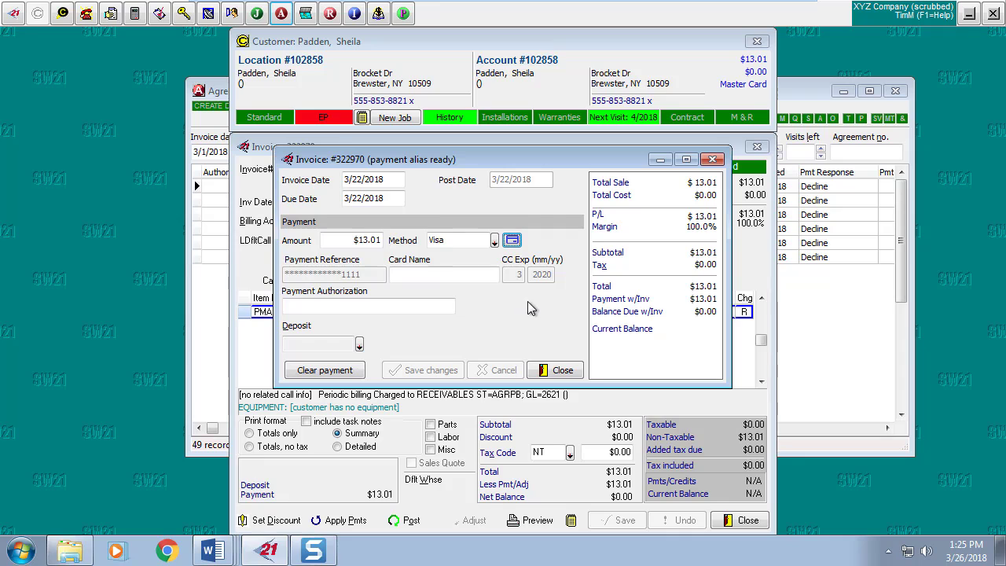
# Update the agreement's payment information to the new Visa card for future billings.
pyautogui.rightClick(488, 298)
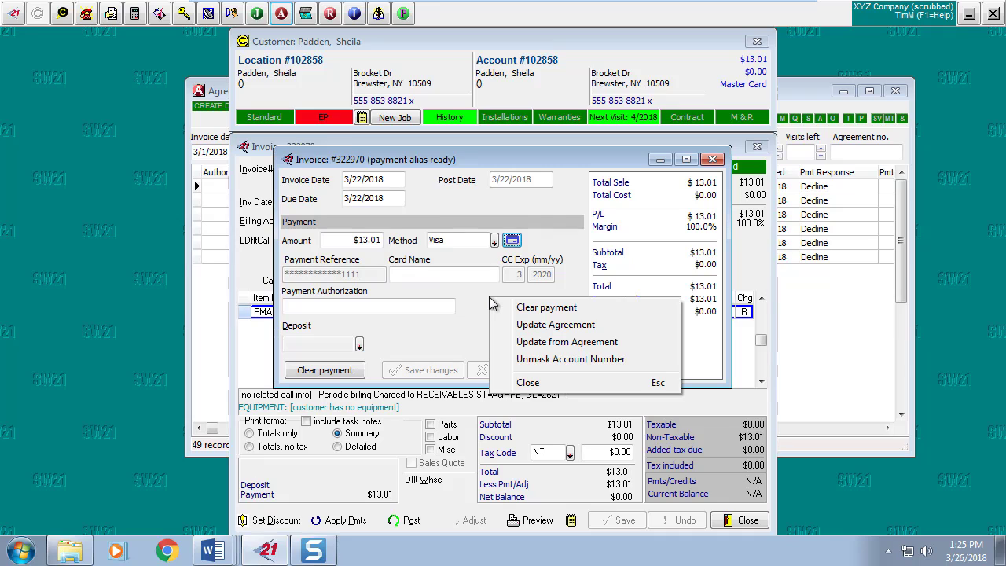
pyautogui.click(543, 326)
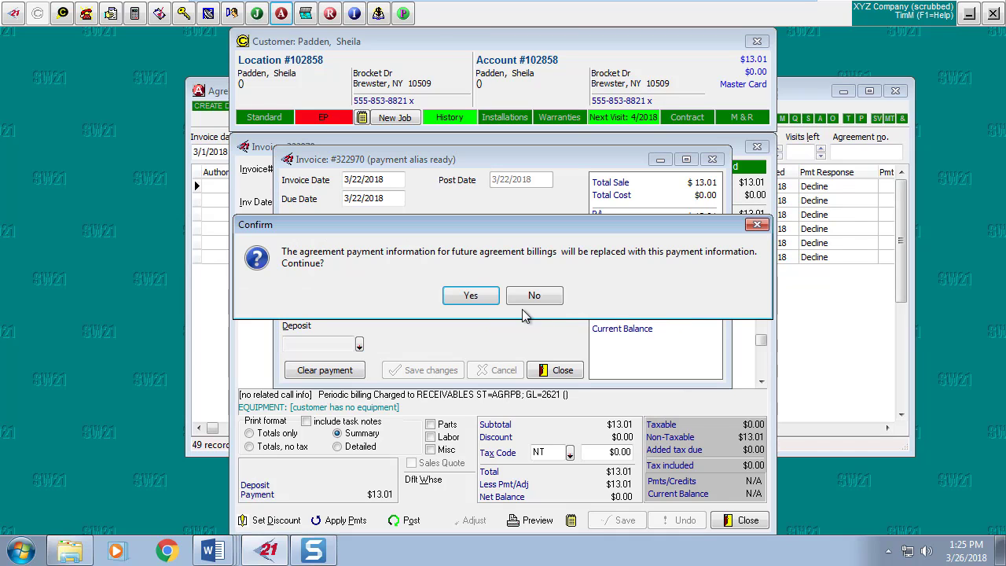
pyautogui.click(474, 295)
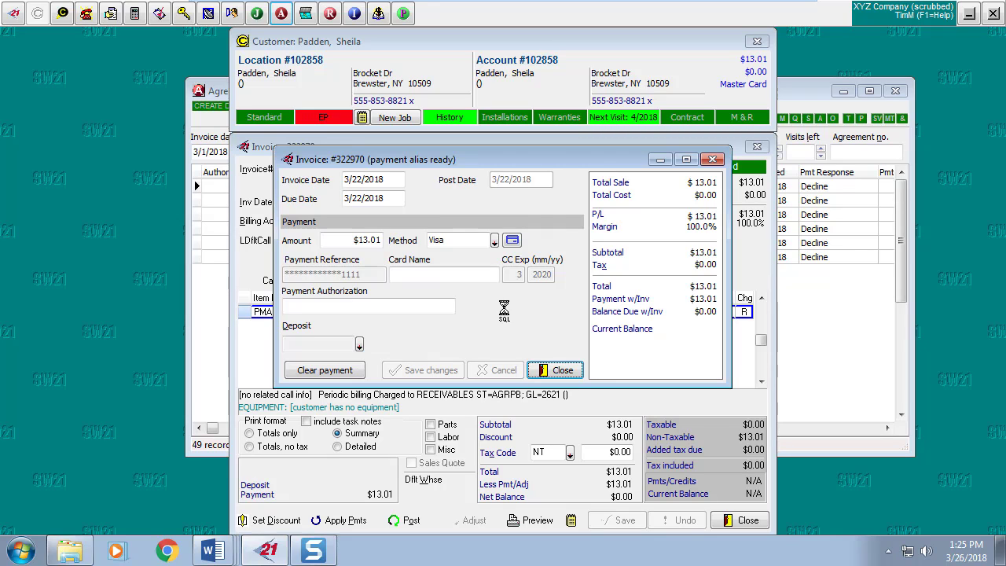
# Close the payment details, the invoice and the customer window.
pyautogui.click(540, 369)
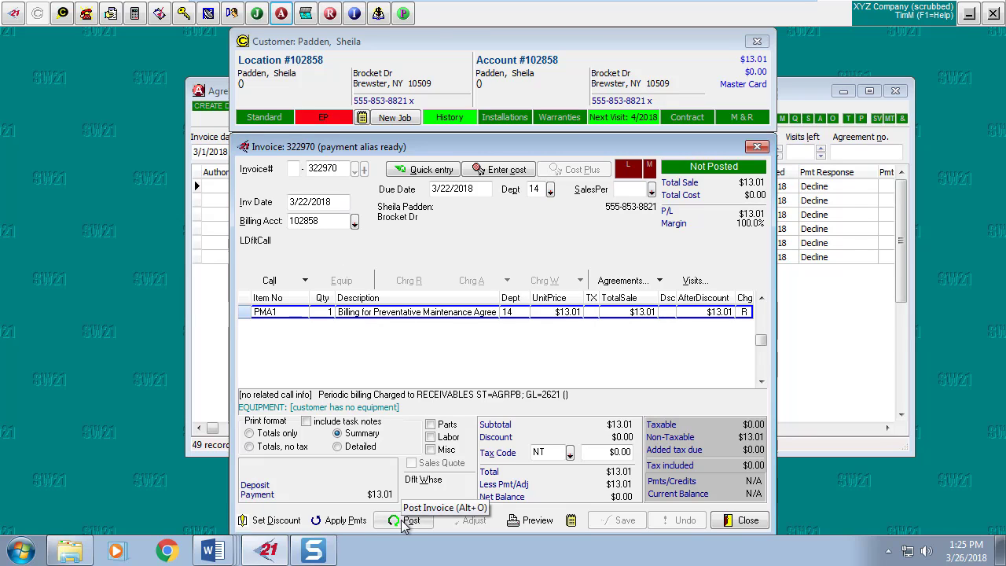
pyautogui.click(748, 520)
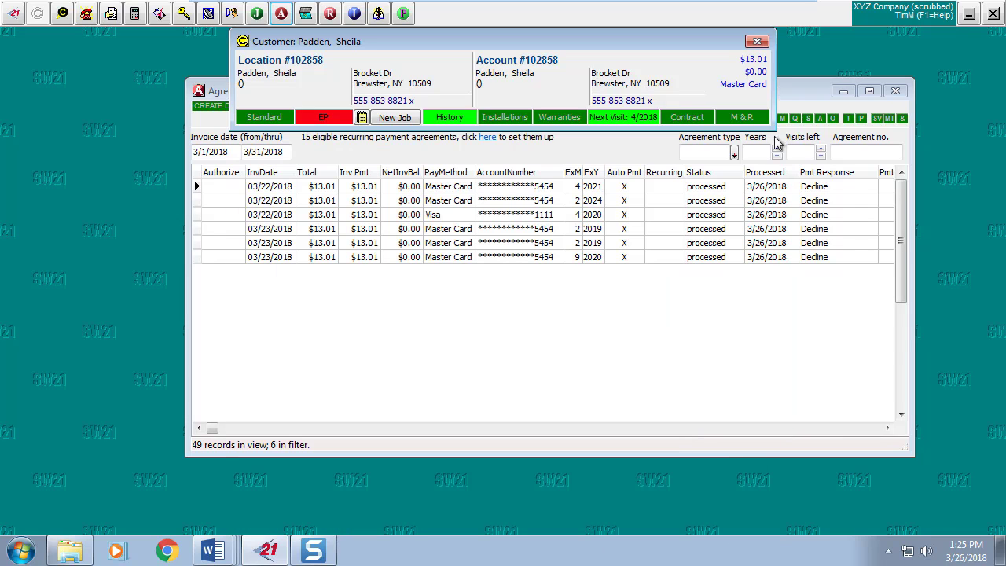
pyautogui.click(758, 39)
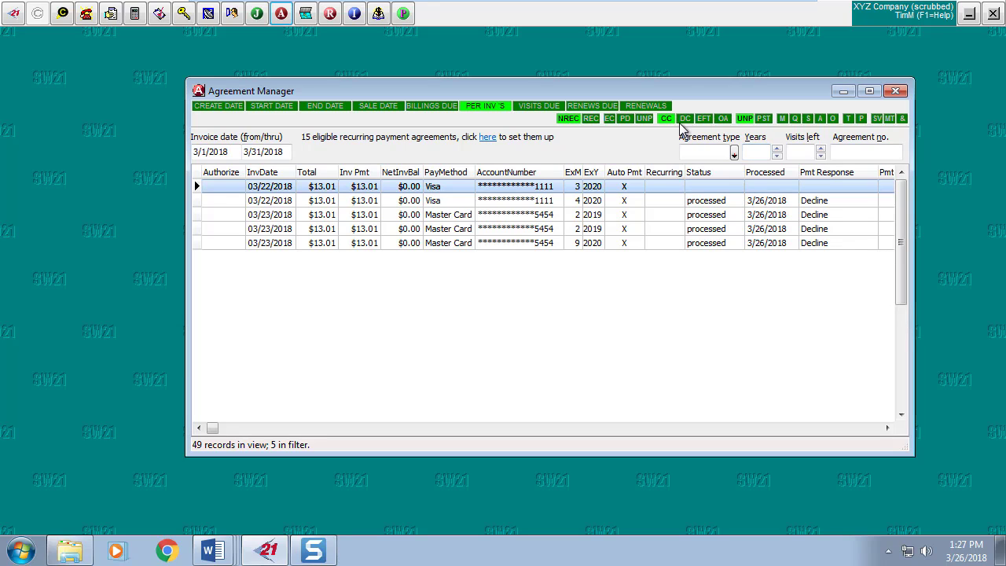
# Turn on REC and turn off NREC to list the 18 unprocessed recurring card invoices.
pyautogui.click(588, 118)
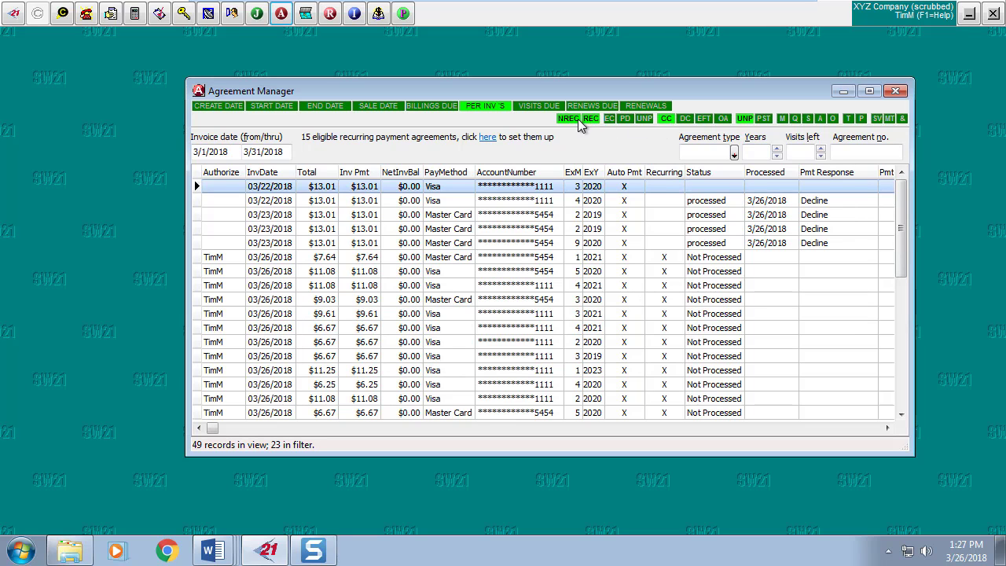
pyautogui.click(568, 119)
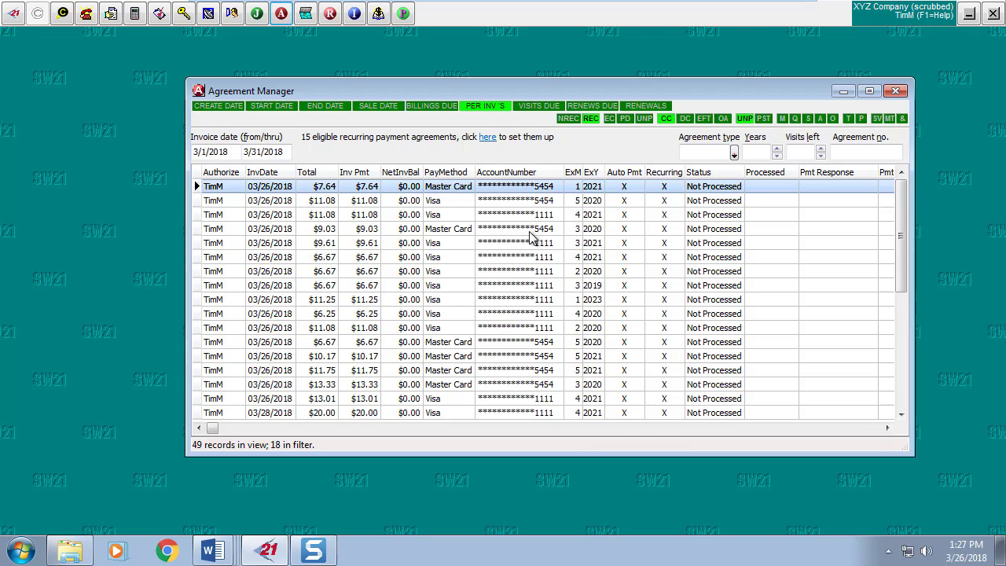
# Reconcile recurring payments from XCharge, marking the 03/26/2018 invoices processed with one decline.
pyautogui.rightClick(512, 193)
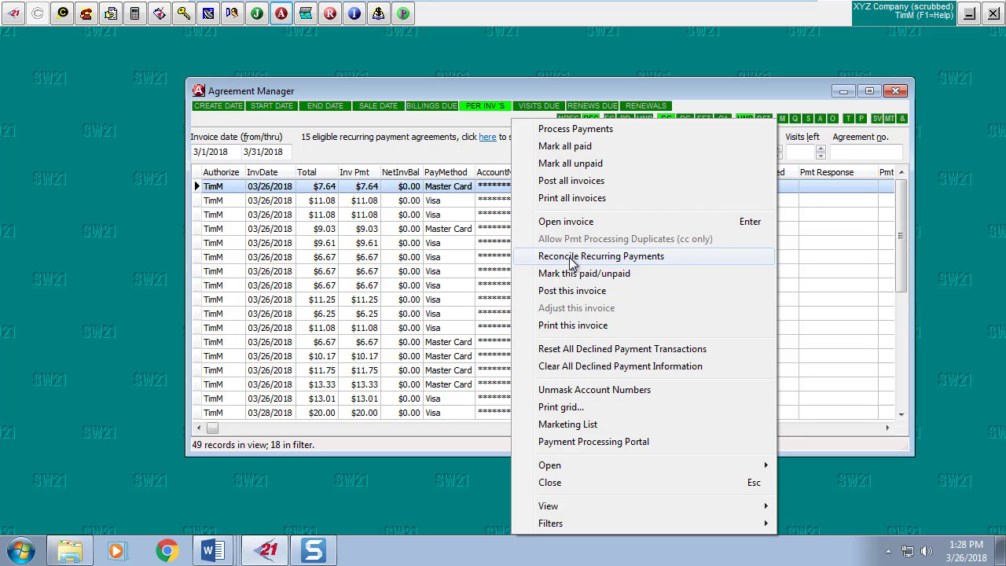
pyautogui.click(570, 262)
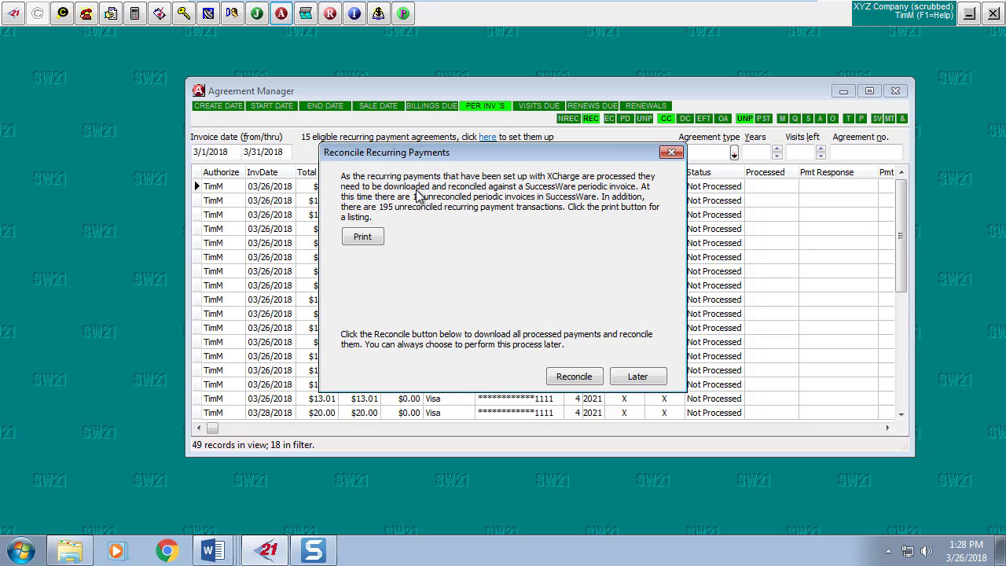
pyautogui.click(583, 380)
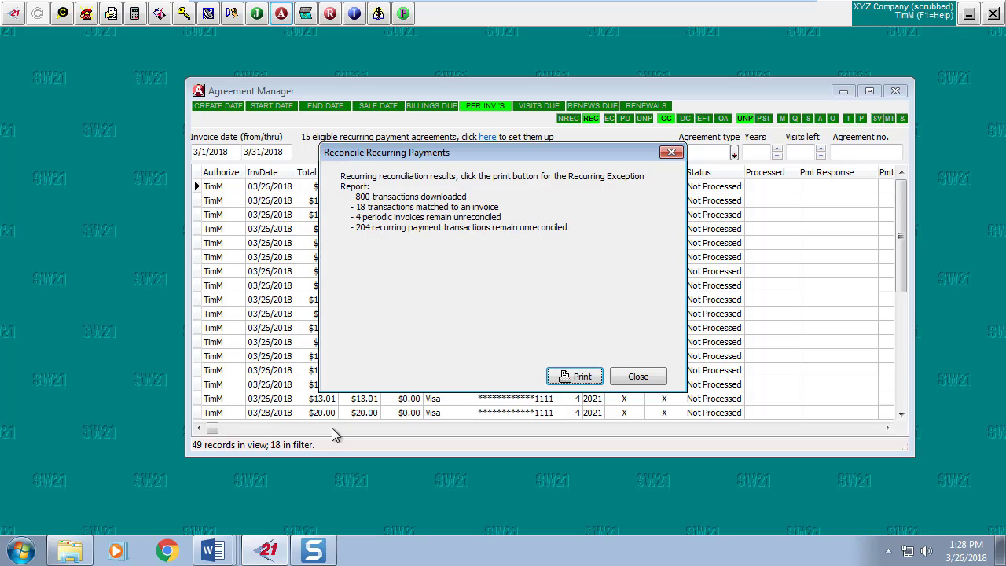
pyautogui.click(640, 377)
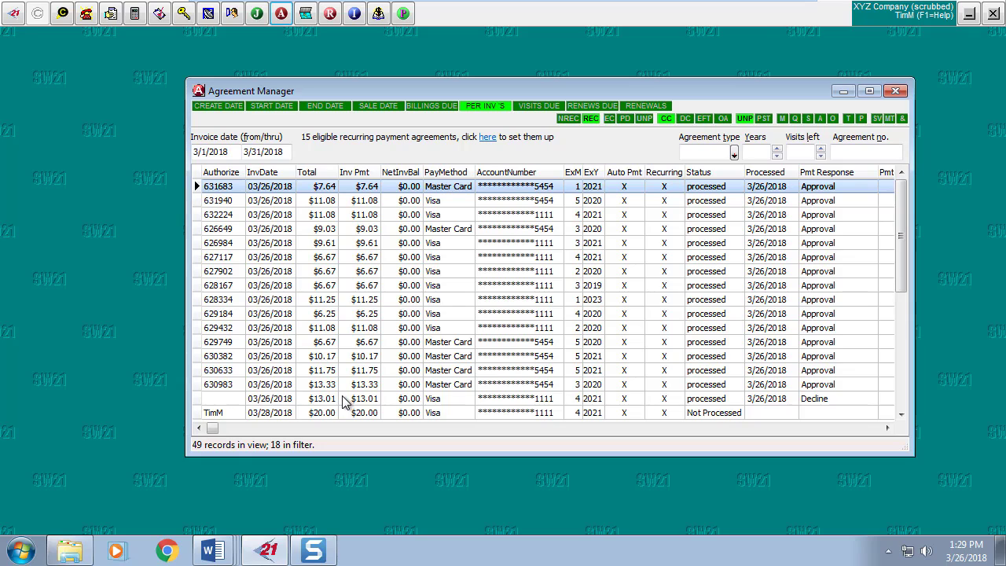
pyautogui.click(285, 399)
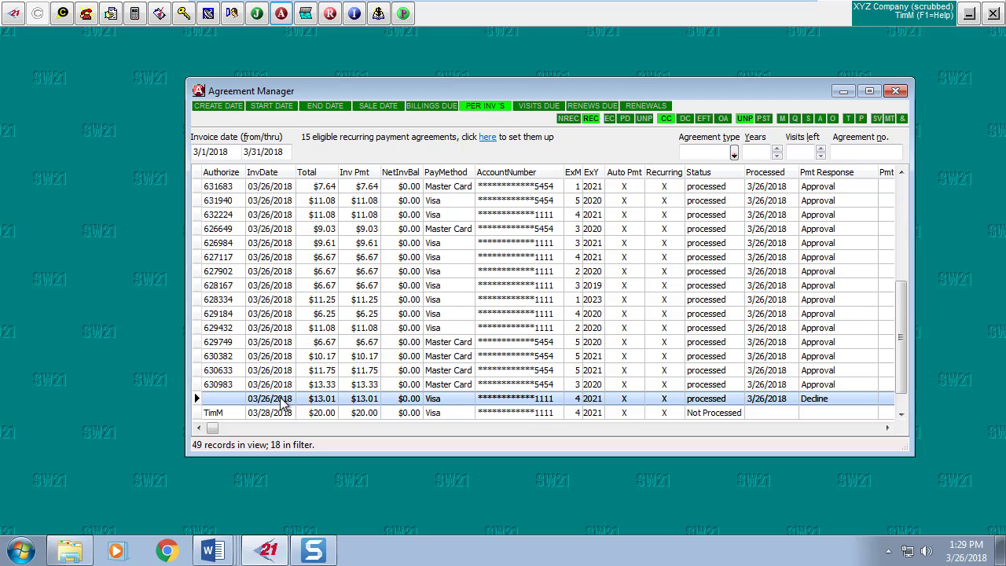
pyautogui.doubleClick(281, 401)
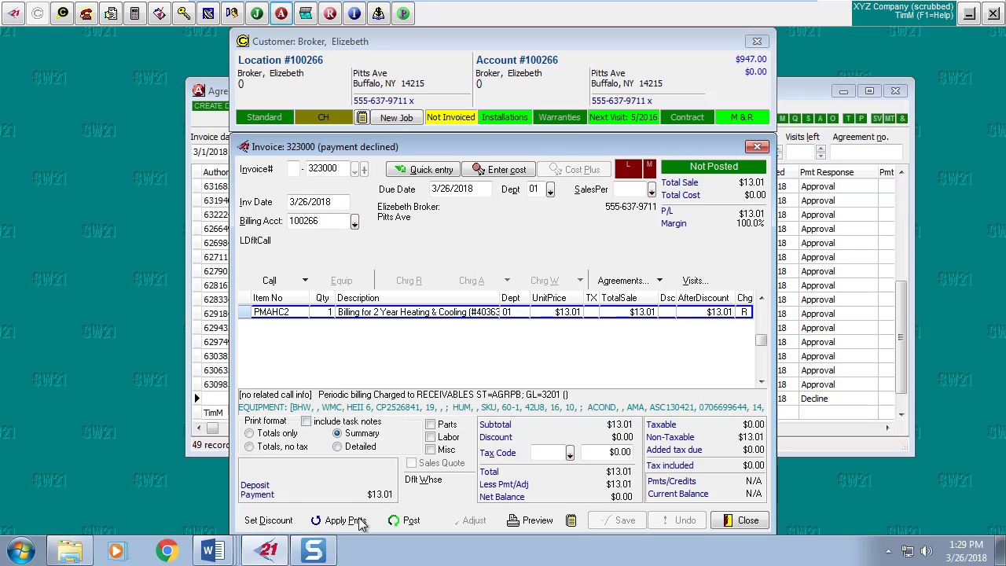
pyautogui.click(346, 521)
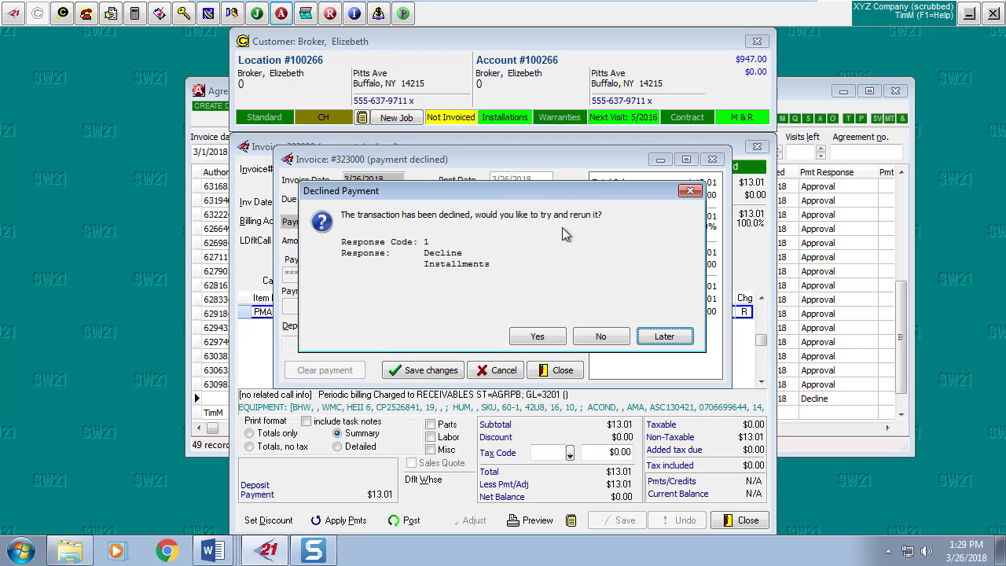
pyautogui.click(600, 336)
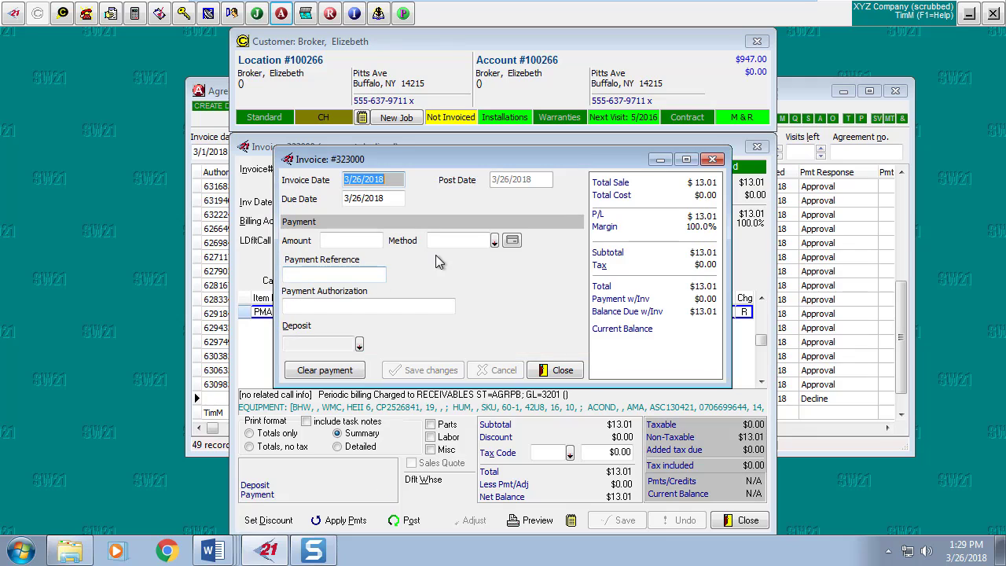
pyautogui.click(556, 371)
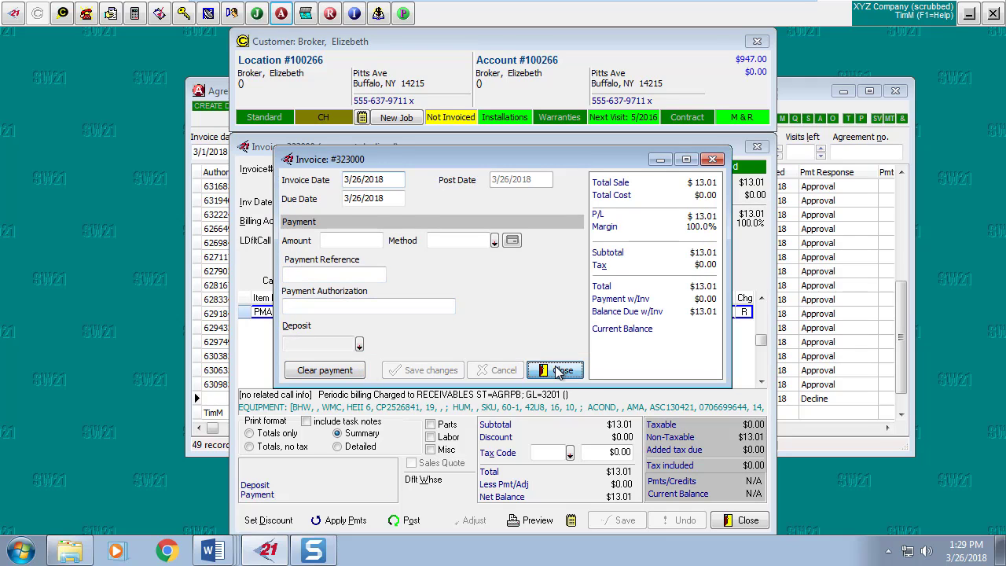
pyautogui.click(737, 521)
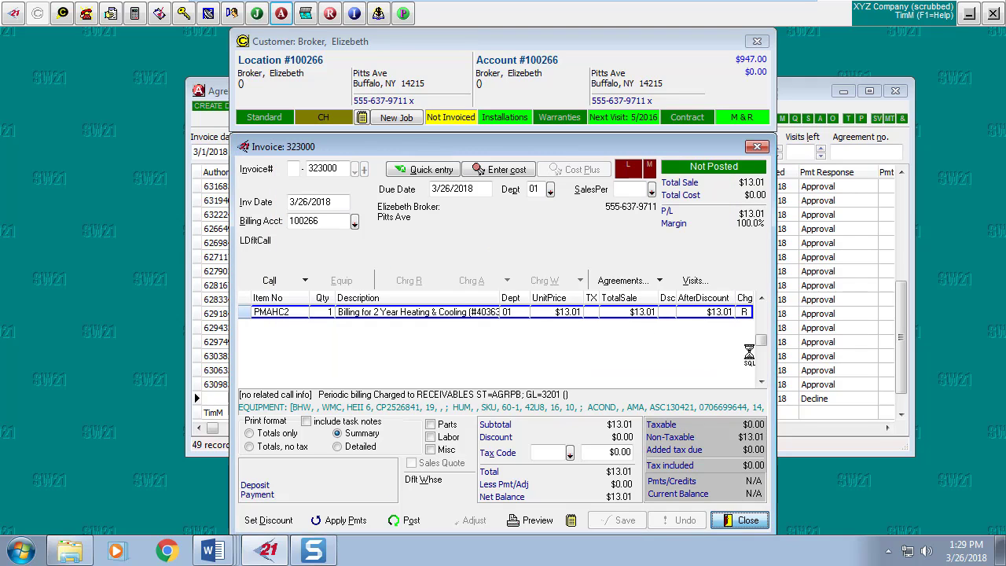
pyautogui.click(757, 41)
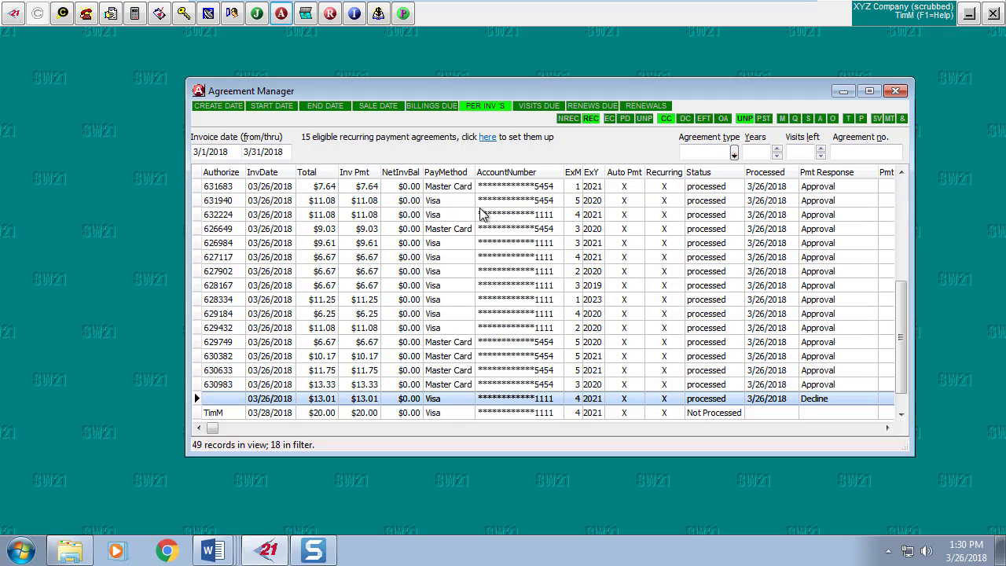
# Post all listed periodic invoices, confirming both prompts, and review the two unreconciled-payment errors.
pyautogui.click(451, 201)
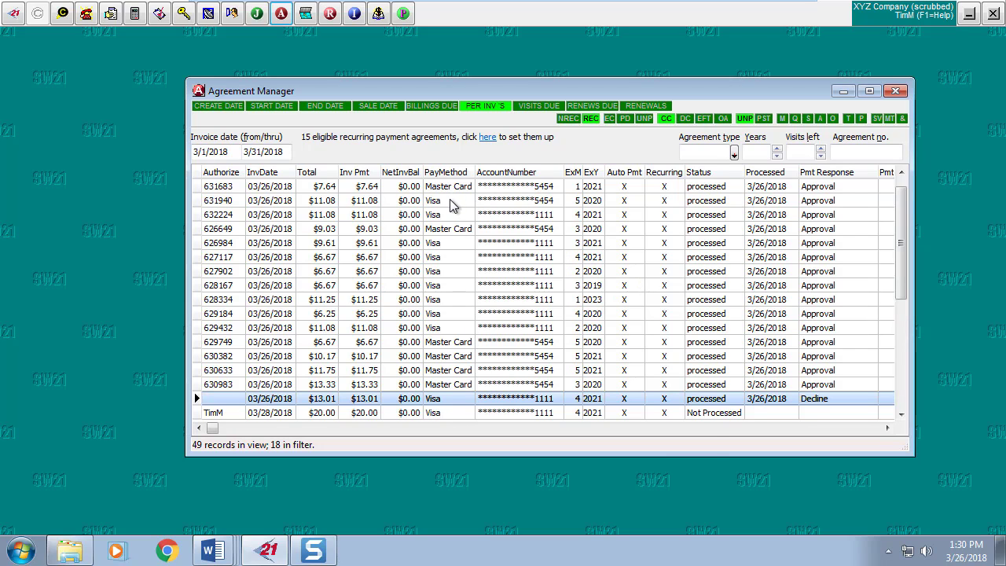
pyautogui.rightClick(451, 203)
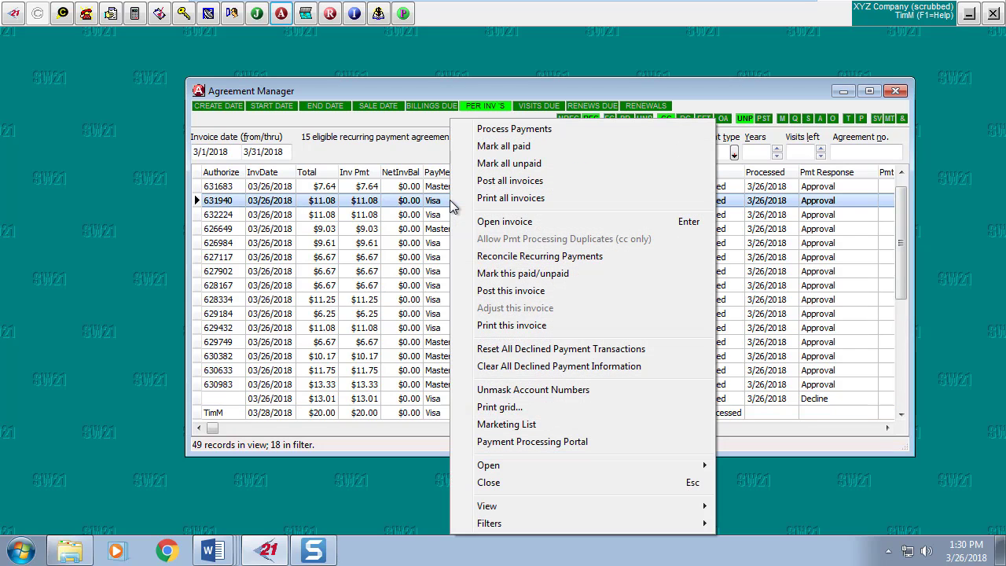
pyautogui.click(540, 182)
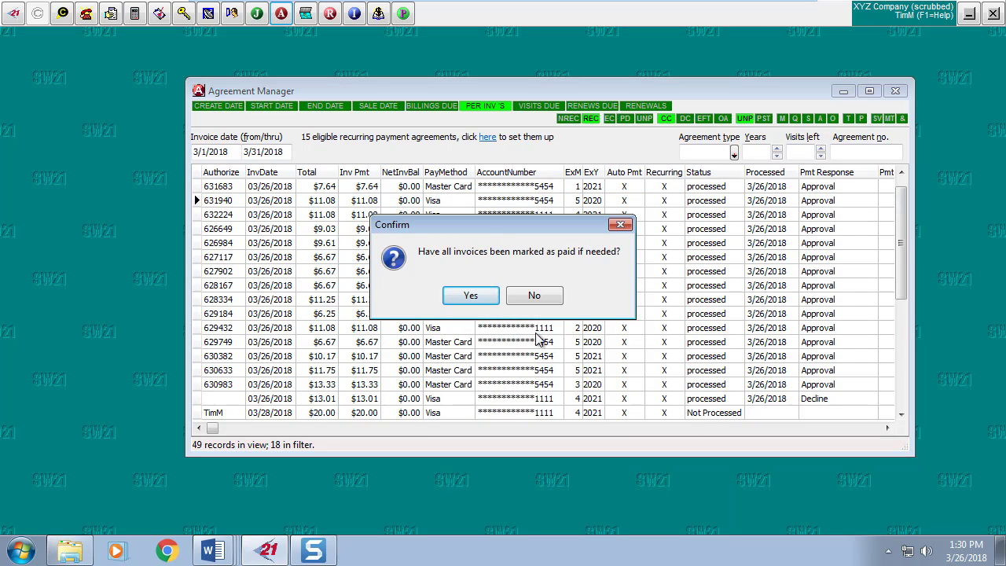
pyautogui.click(481, 305)
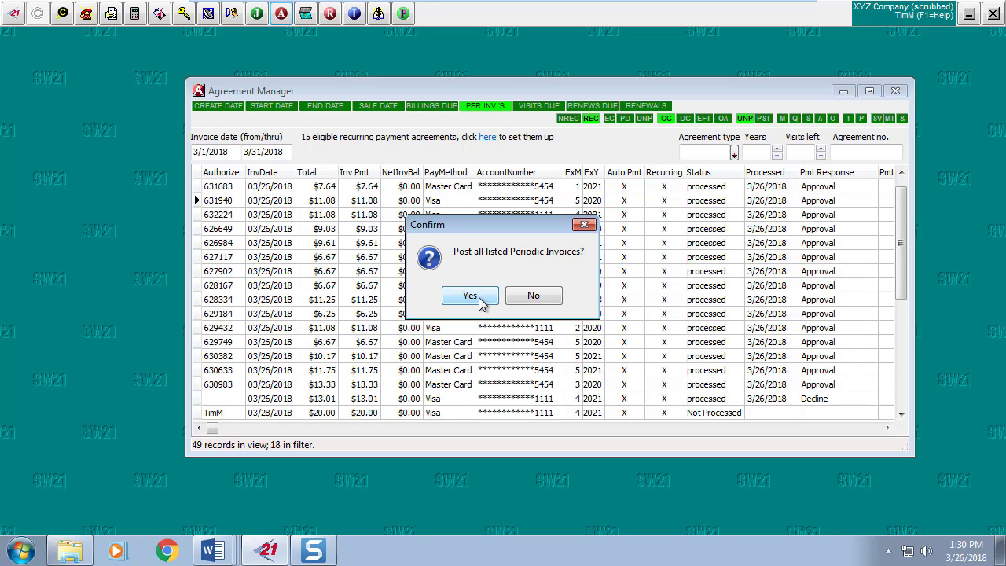
pyautogui.click(472, 297)
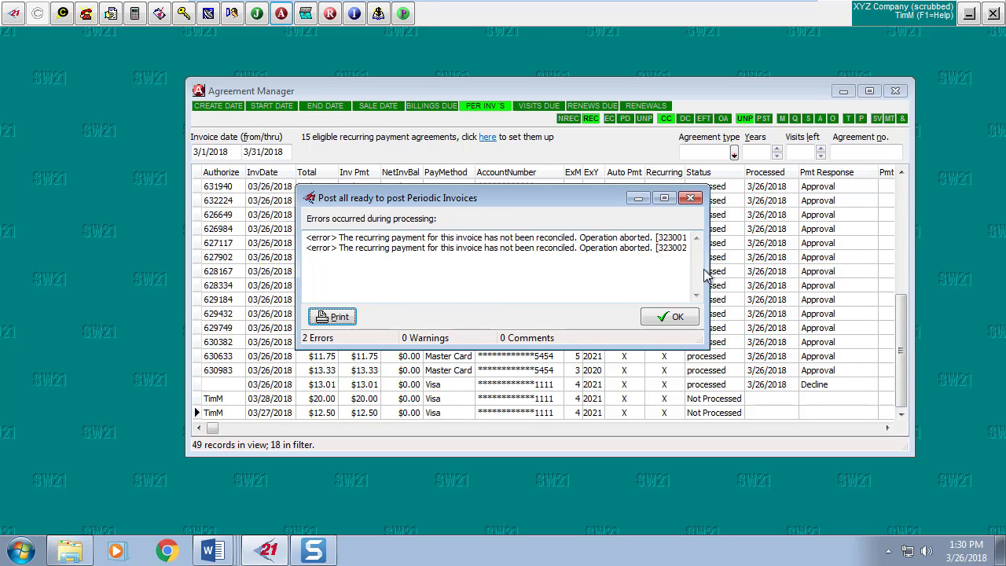
pyautogui.moveTo(707, 274); pyautogui.dragTo(745, 263)
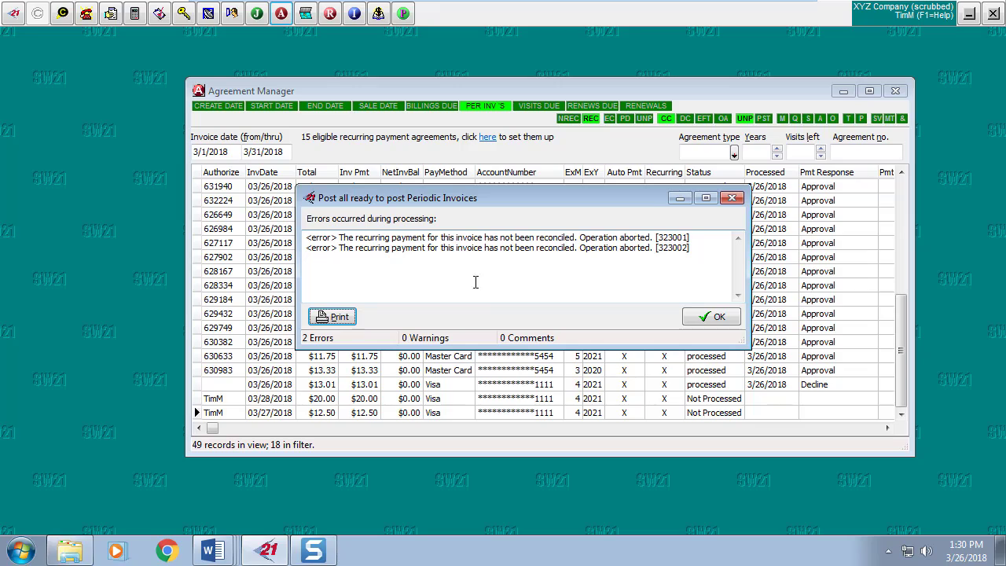
pyautogui.click(712, 319)
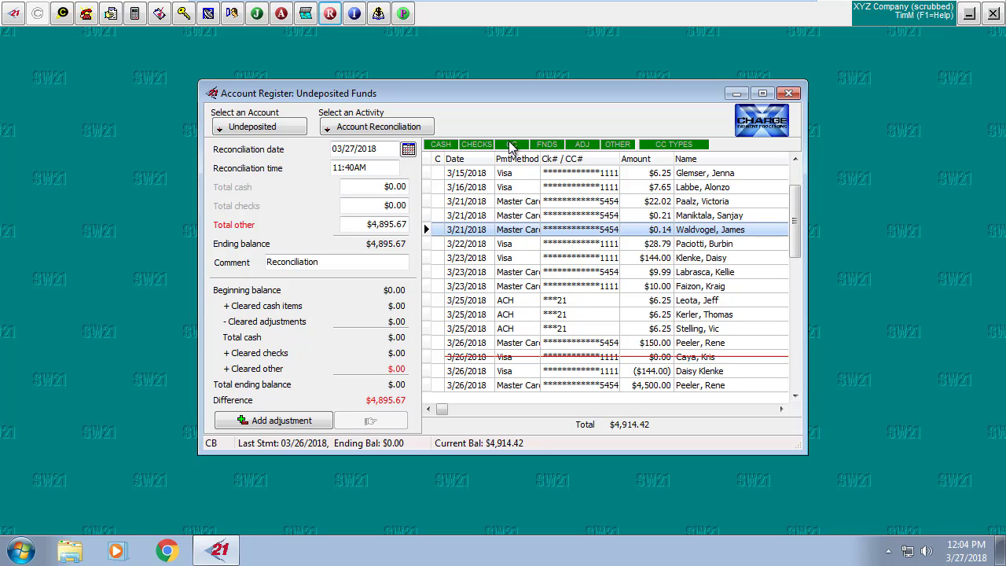
# Filter the Undeposited Funds reconciliation to credit card items totalling $4,895.67.
pyautogui.click(510, 148)
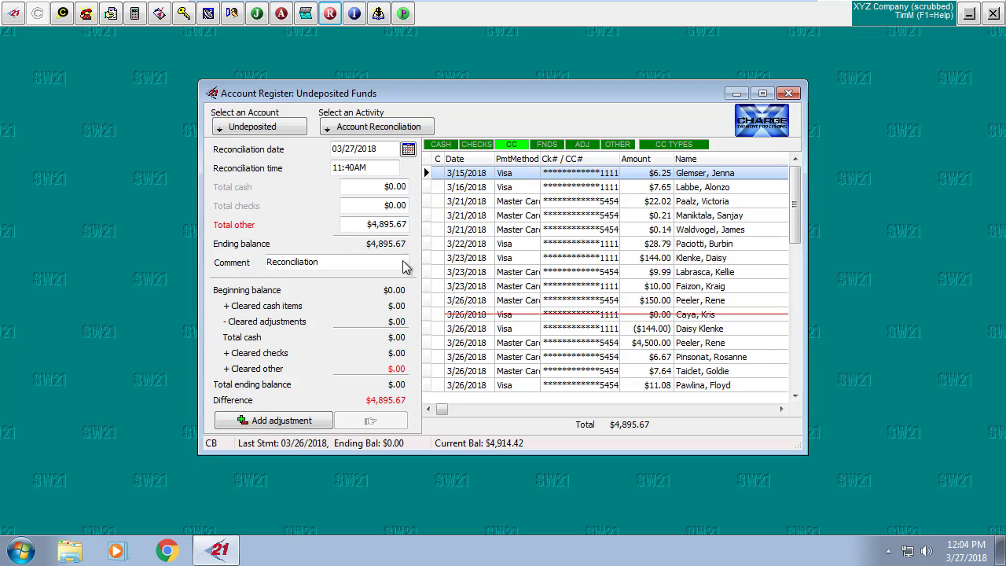
pyautogui.rightClick(441, 202)
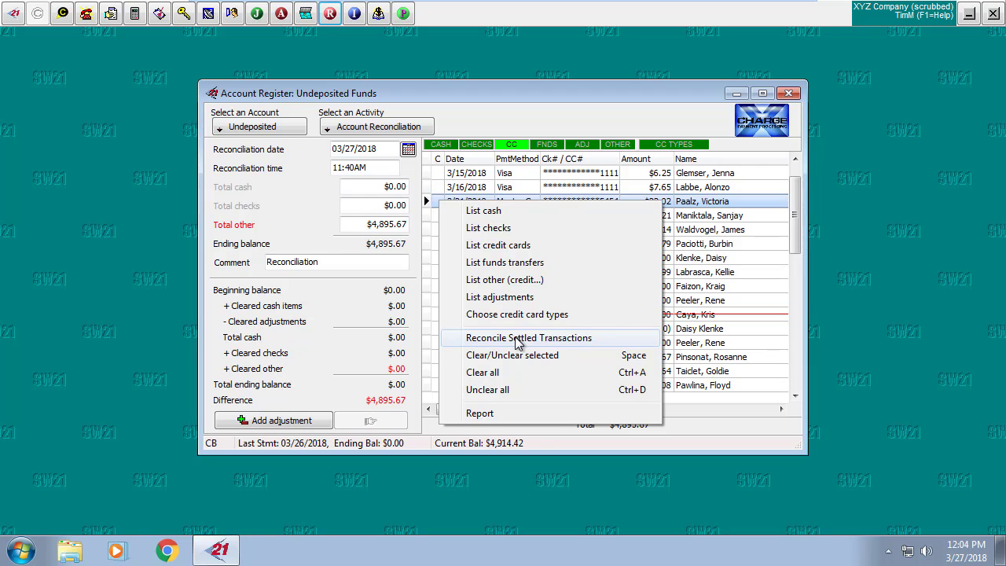
# Reconcile card items against XCharge settled batch 000323 and view the unmatched-transactions report.
pyautogui.click(519, 339)
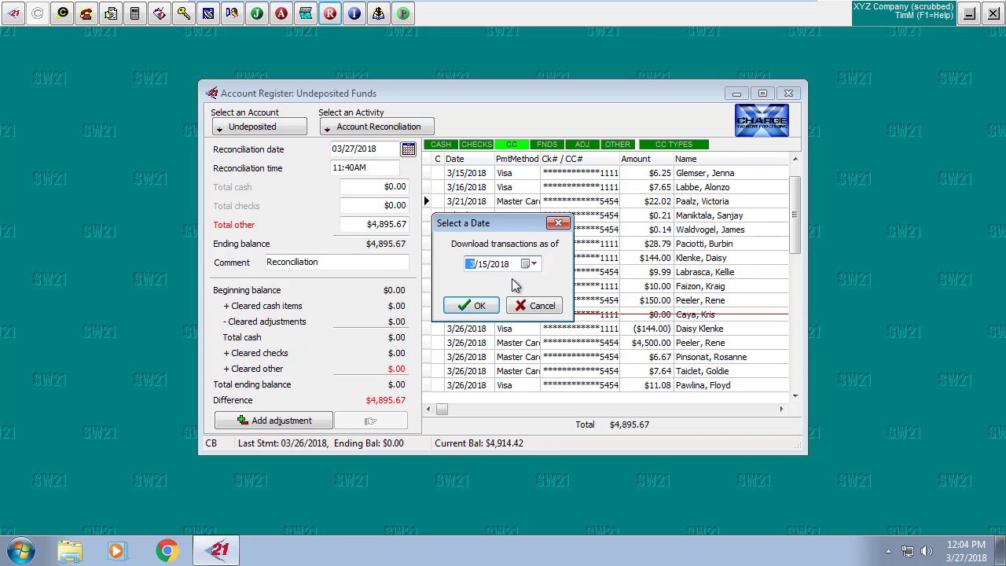
pyautogui.click(475, 304)
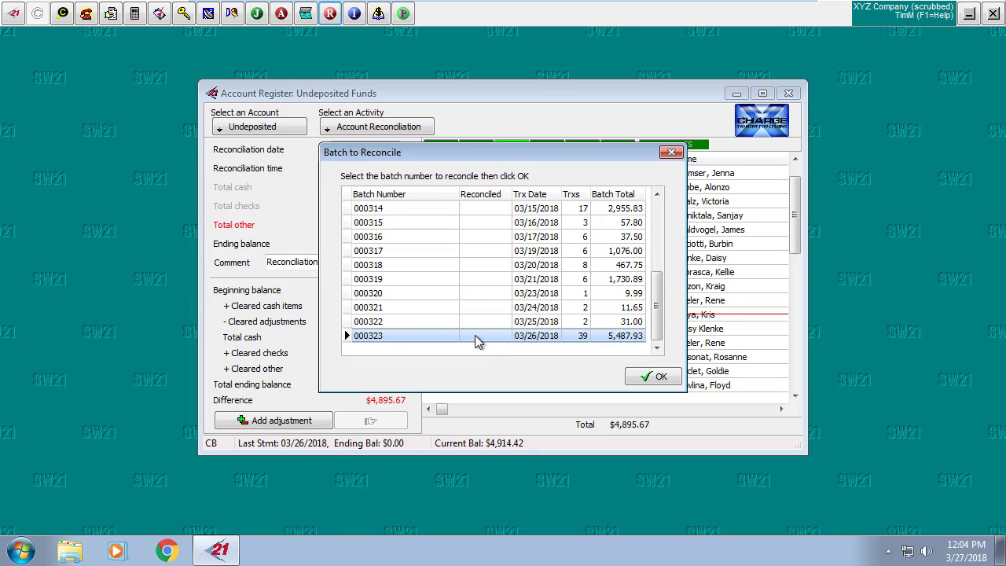
pyautogui.click(652, 376)
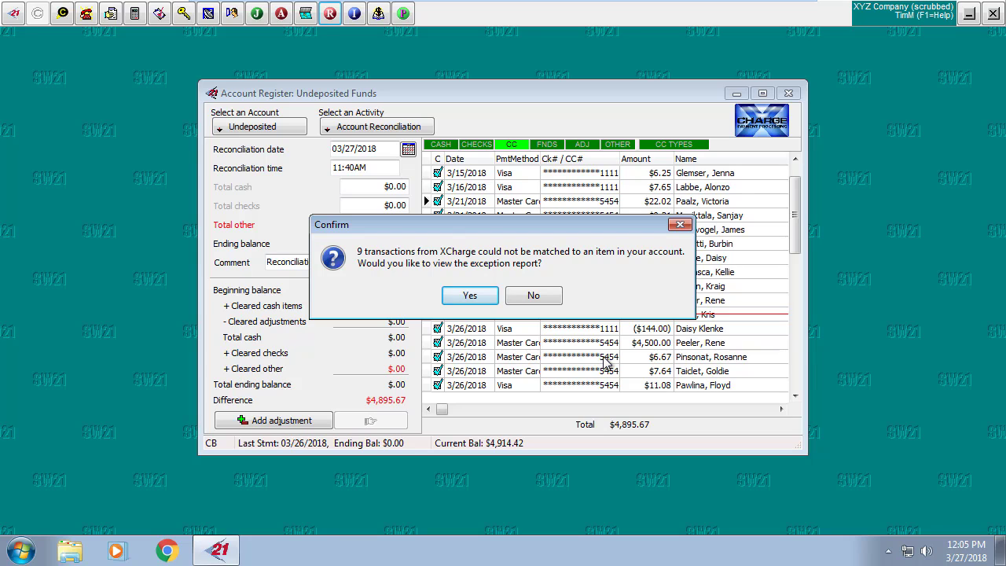
pyautogui.click(471, 296)
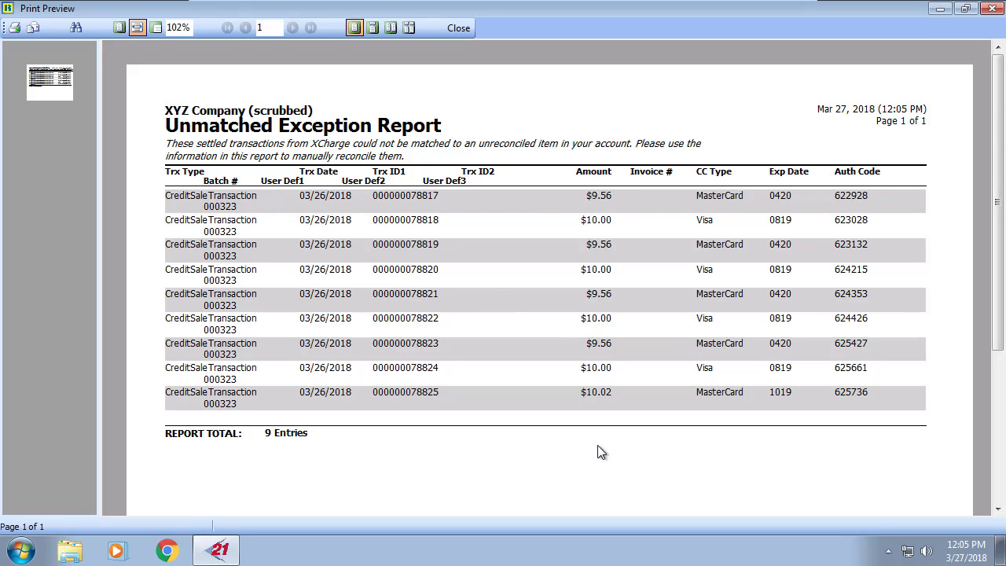
# Close the 9-entry exception report preview, returning to the register with a $.00 difference.
pyautogui.click(456, 27)
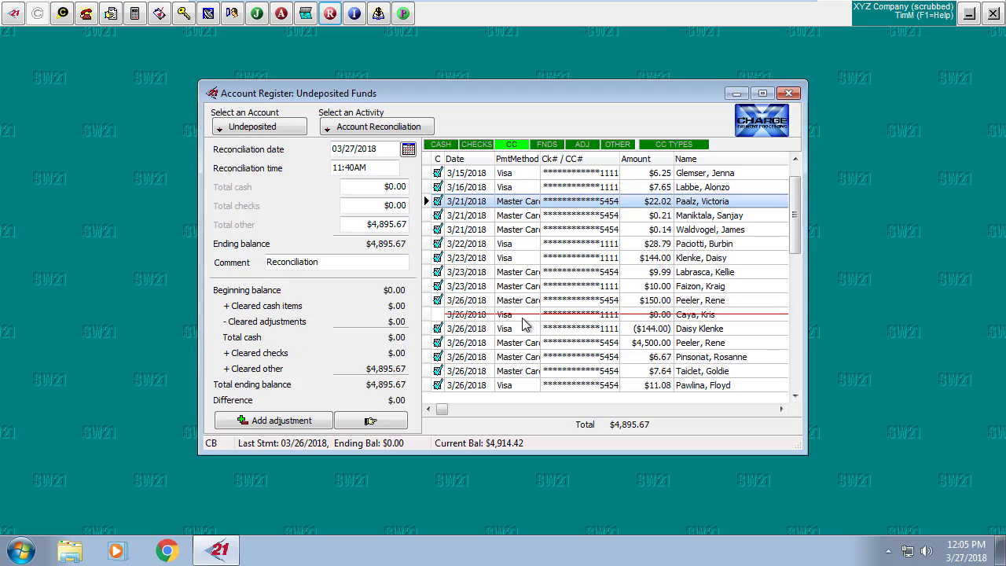
# Clear the voided $0.00 card entry and post the $4,895.67 credit card deposit.
pyautogui.click(438, 314)
pyautogui.scroll(-1, 479, 354)
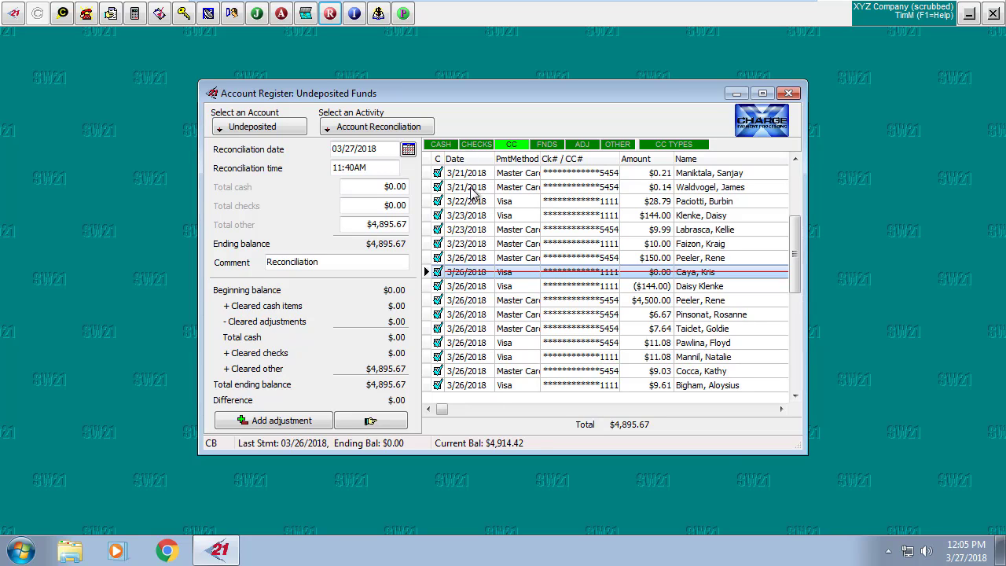
pyautogui.click(371, 422)
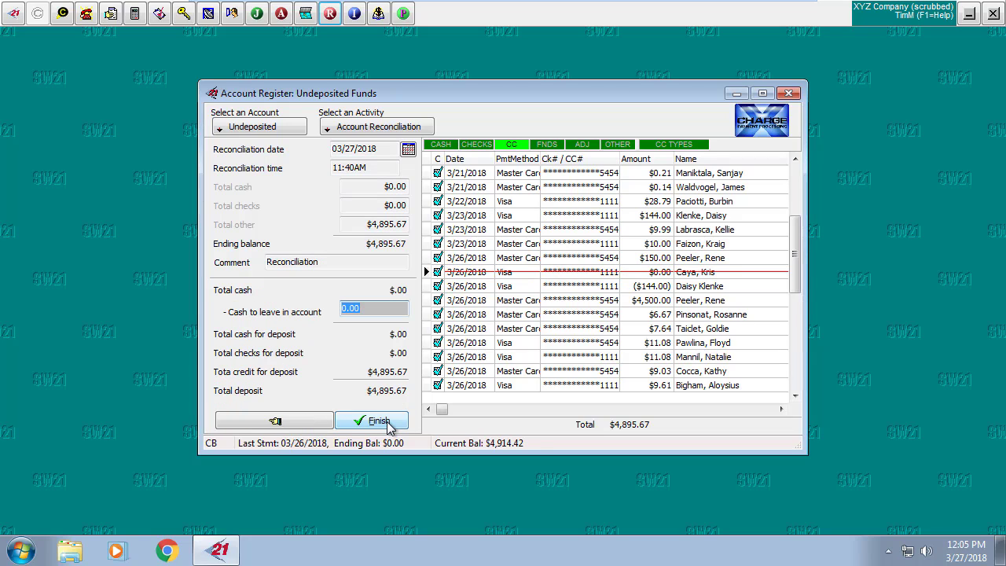
pyautogui.click(386, 424)
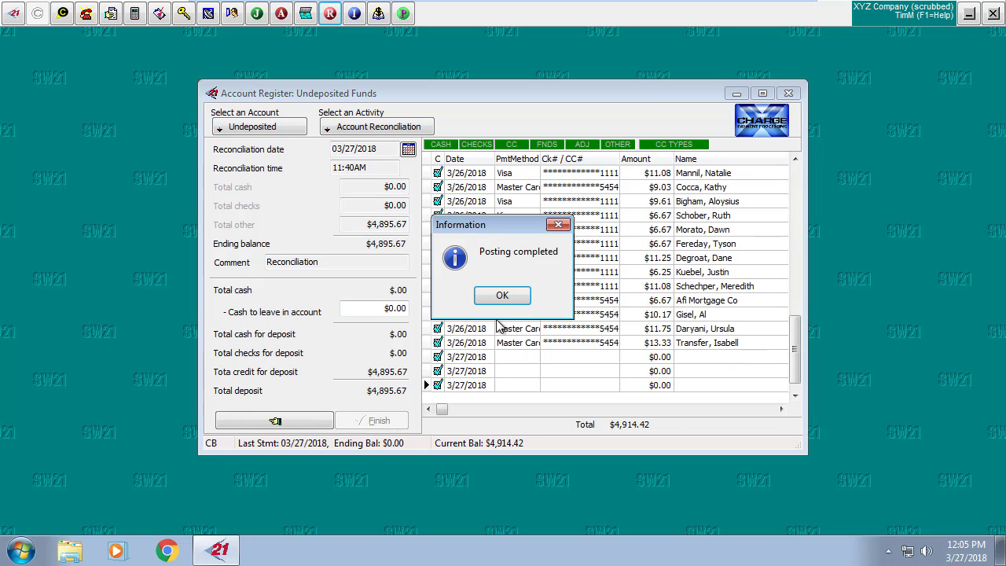
pyautogui.click(502, 296)
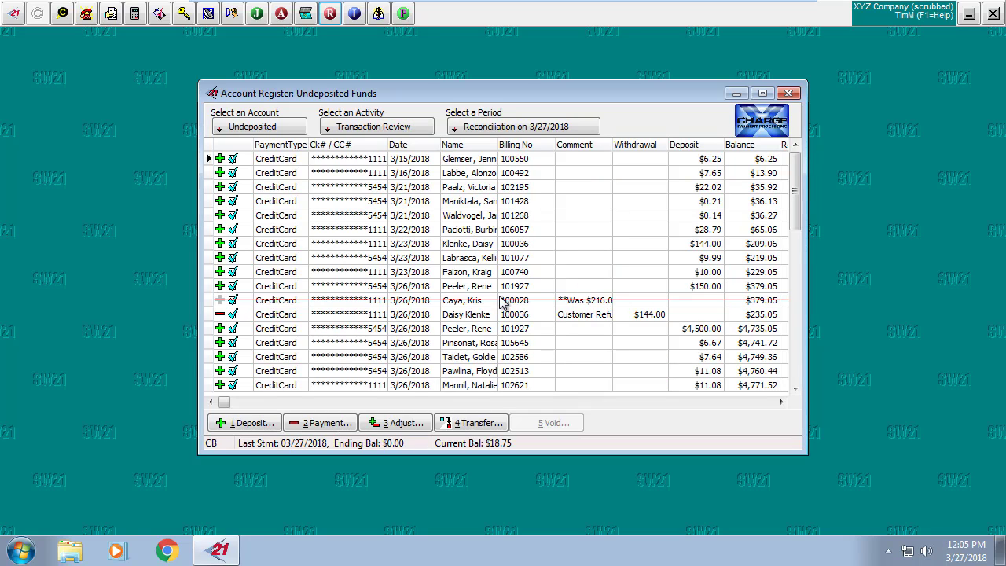